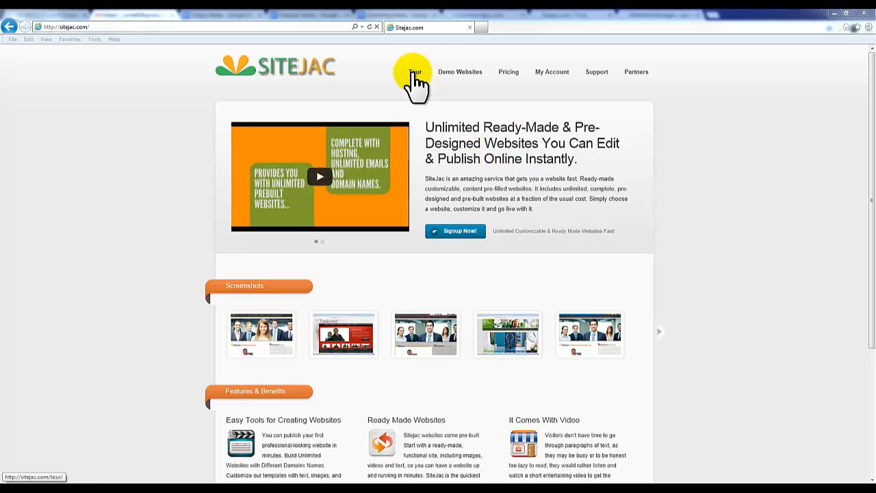
Step: Open the My Account login page from the SiteJac homepage's top navigation
click(414, 73)
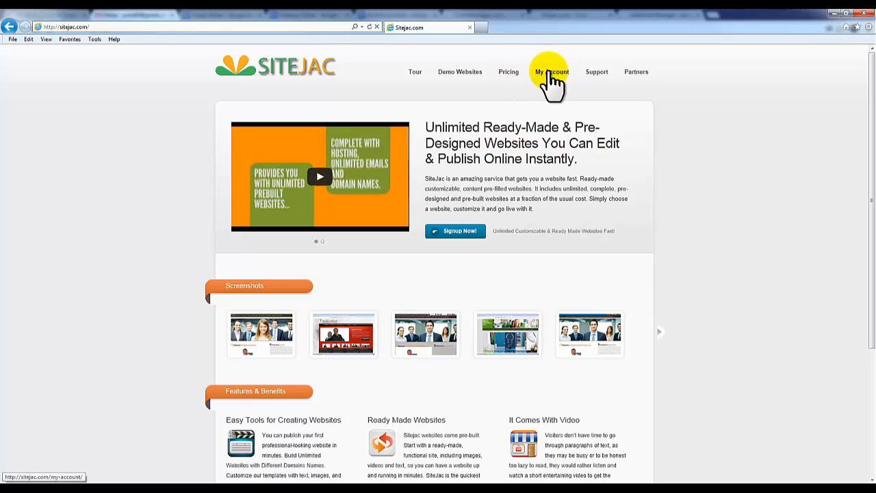
click(551, 74)
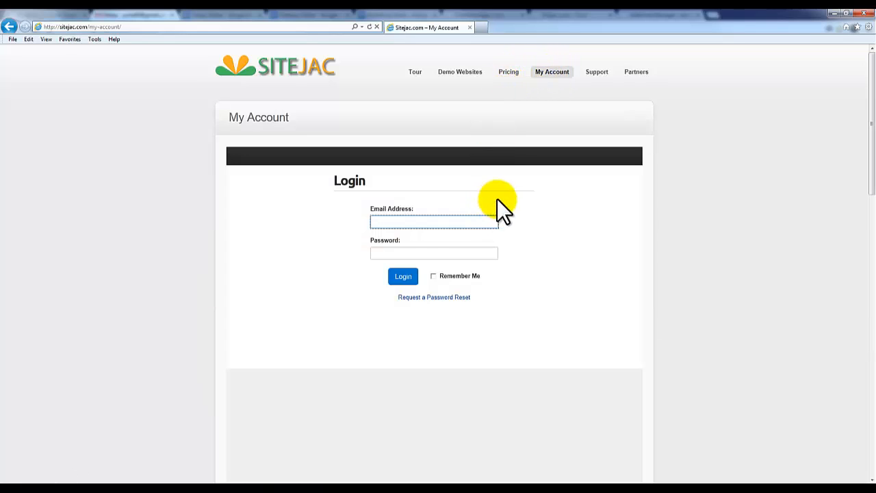
Step: Sign in, view the SiteJac websites service under My Services, and log in to cPanel
click(407, 221)
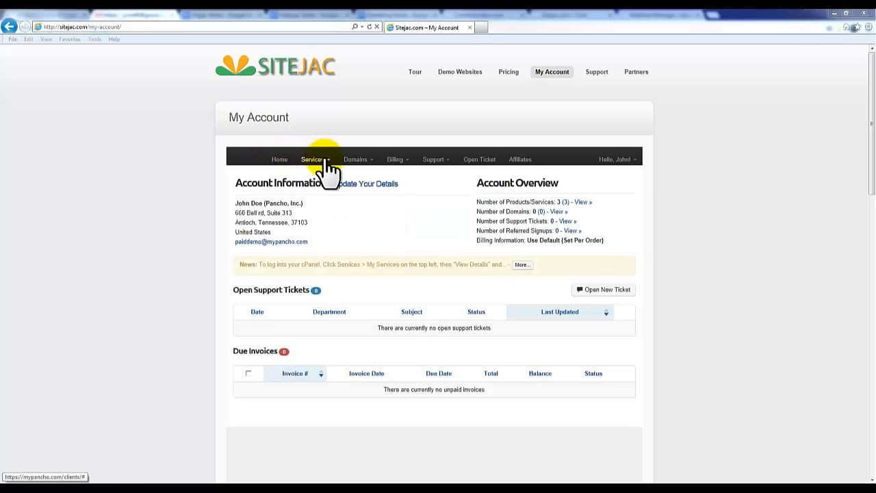
click(333, 171)
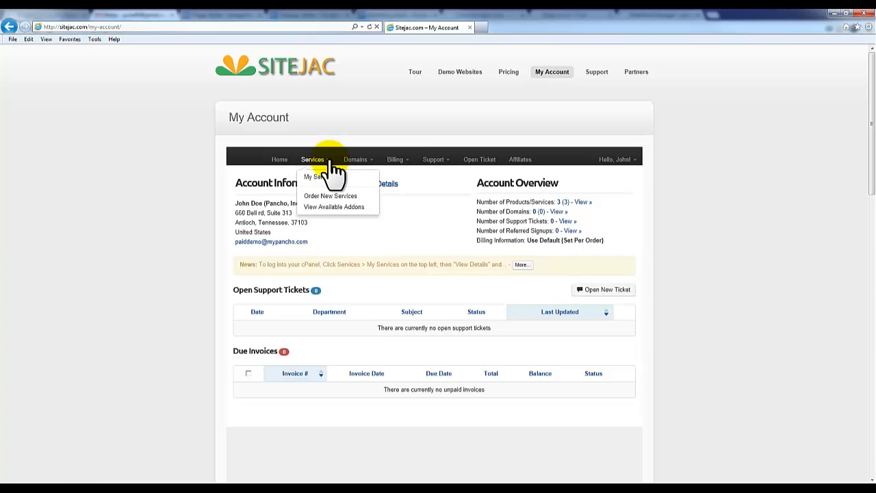
click(326, 177)
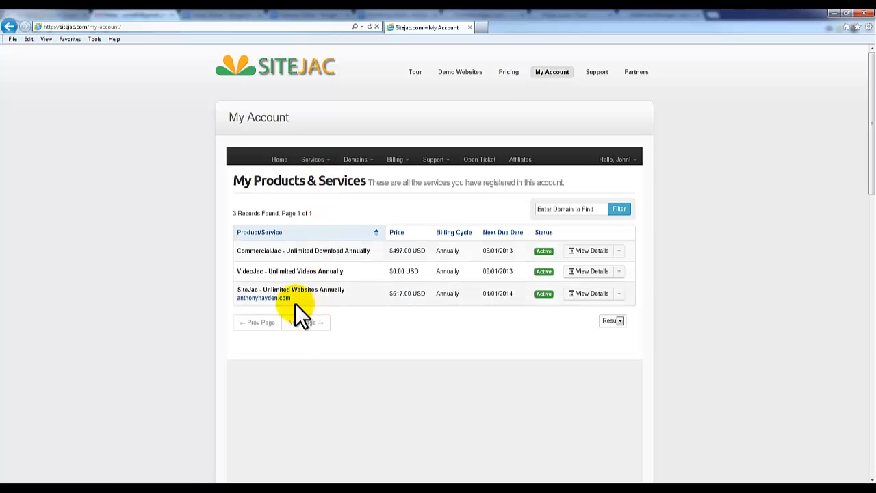
click(595, 294)
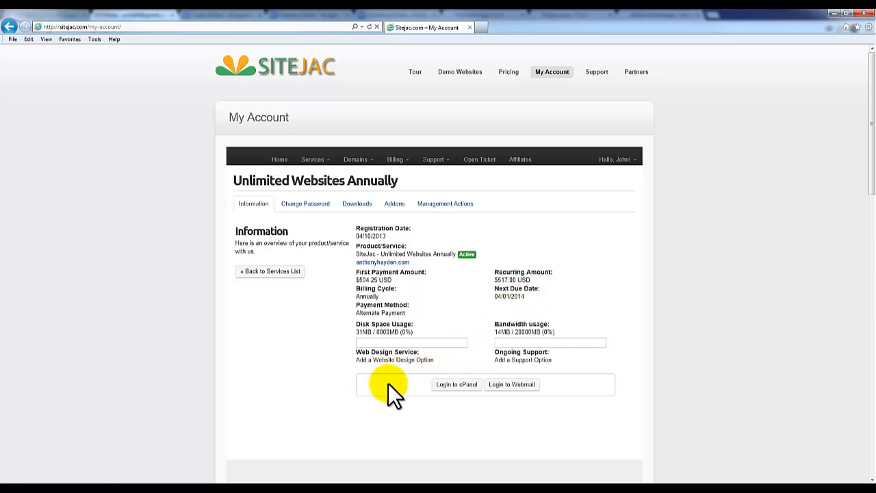
click(457, 387)
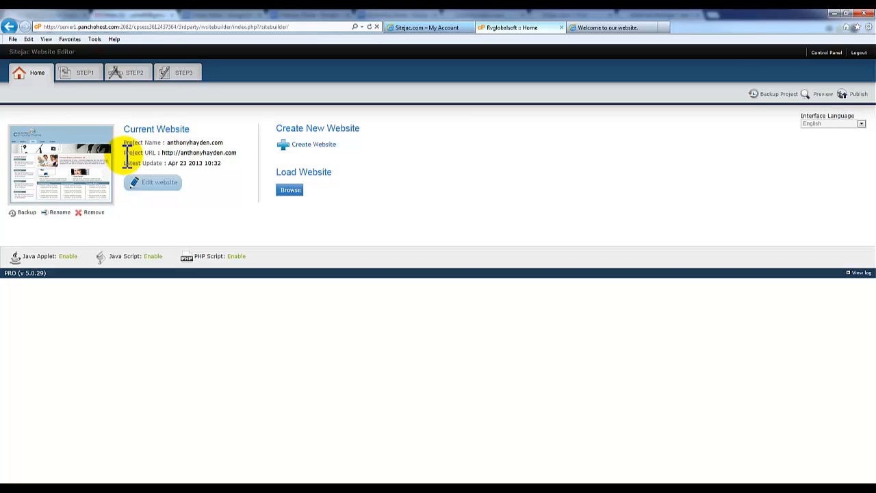
Step: Review and save the website project name, then open the current website for editing
click(57, 213)
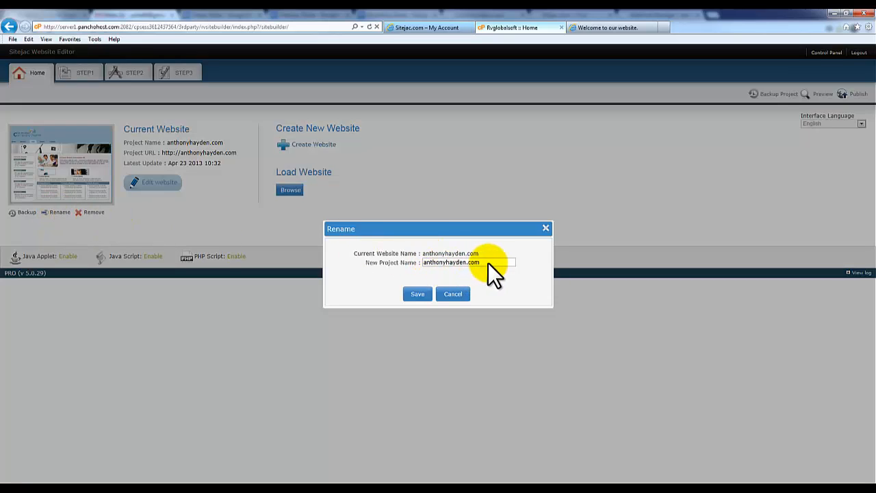
drag(490, 263, 428, 259)
click(438, 261)
click(417, 295)
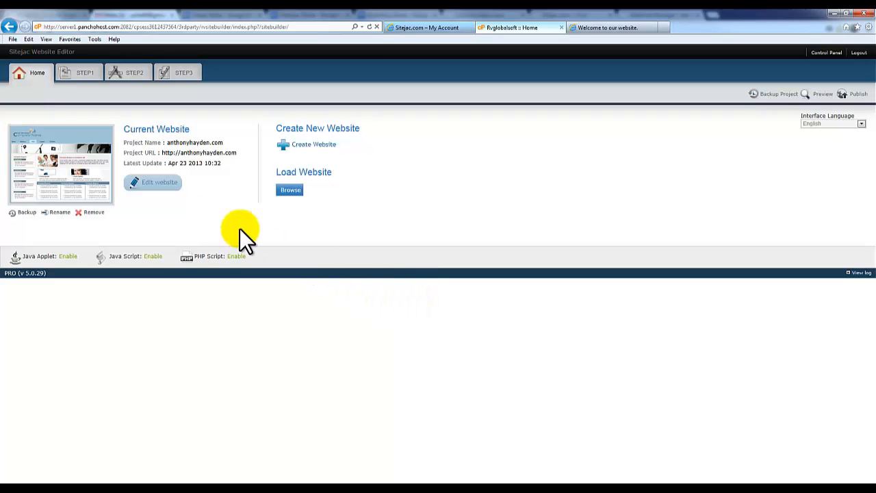
click(159, 184)
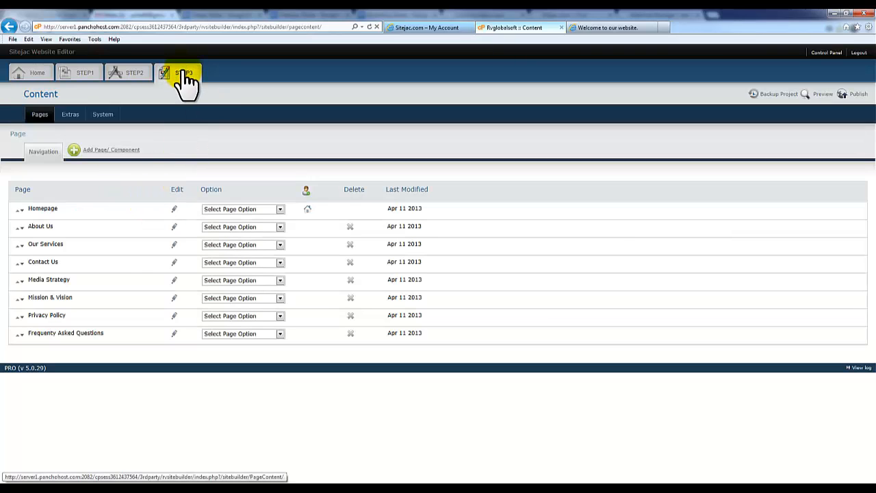
Step: Go to the STEP1 template selection, focus the template search field, and list template categories
click(80, 78)
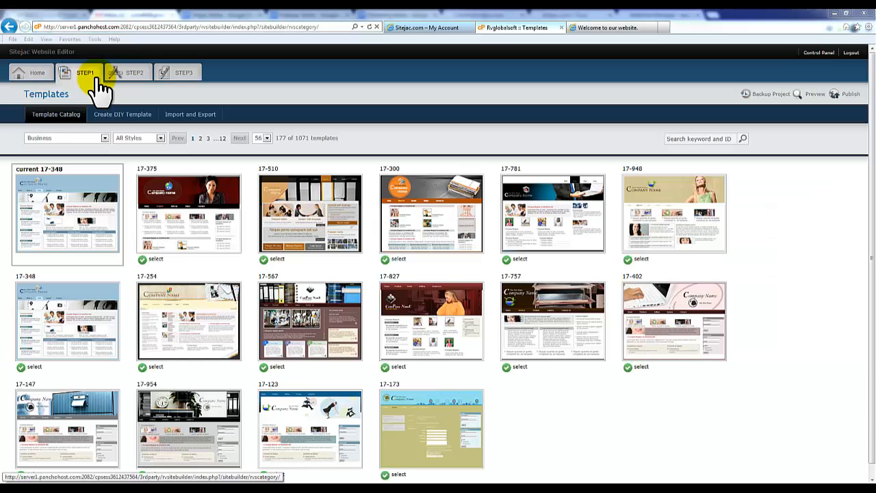
mouse_move(561, 269)
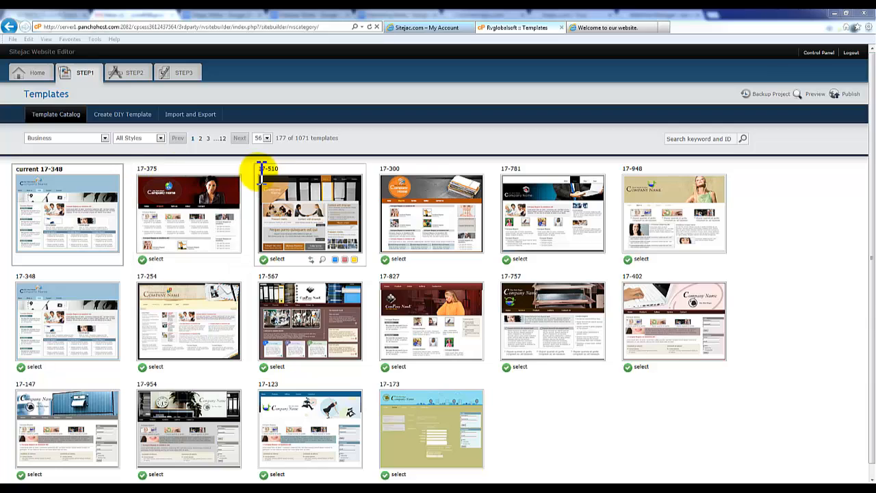
drag(280, 169, 265, 170)
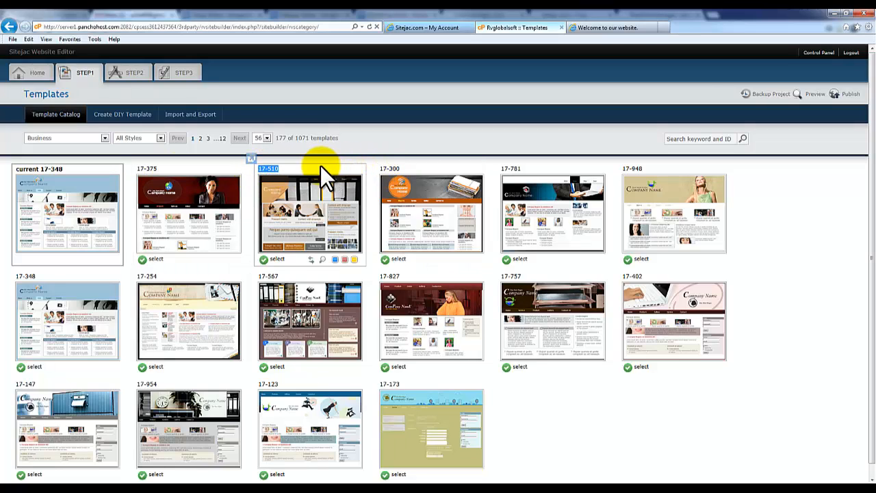
click(716, 139)
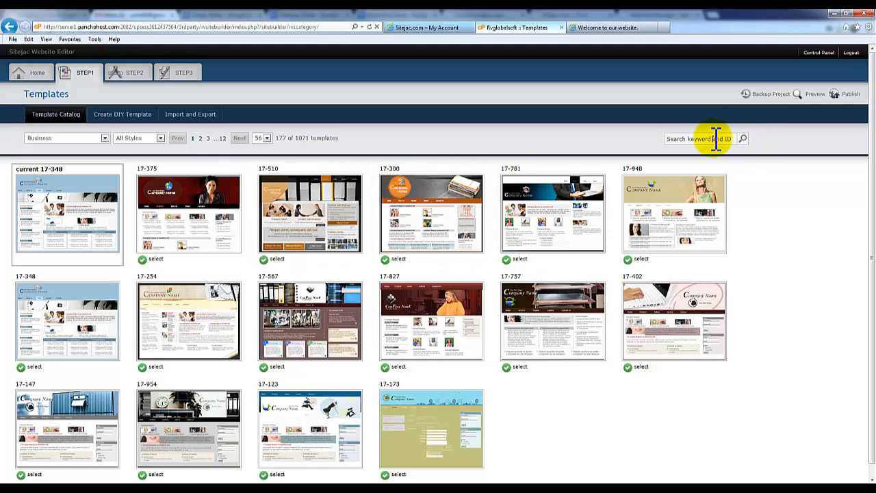
click(716, 139)
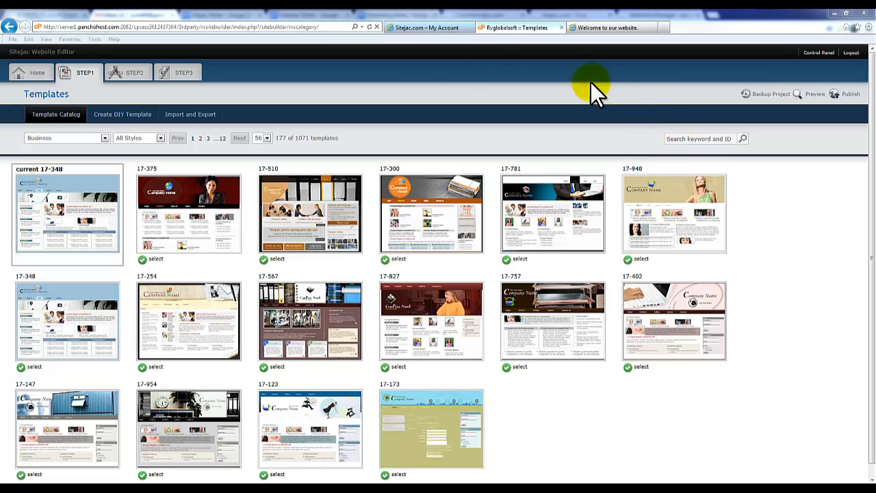
click(104, 138)
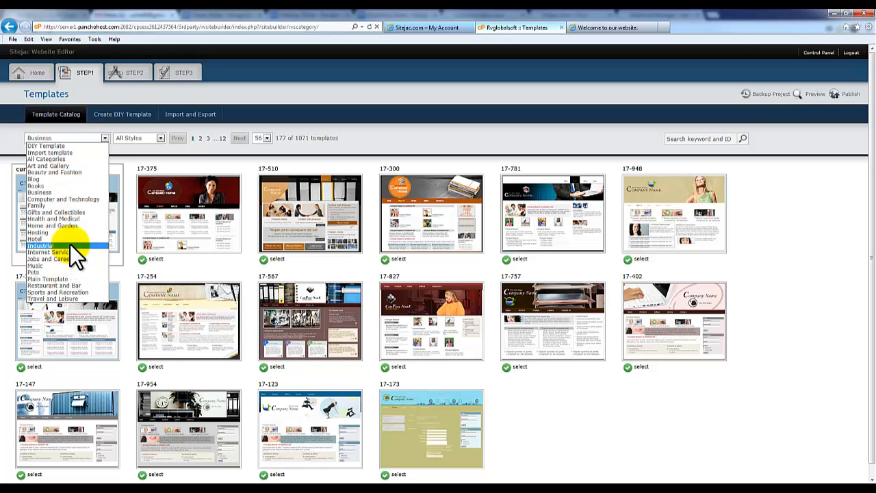
Step: Keep the Business category and All Styles filters unchanged
key(Escape)
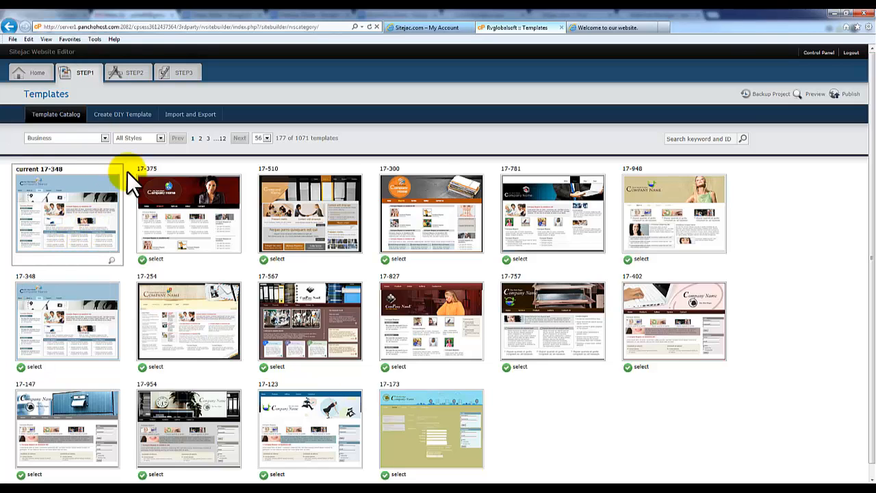
click(131, 139)
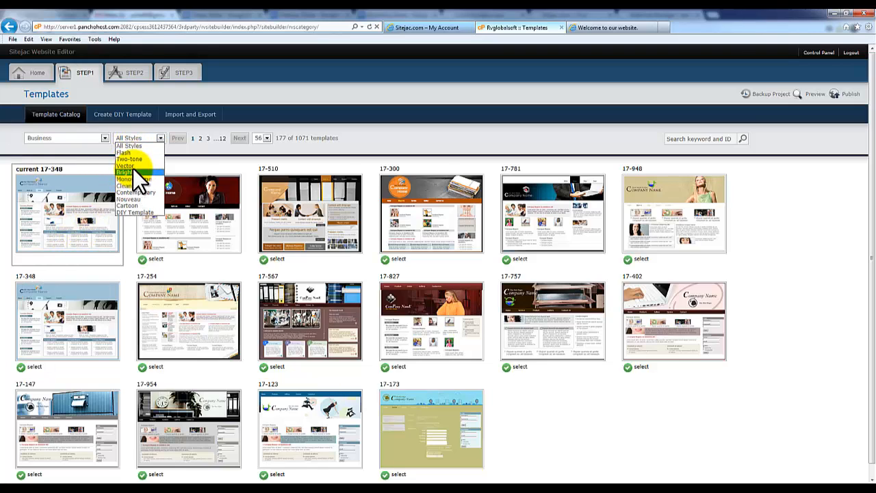
key(Escape)
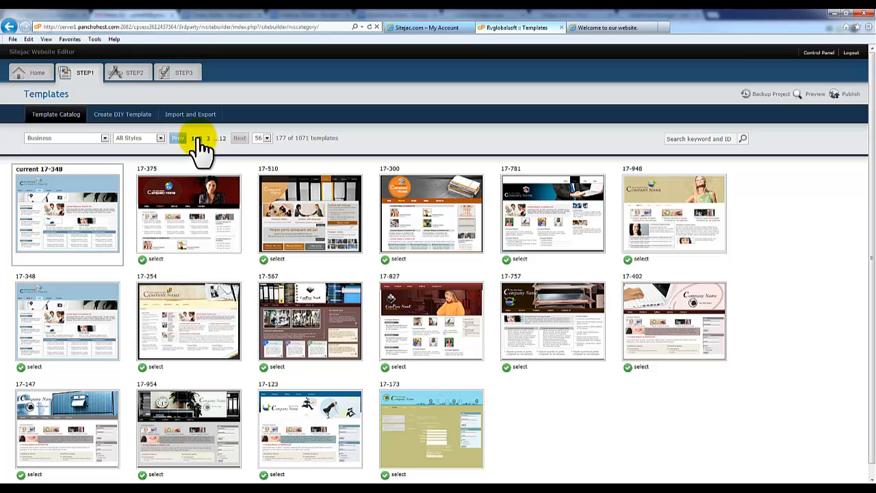
Step: Browse pages 2 and beyond of Business templates, return to page 1, and preview 17-375
click(239, 140)
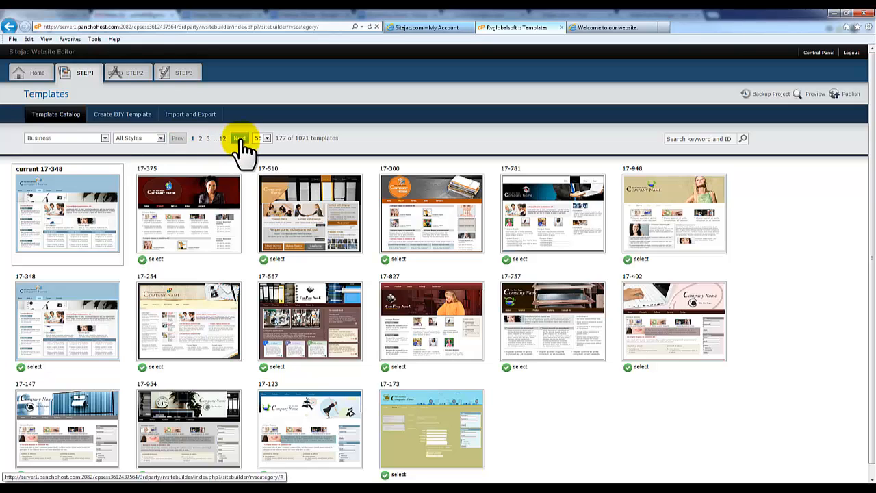
click(201, 138)
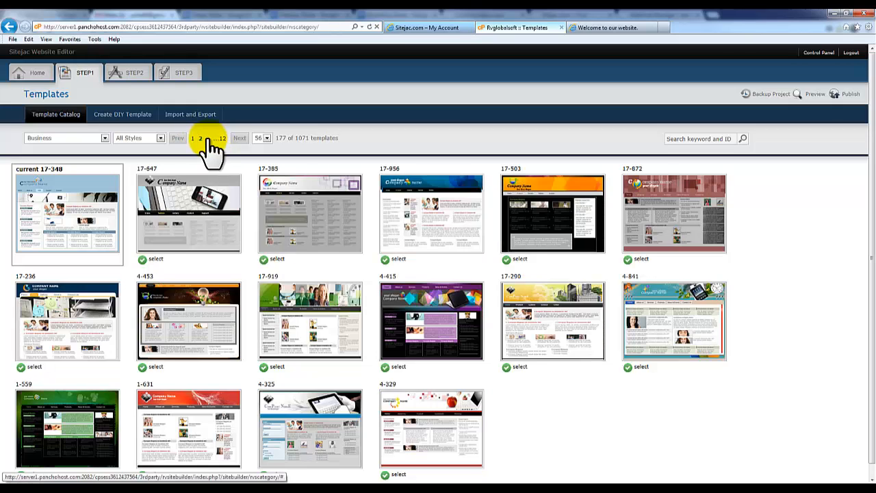
click(208, 139)
click(193, 138)
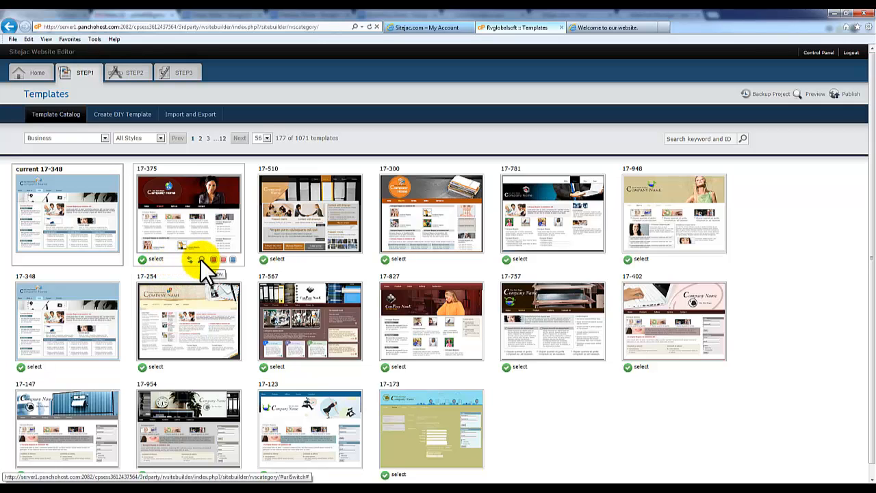
click(200, 260)
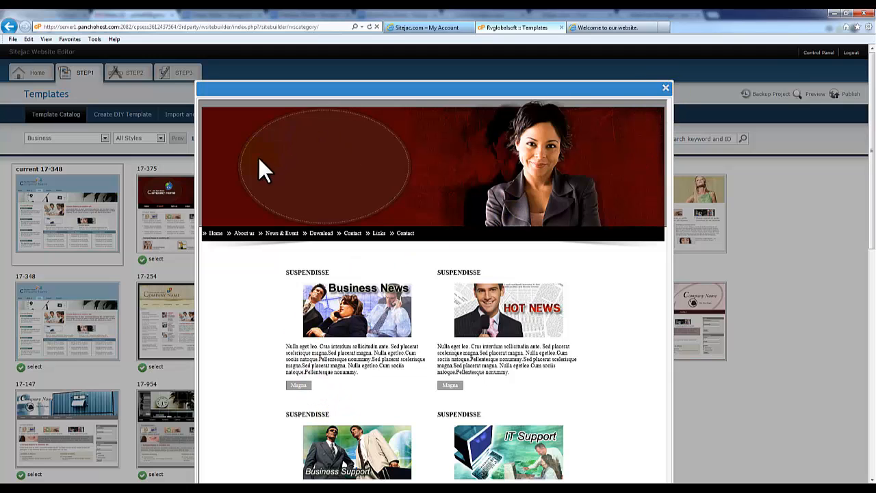
Step: Close the enlarged preview of template 17-375
click(666, 89)
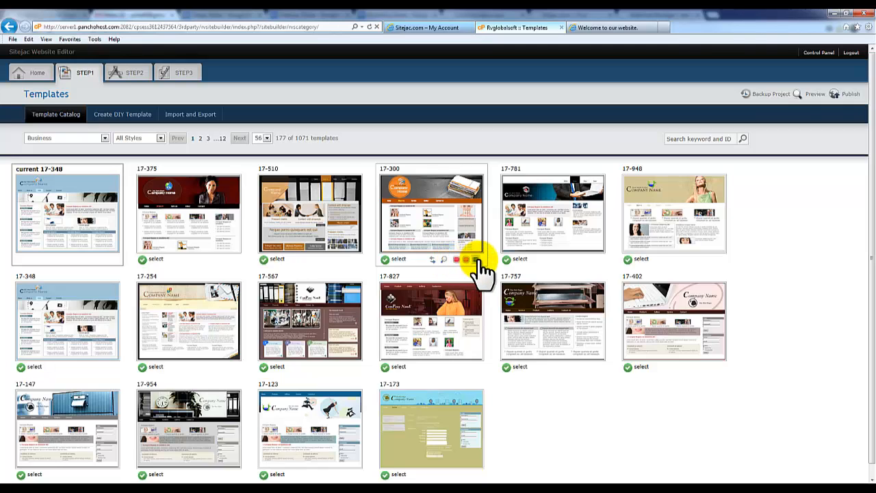
Step: Try 17-300's blue, red and orange colours and header images, keeping orange with keyboard header
click(477, 260)
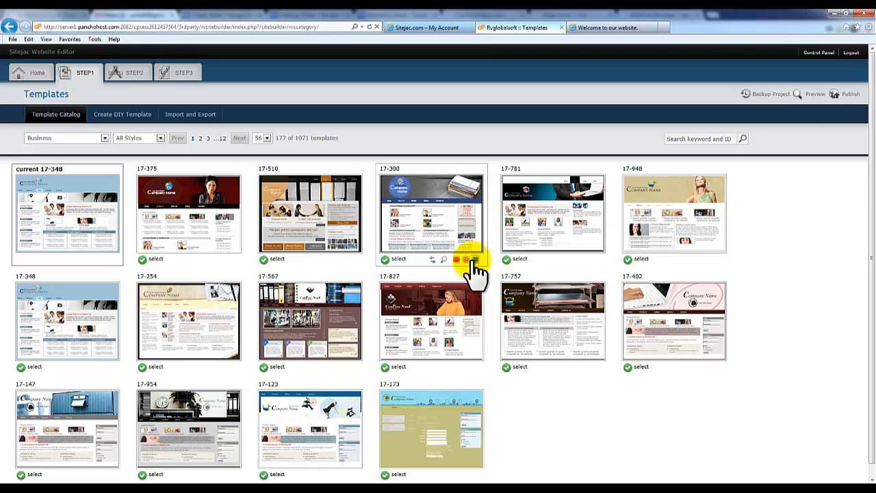
click(461, 261)
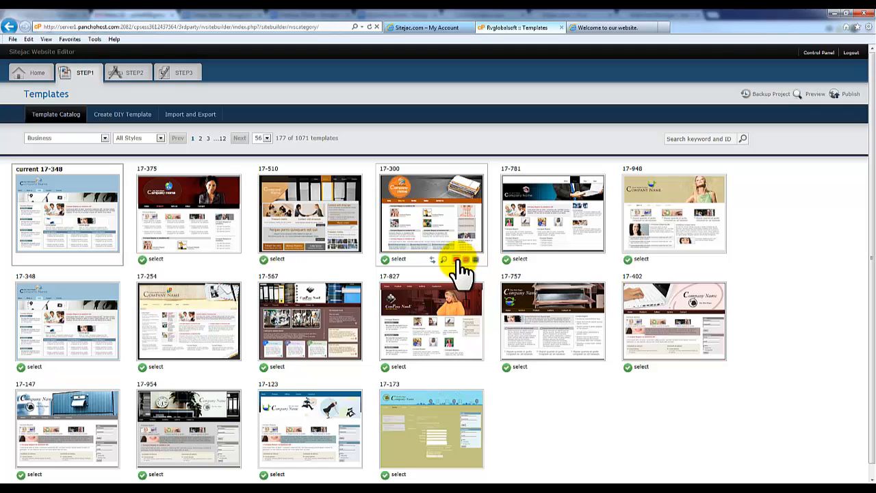
click(458, 261)
click(466, 260)
click(432, 260)
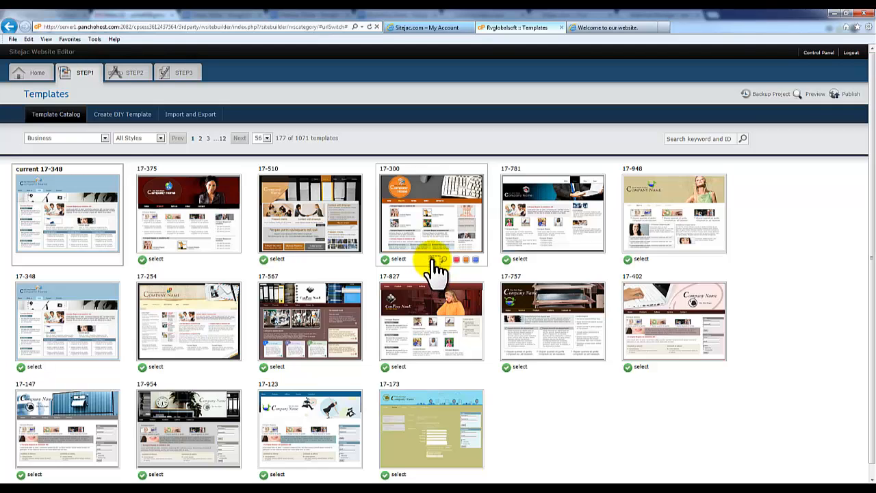
click(432, 261)
click(433, 263)
Step: Preview colour variants of 17-781 and 17-948, then make 17-919 the current template
mouse_move(547, 256)
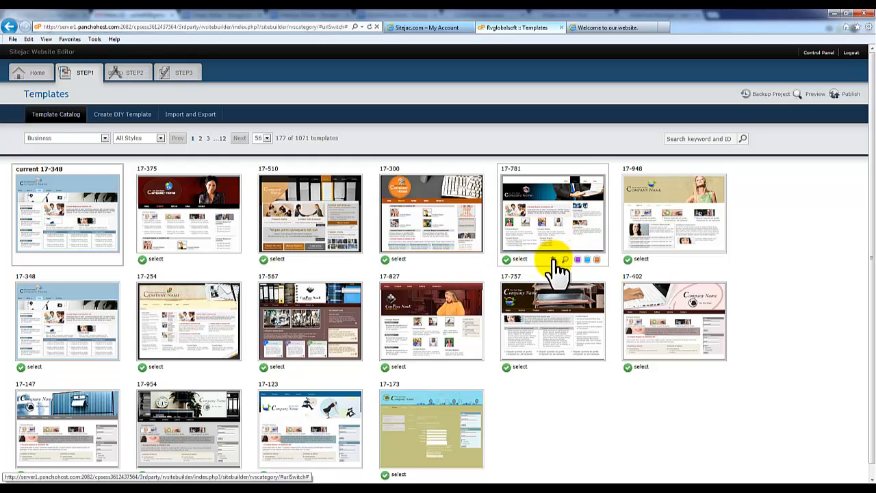
click(555, 260)
click(554, 260)
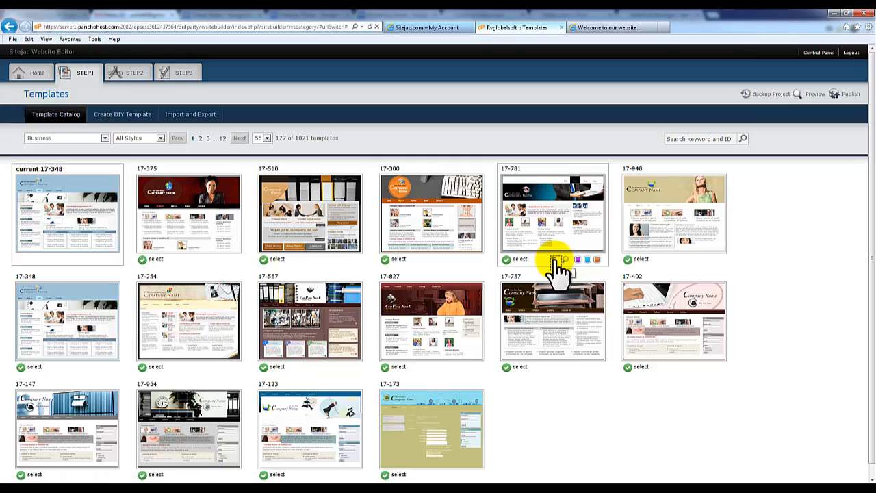
click(675, 260)
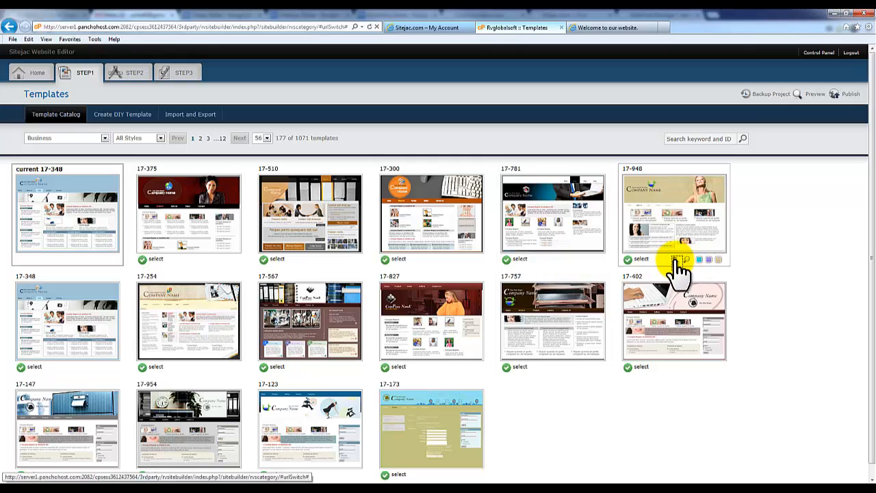
click(264, 137)
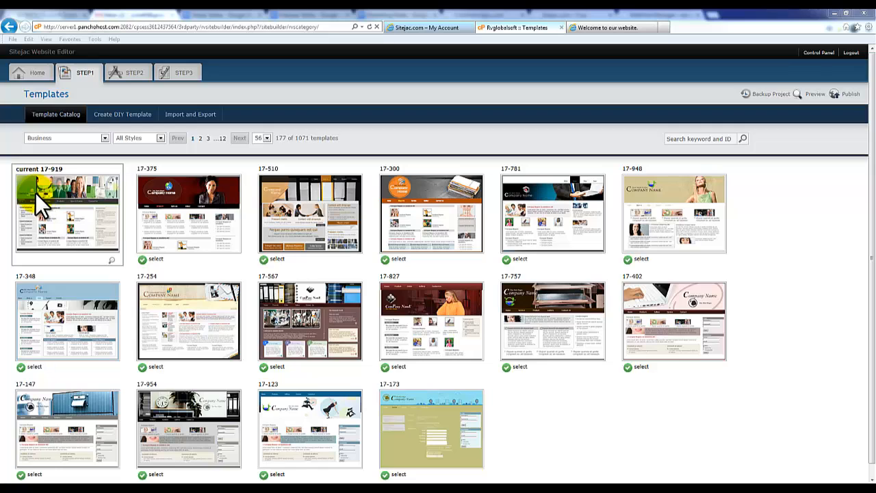
Step: Filter templates to Travel and Leisure and apply template 7-668 in its orange variant
click(73, 211)
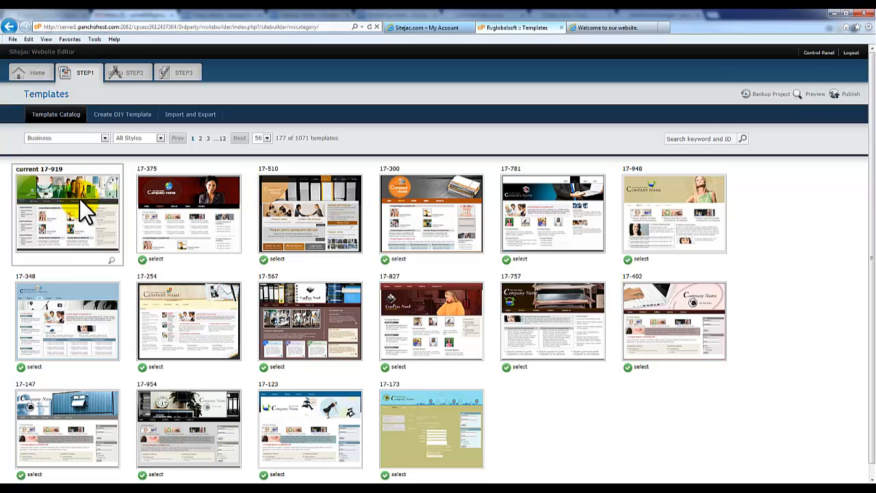
click(75, 138)
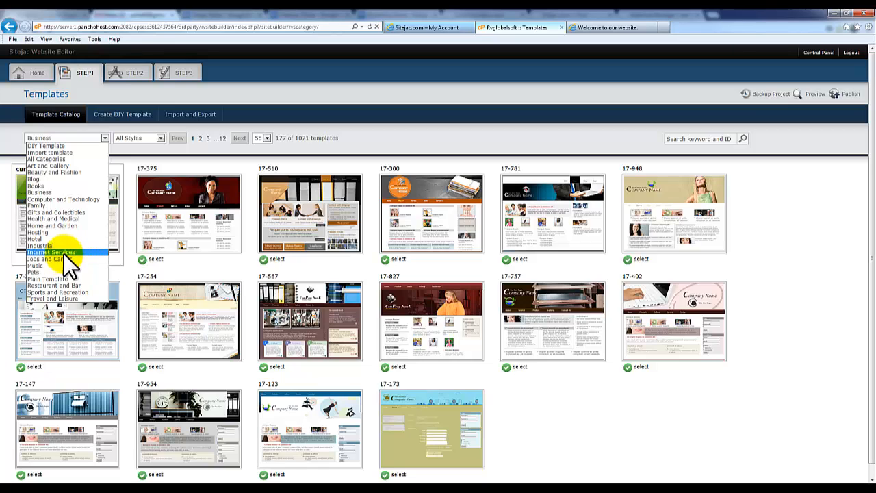
click(76, 299)
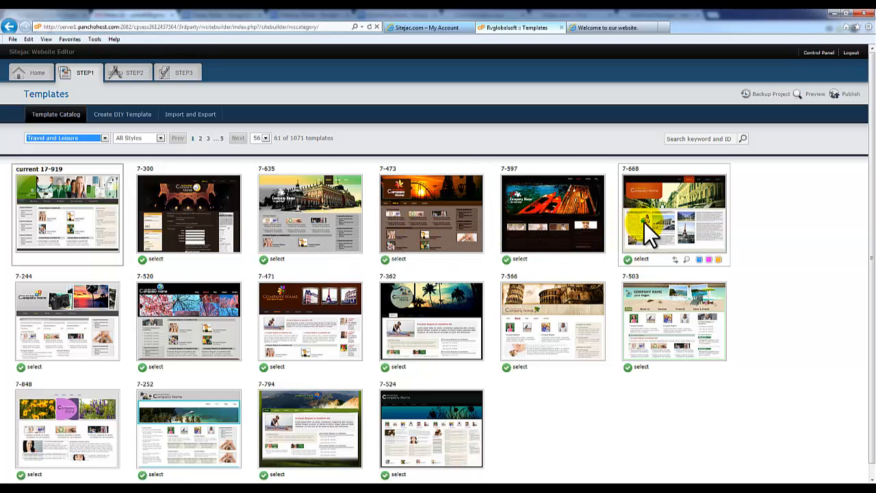
click(718, 260)
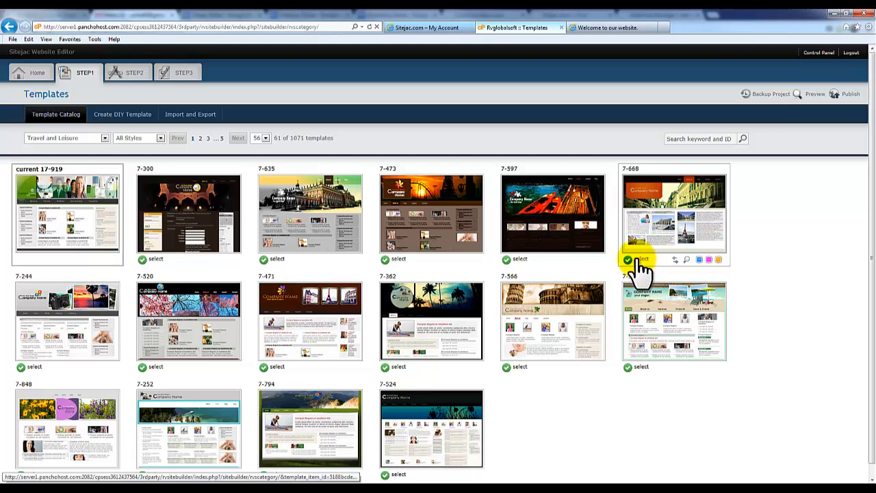
click(641, 259)
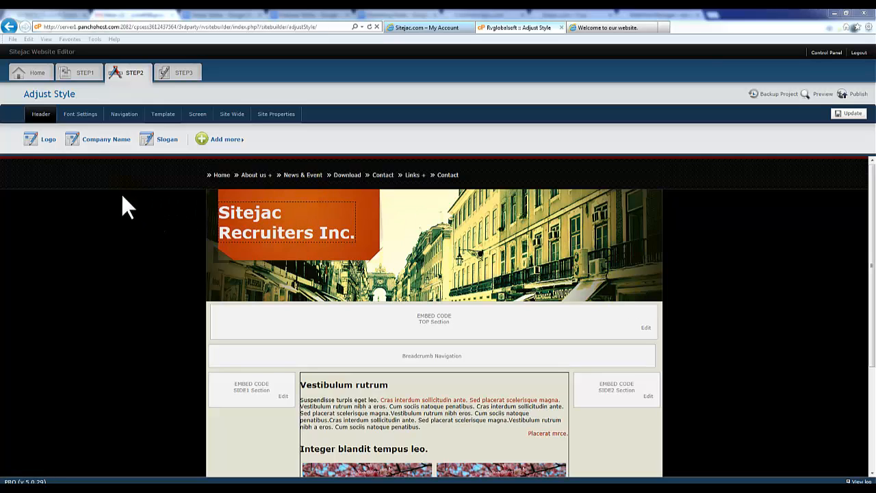
Step: Skip the logo upload and replace 'Sitejac' in the company name with the recruiter's name
click(47, 139)
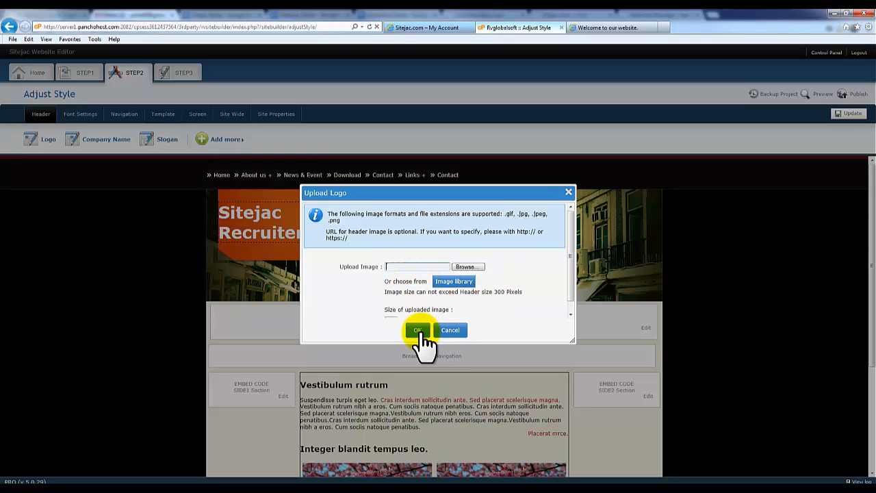
click(450, 331)
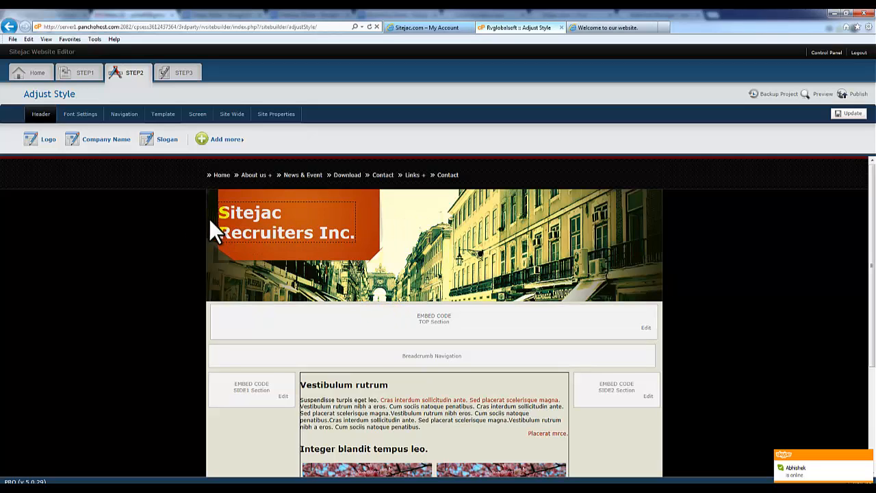
click(106, 139)
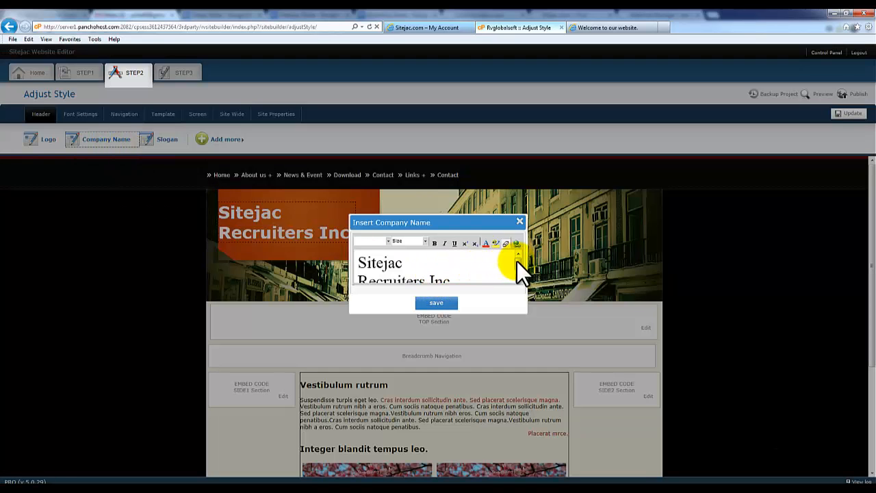
drag(517, 261, 517, 264)
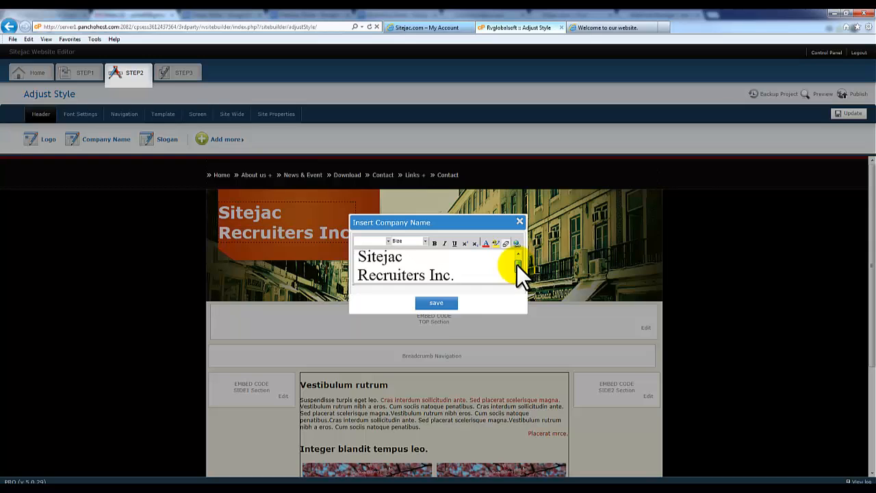
click(394, 264)
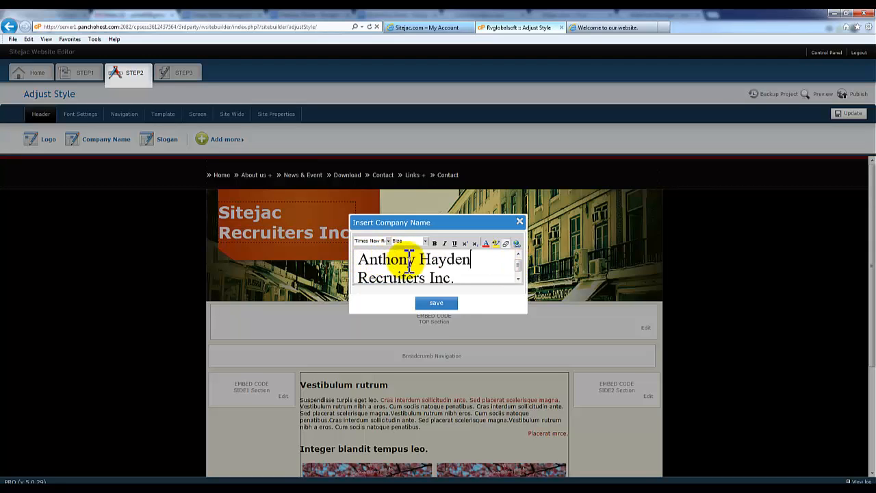
click(438, 305)
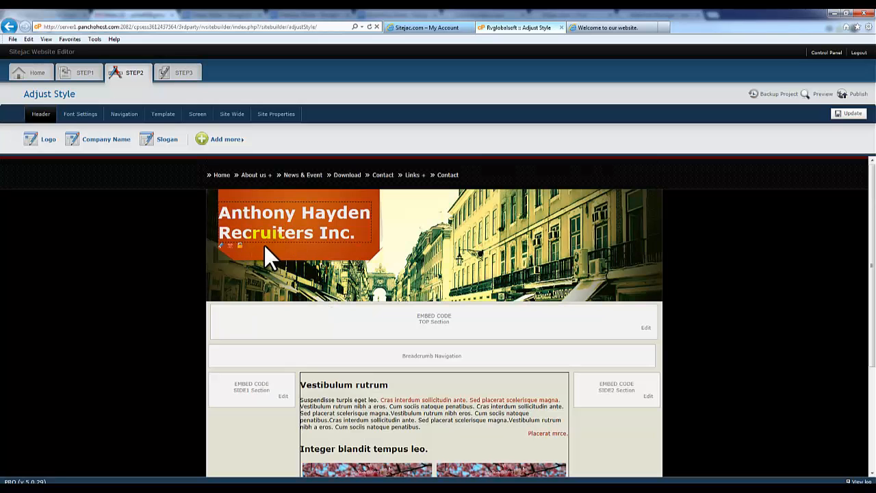
Step: Shift the company name slightly right within the orange header banner, then scroll down the page
drag(291, 233, 322, 229)
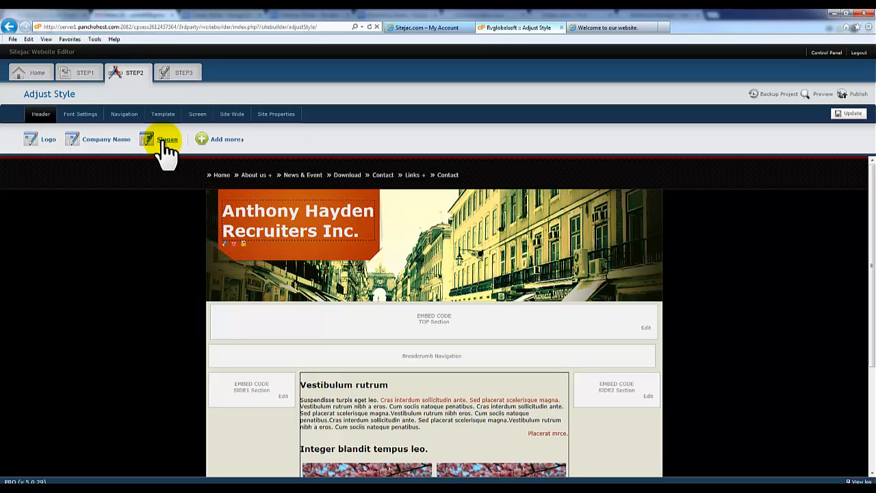
mouse_move(235, 141)
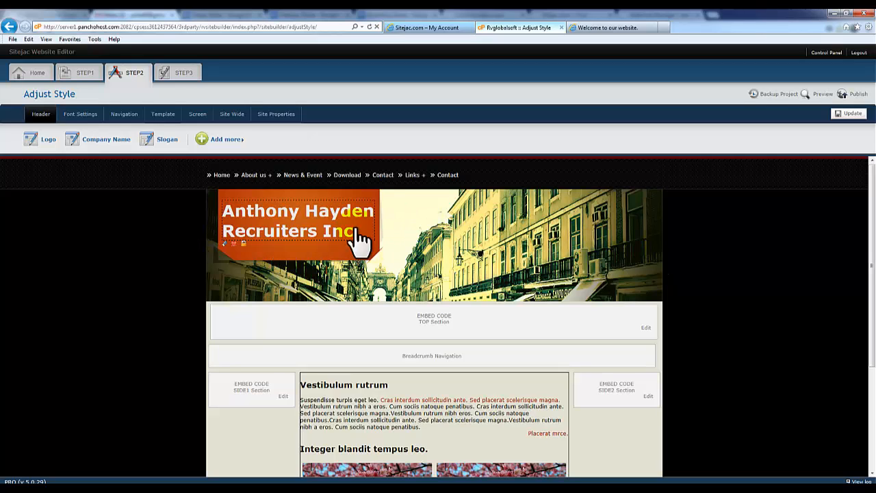
scroll(438, 246, down, 1)
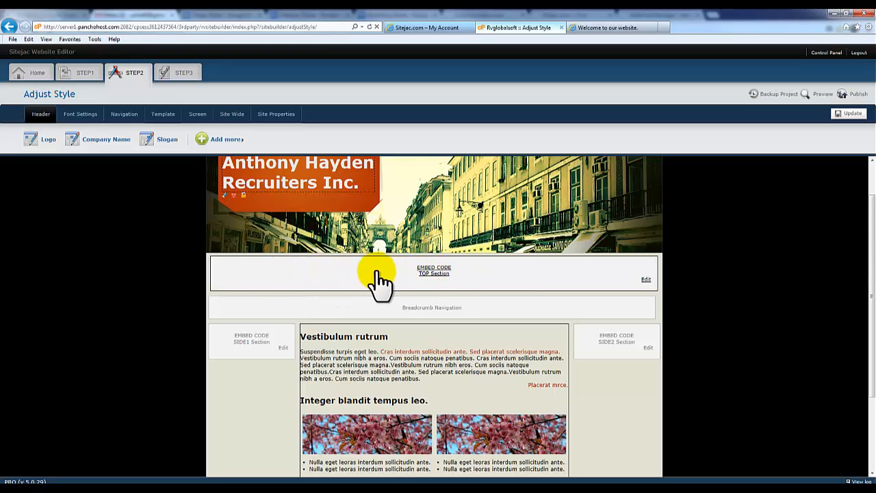
click(434, 271)
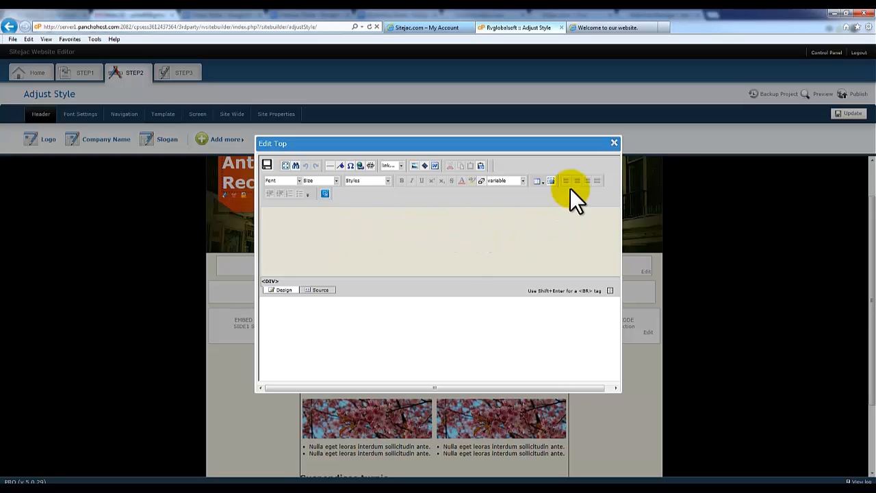
click(614, 143)
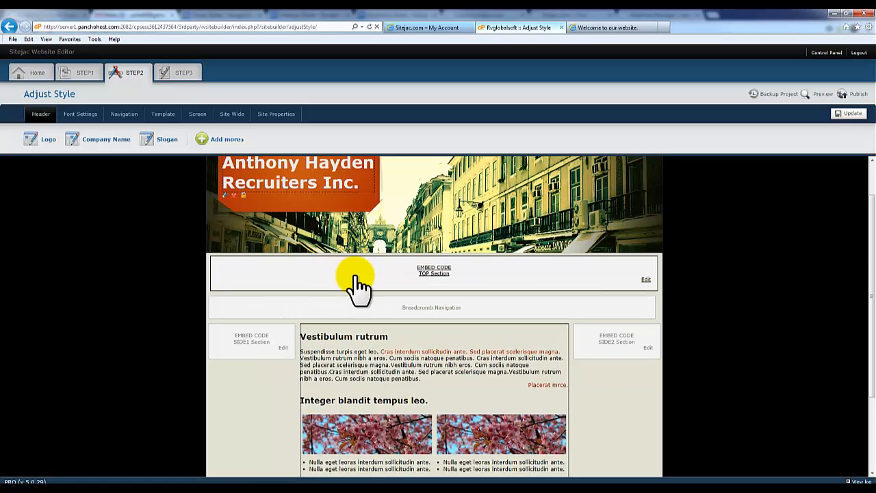
scroll(356, 281, down, 3)
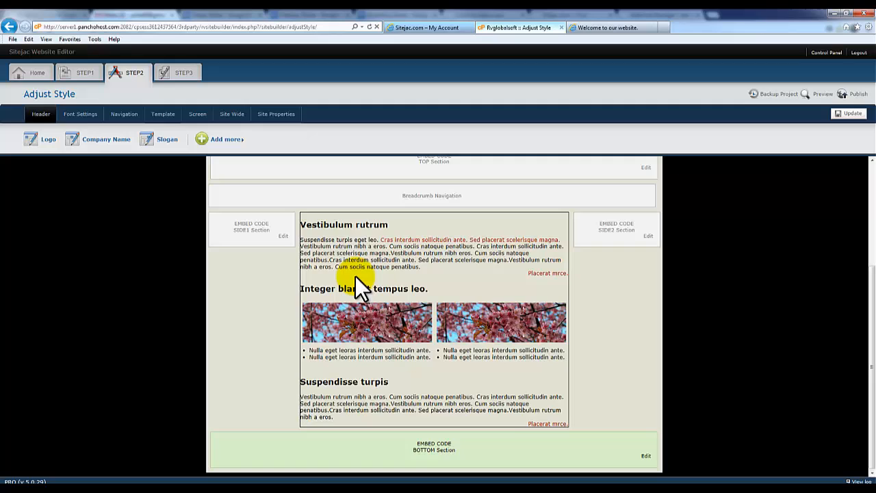
click(448, 449)
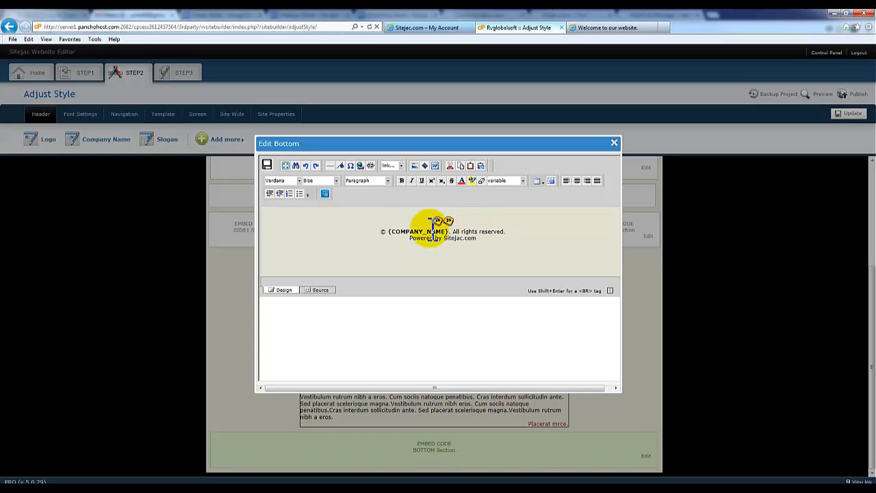
click(324, 193)
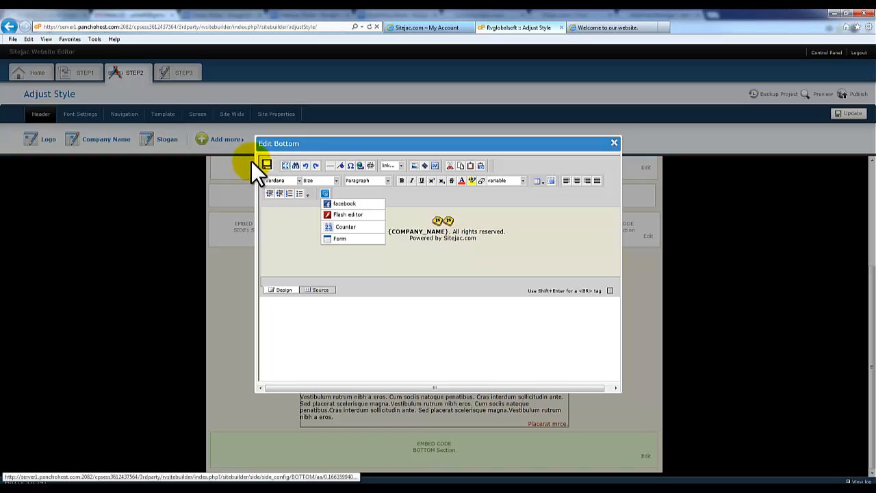
click(613, 144)
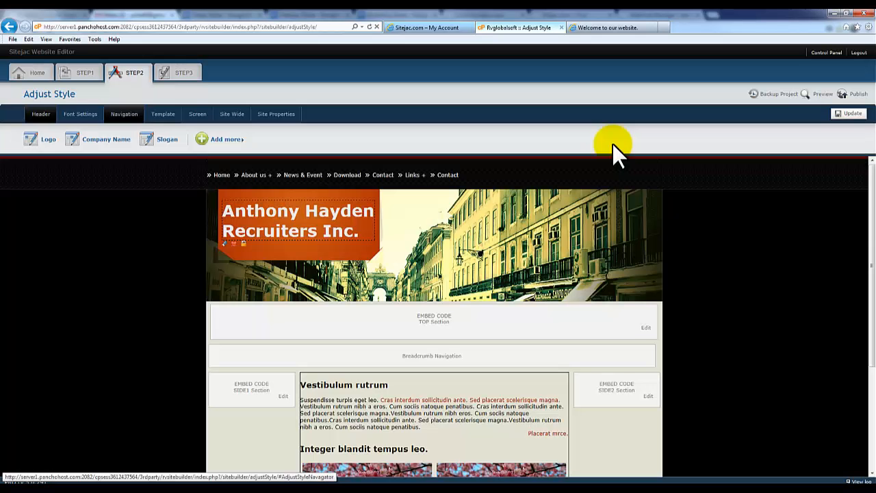
Step: Switch the top navigation bar style from Arrow to Separate
click(125, 115)
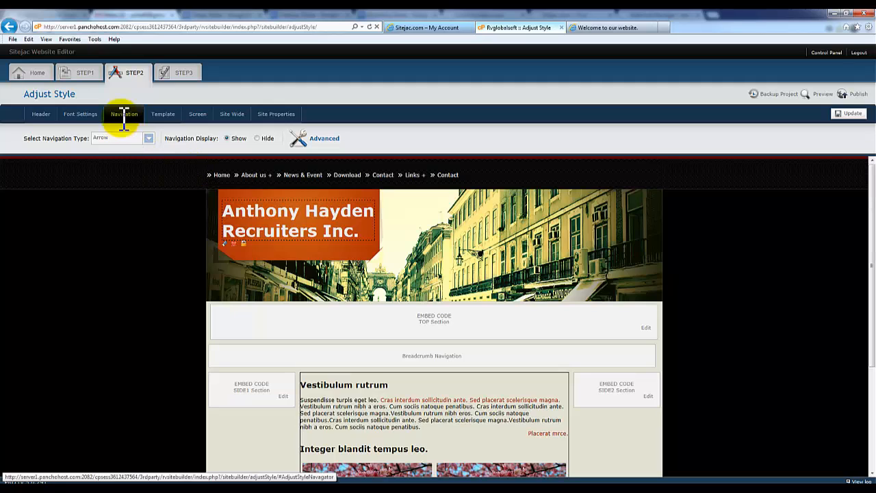
click(148, 139)
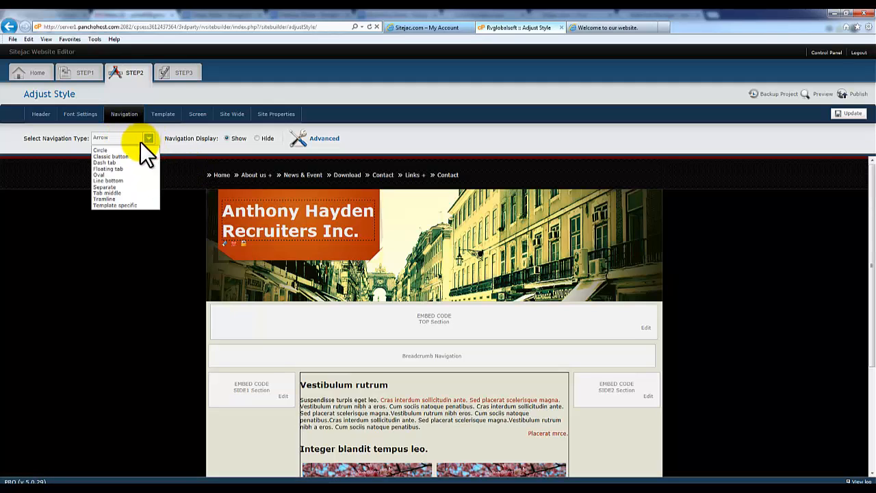
click(124, 188)
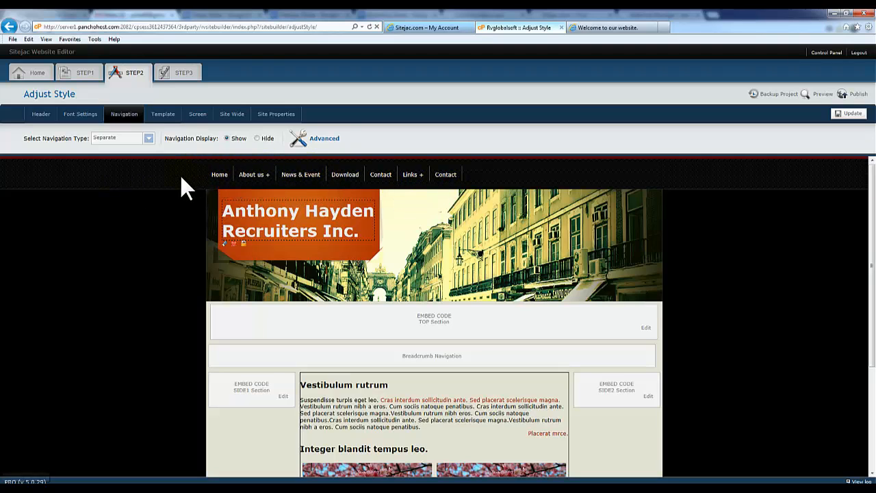
click(276, 114)
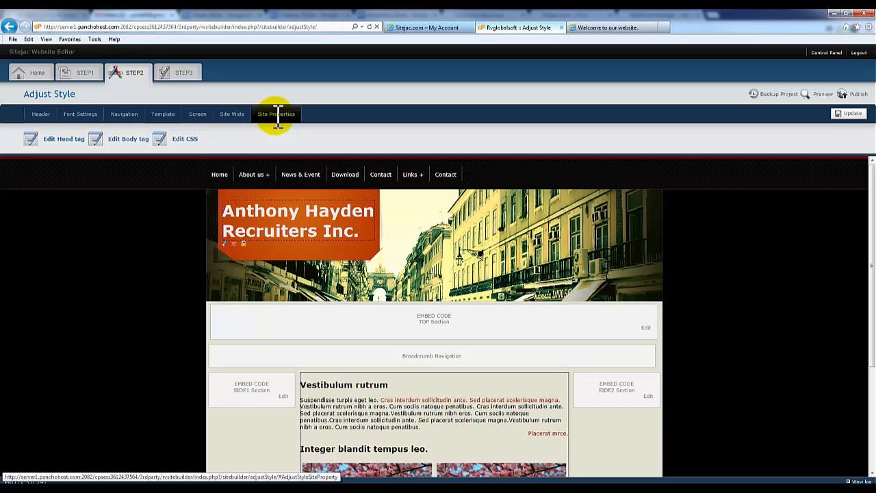
Step: In Edit Head, review the Meta Keyword and Meta Description text, then Update and close
click(58, 140)
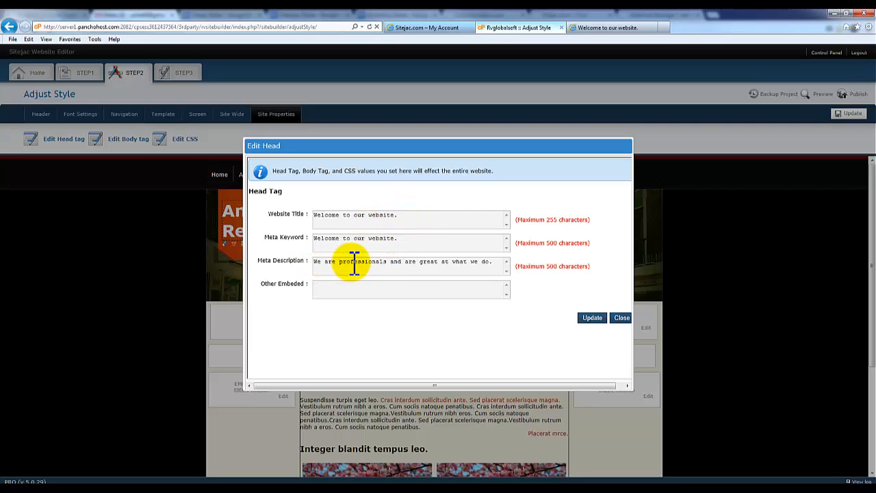
drag(493, 261, 319, 263)
click(320, 263)
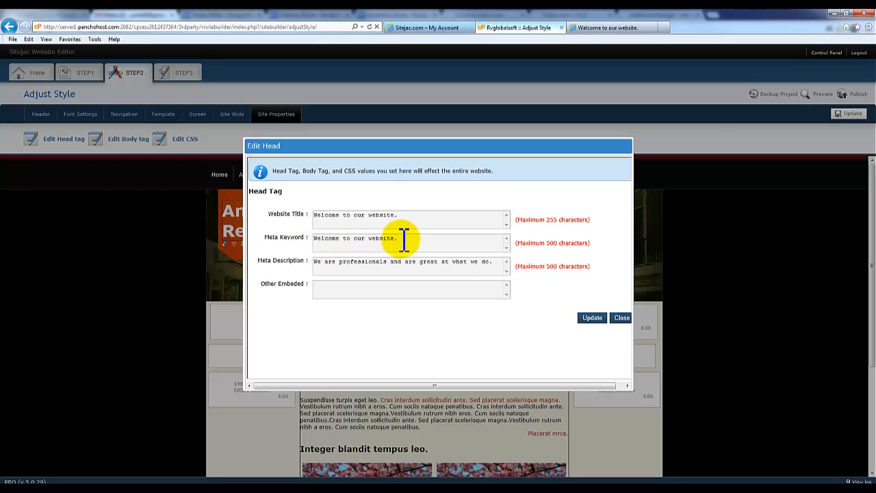
drag(401, 239, 321, 239)
click(359, 242)
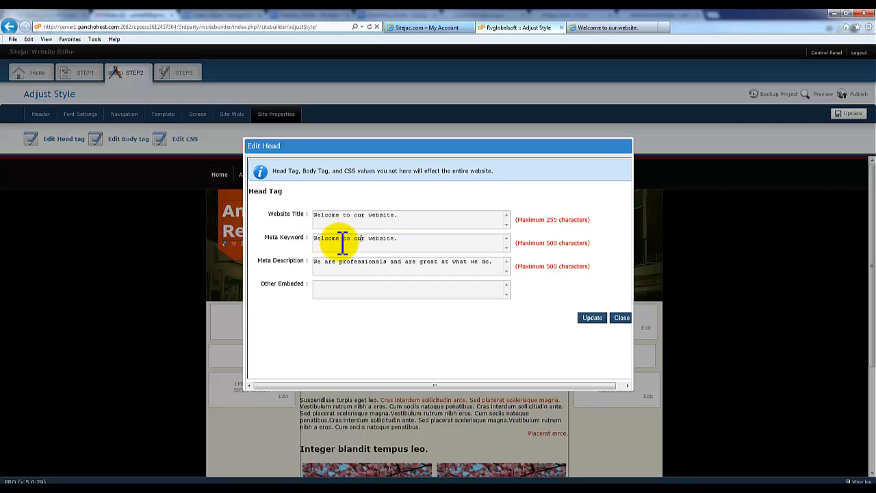
drag(415, 241, 322, 241)
click(354, 240)
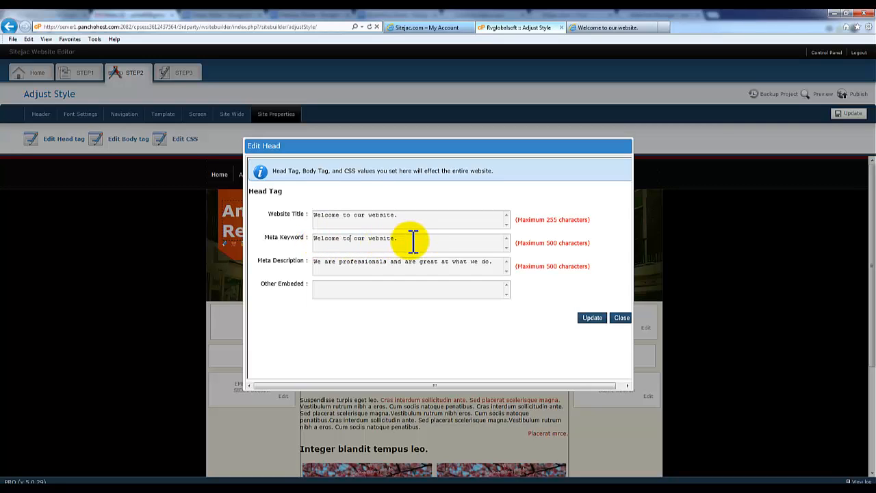
drag(413, 238, 313, 239)
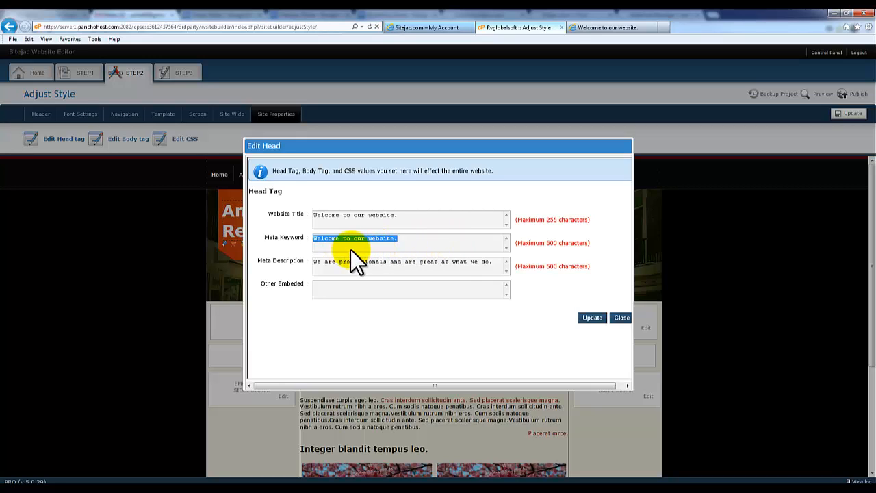
click(593, 318)
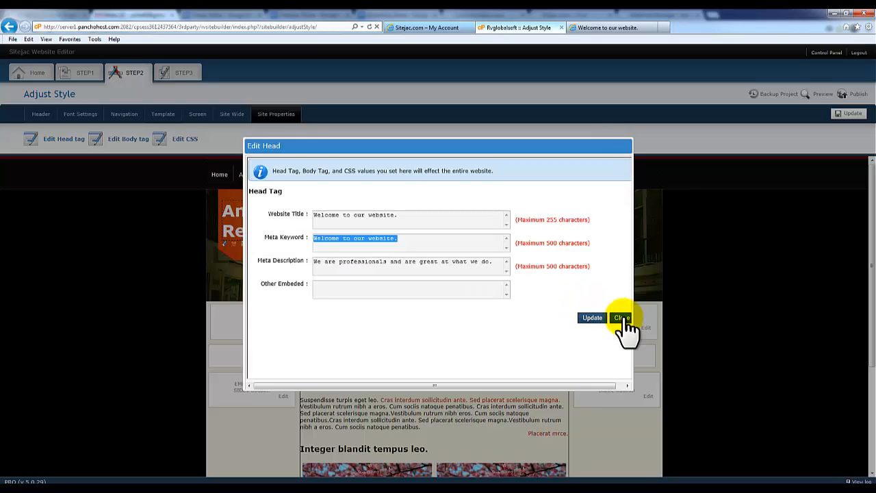
click(616, 319)
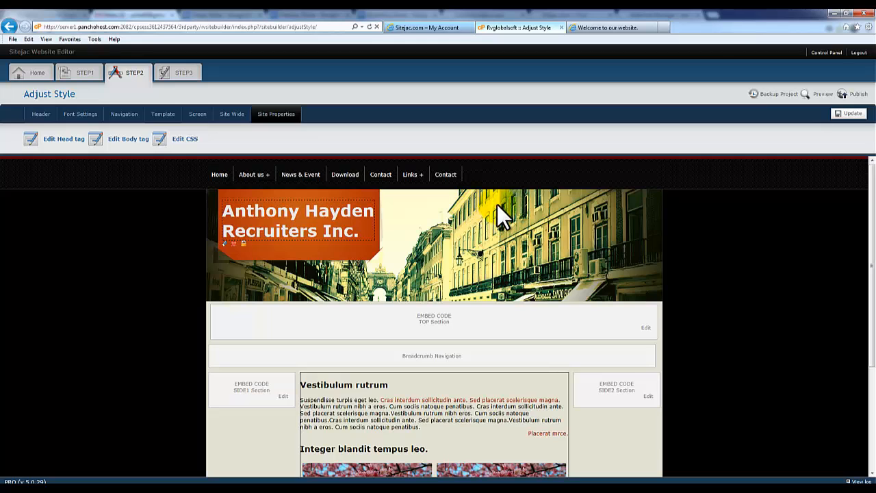
Step: Apply the style updates, scroll through the homepage preview, and close it
click(853, 113)
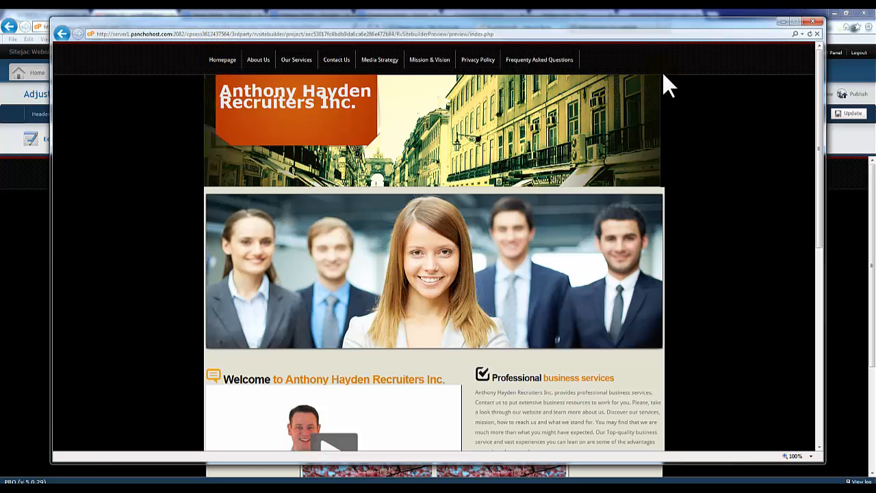
scroll(683, 235, down, 3)
scroll(683, 235, up, 3)
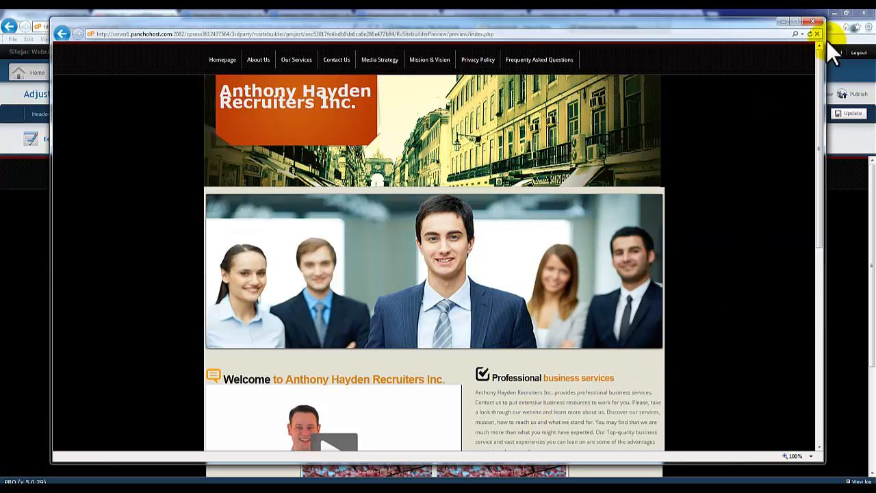
click(817, 21)
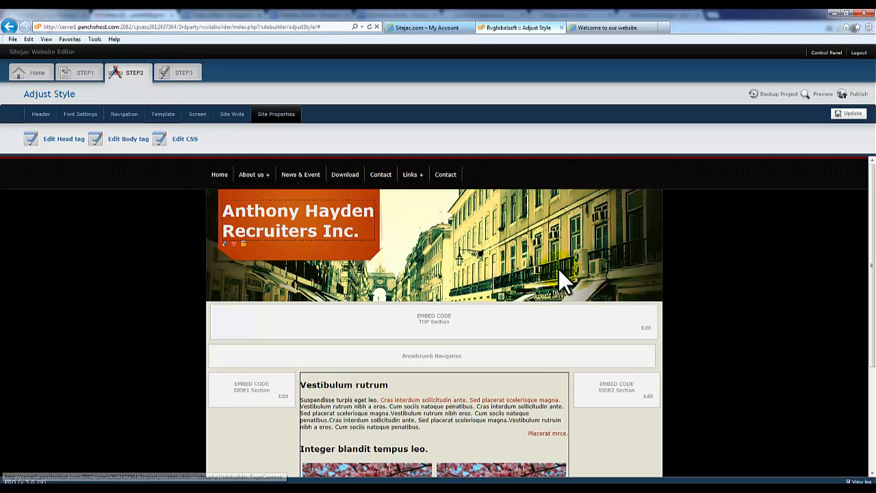
Step: In STEP3, add a new page named 'Pricing'
click(180, 74)
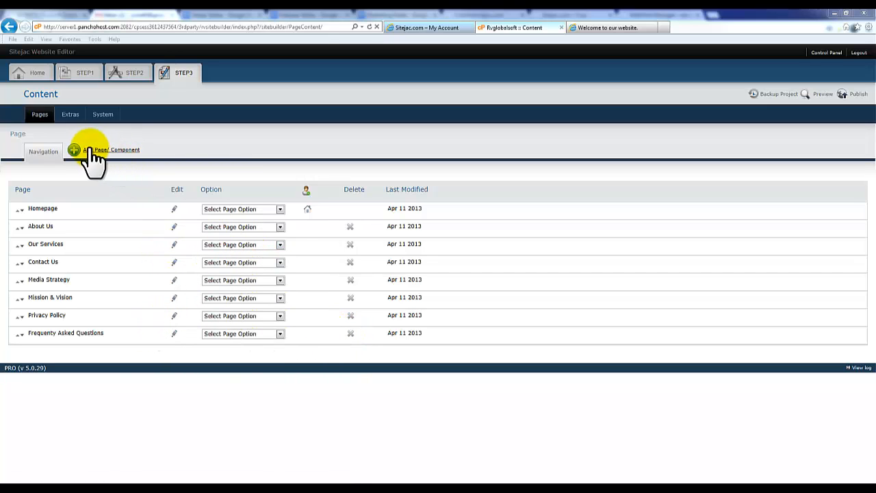
click(107, 152)
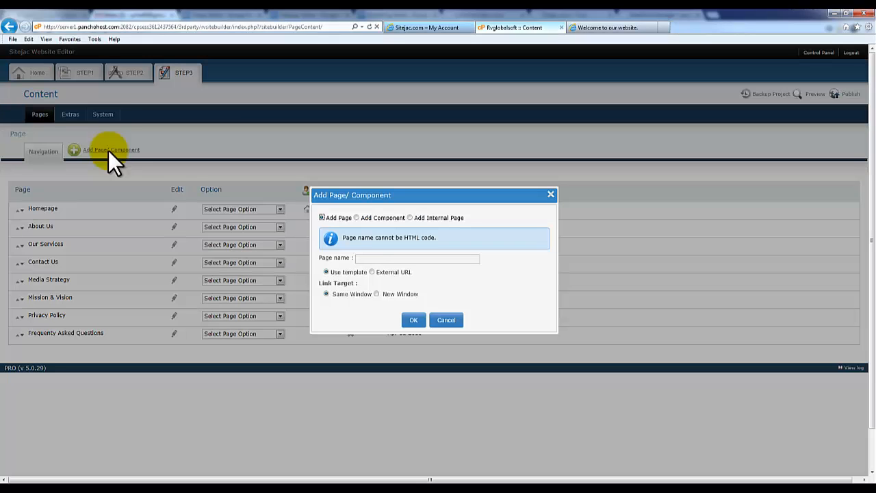
click(367, 256)
text(Pricing)
click(413, 320)
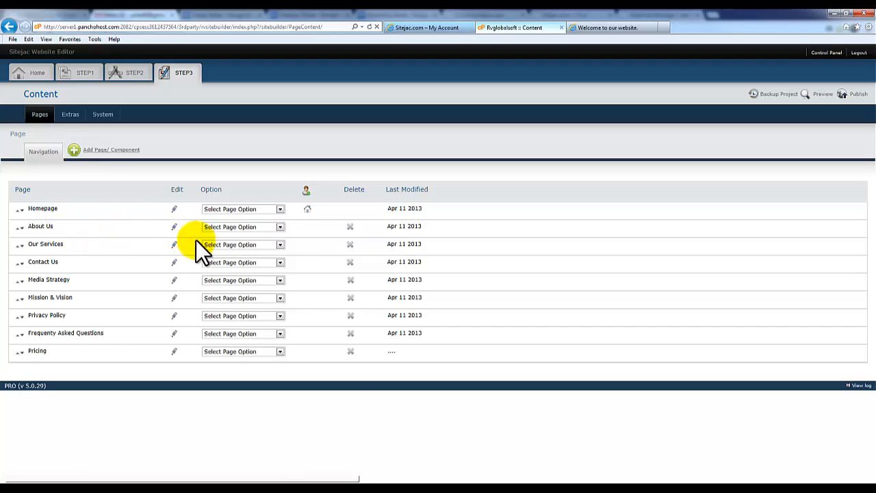
Step: Clone the About Us page and rename the copy 'Portfolio'
click(245, 228)
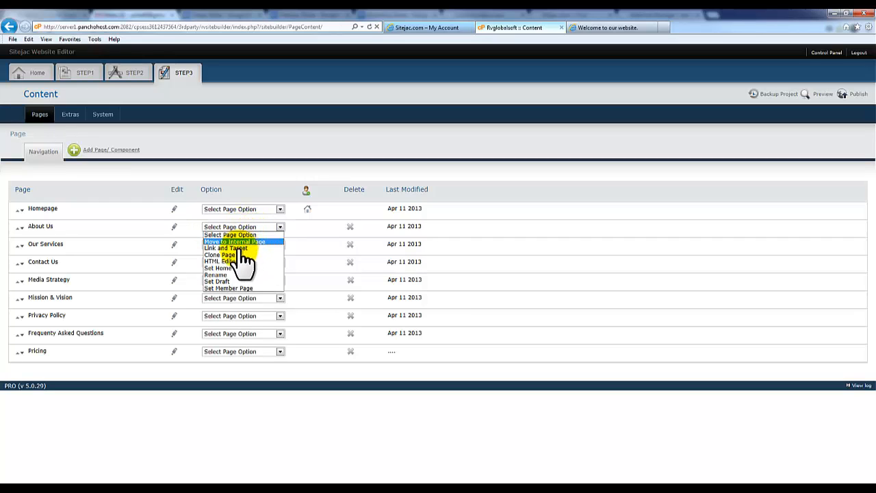
click(225, 255)
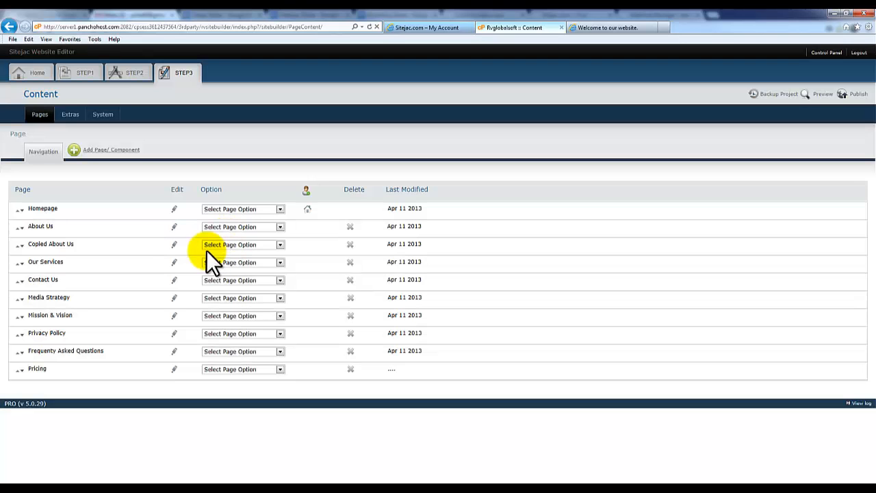
click(55, 244)
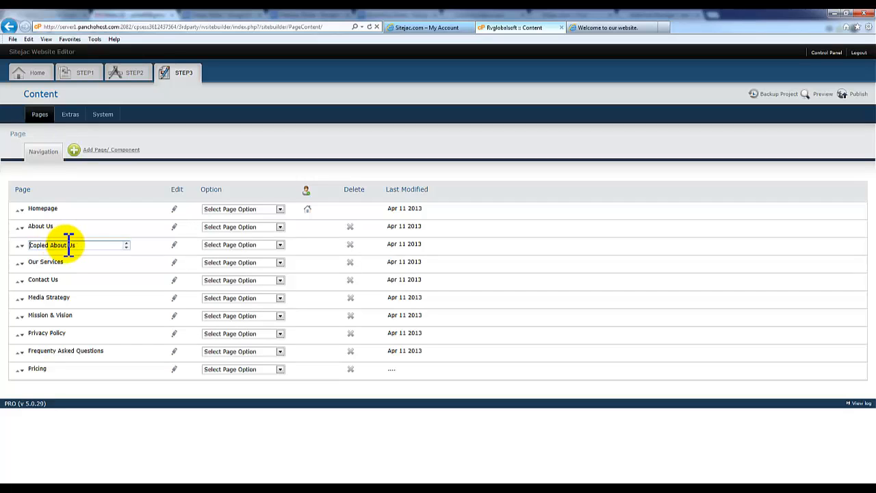
drag(87, 244, 50, 244)
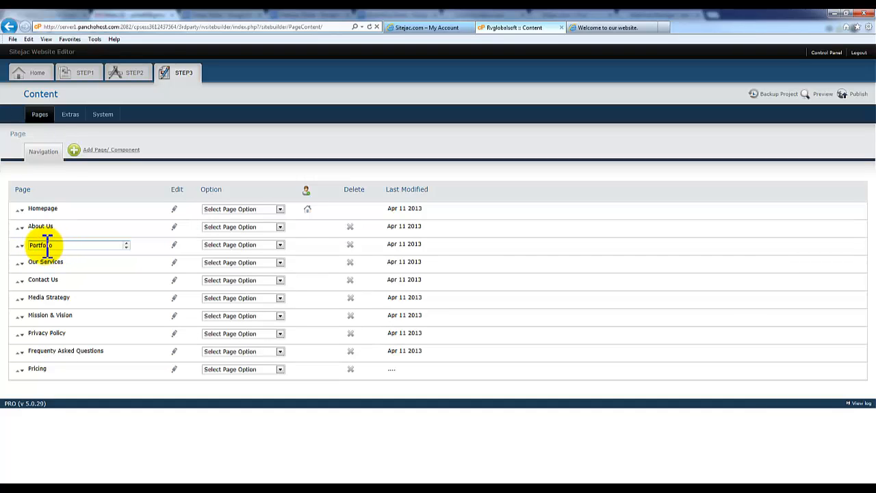
click(531, 257)
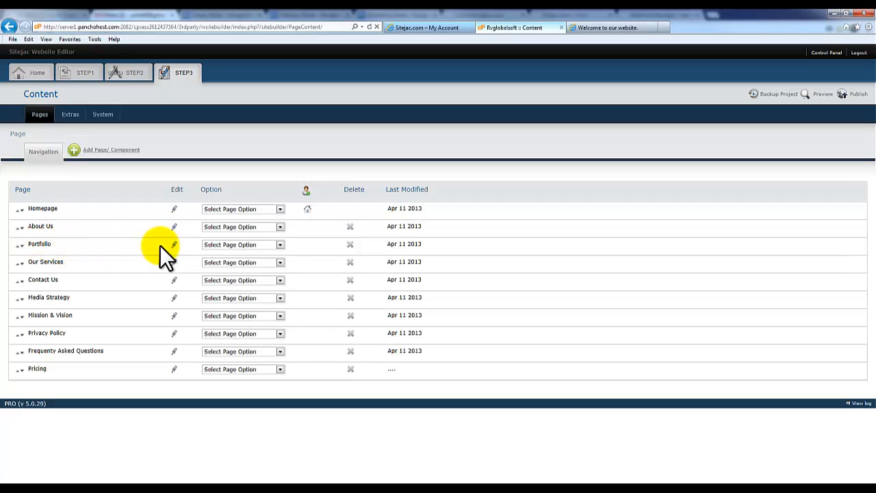
click(263, 255)
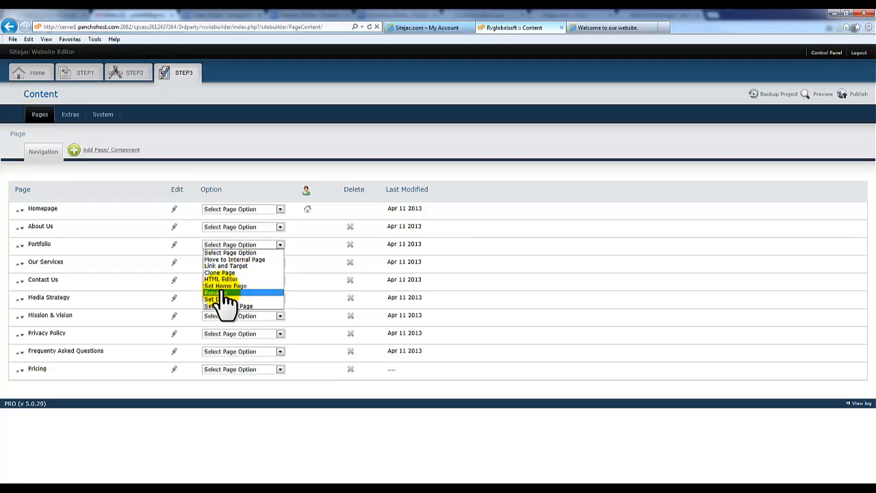
click(502, 189)
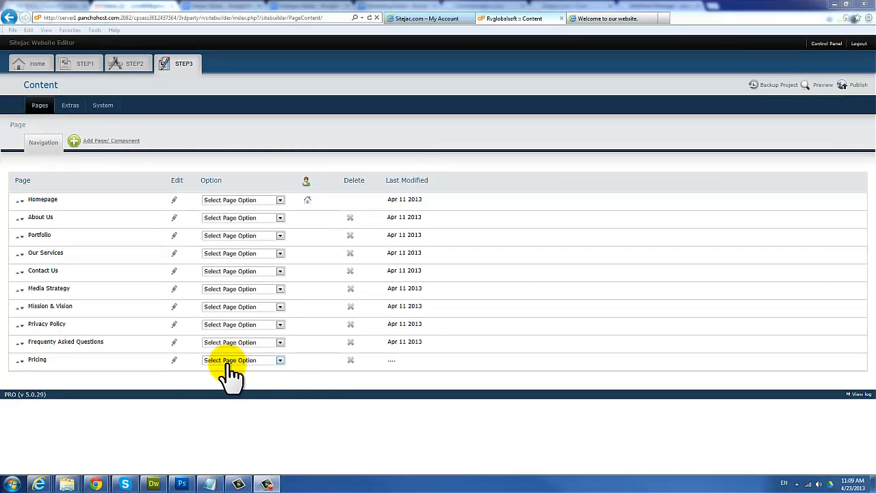
Step: Delete the Pricing page and nest Portfolio as a subpage of About Us
click(350, 362)
click(450, 279)
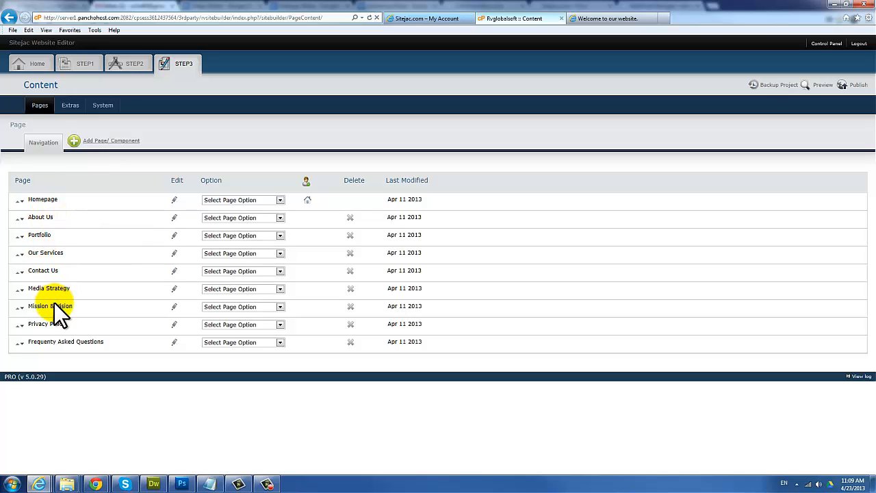
click(20, 237)
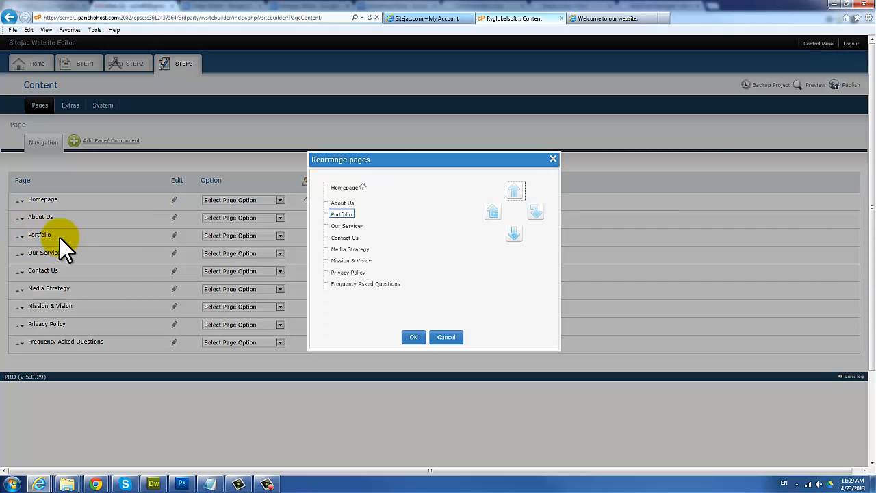
click(536, 211)
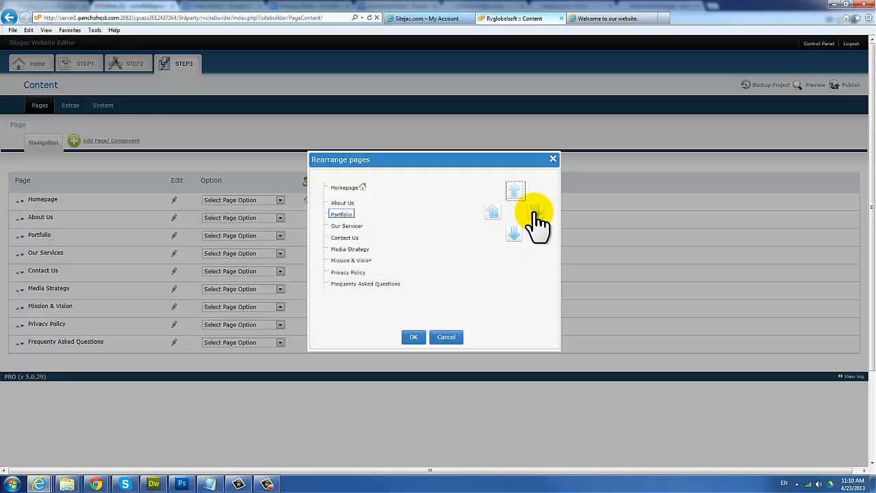
click(536, 212)
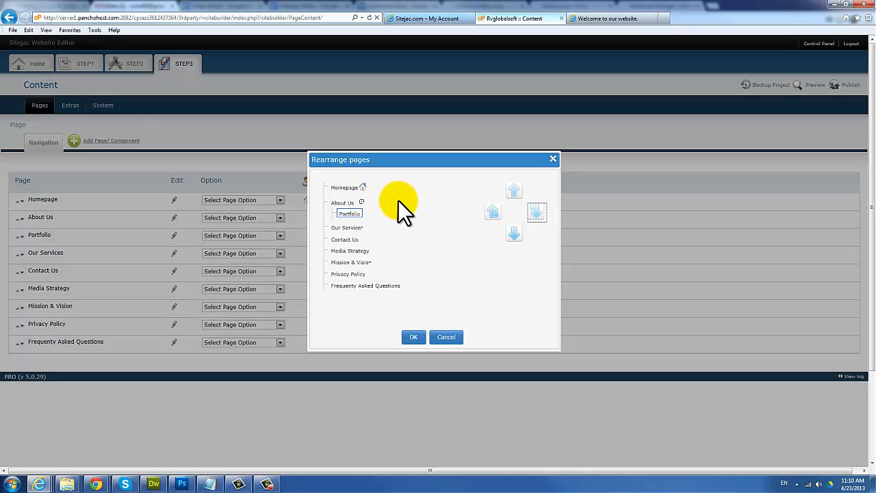
Step: Move Media Strategy just under Homepage and Privacy Policy below FAQ, then apply the order
click(349, 215)
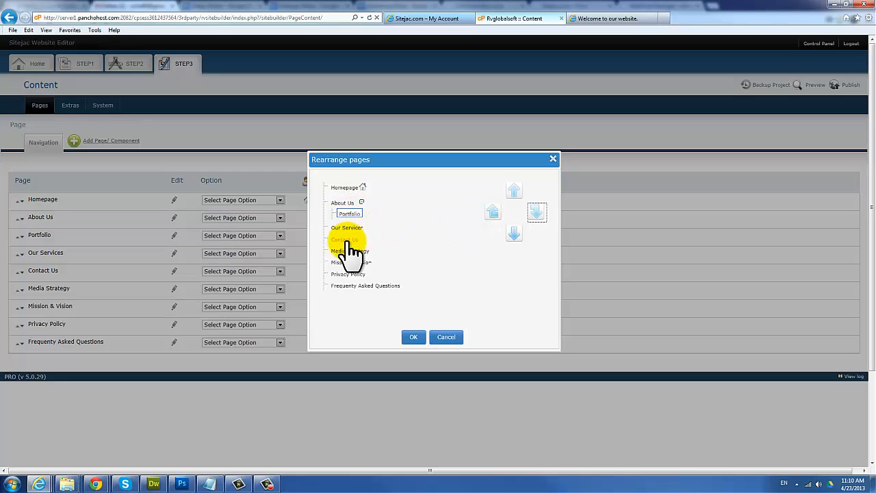
click(344, 240)
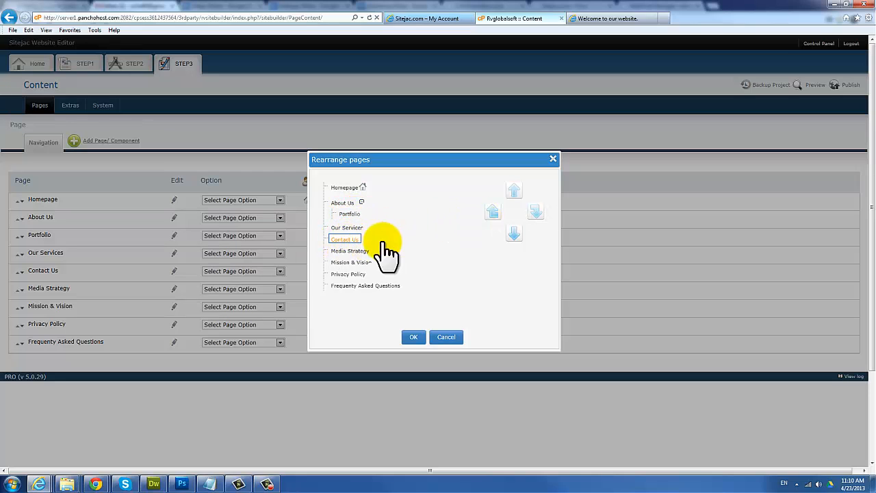
click(349, 251)
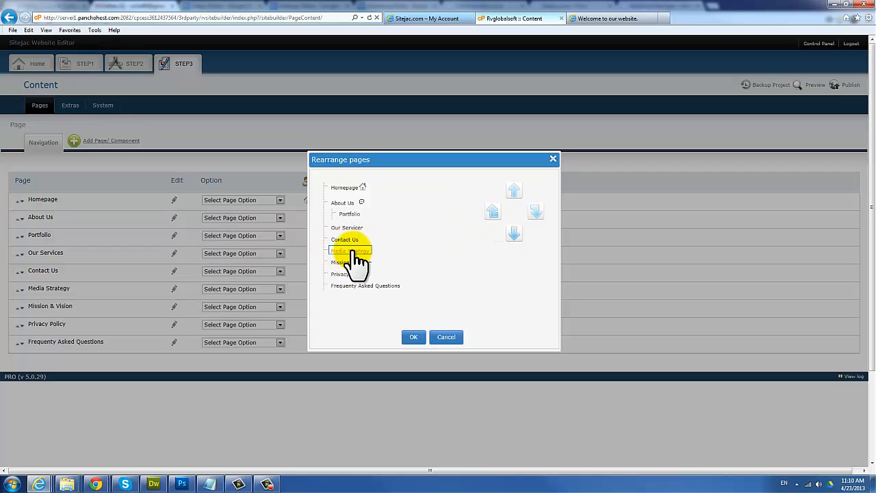
click(516, 191)
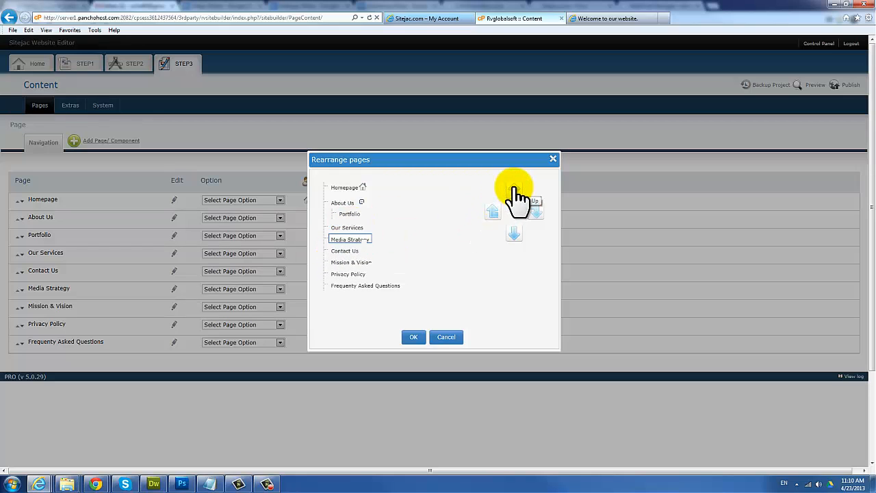
click(515, 192)
click(515, 192)
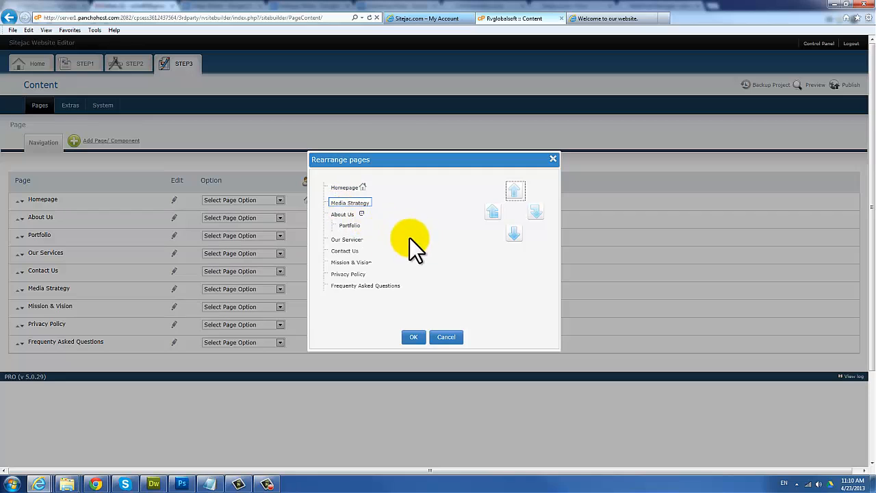
click(348, 274)
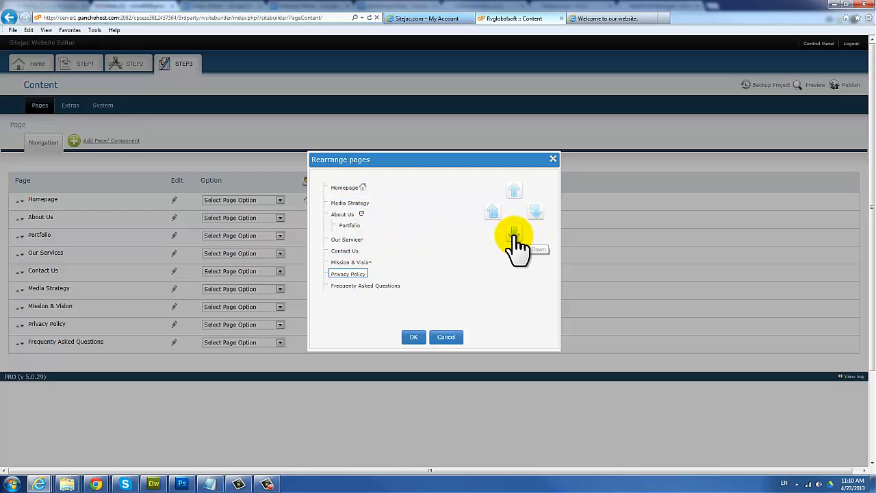
click(515, 236)
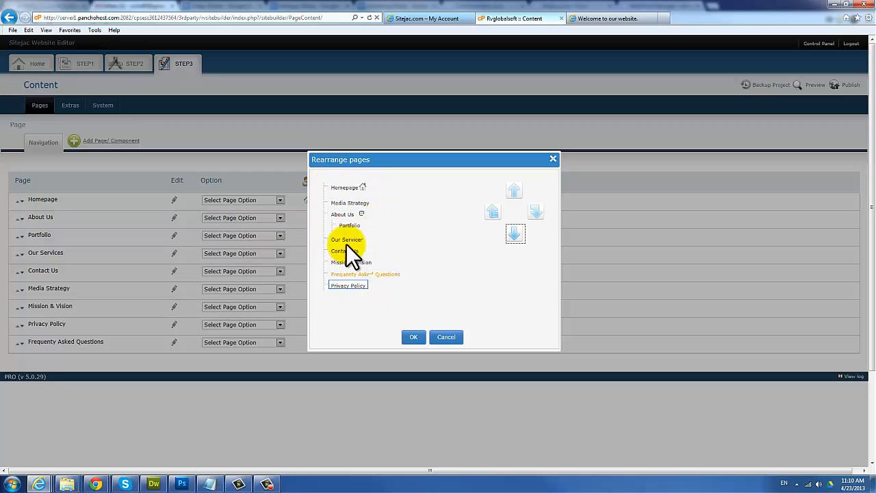
click(413, 337)
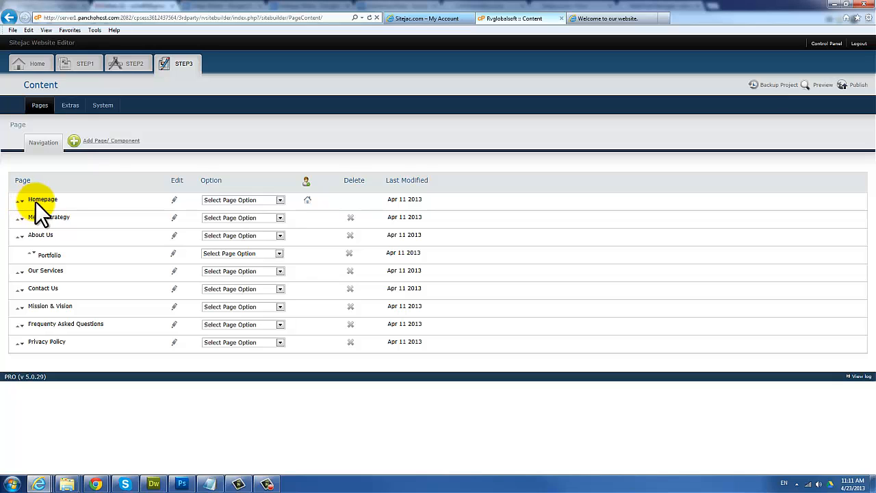
click(628, 19)
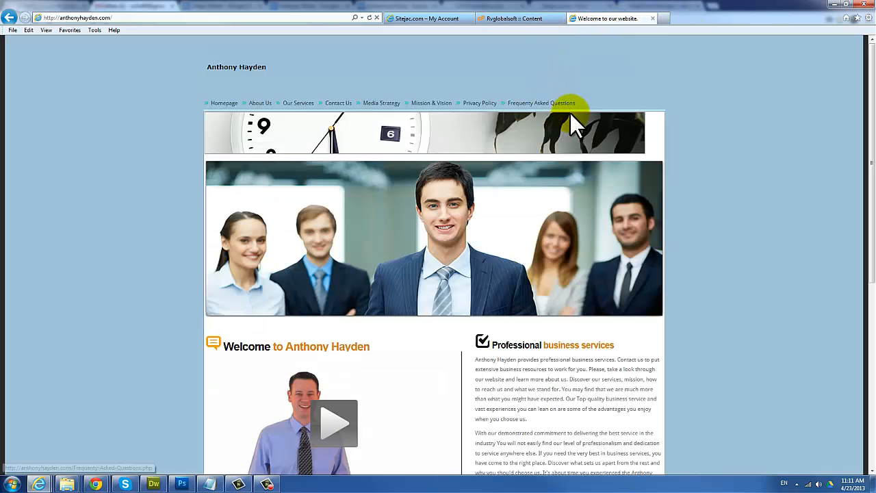
click(510, 18)
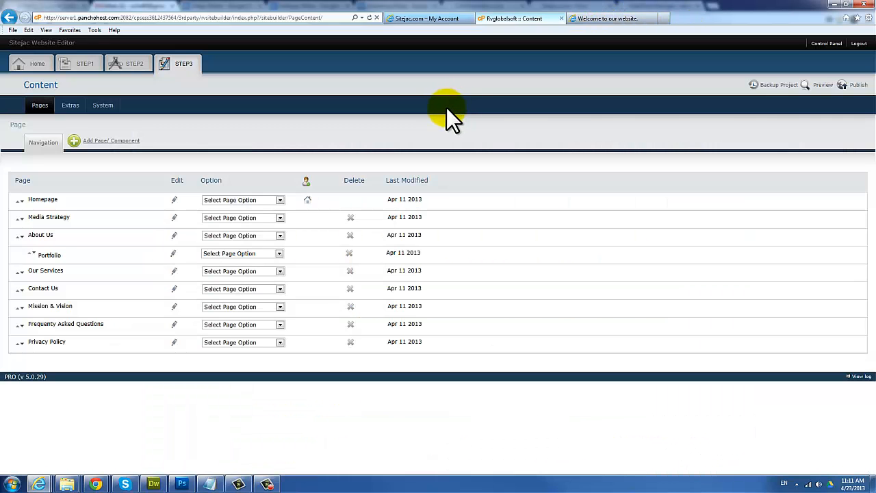
click(827, 87)
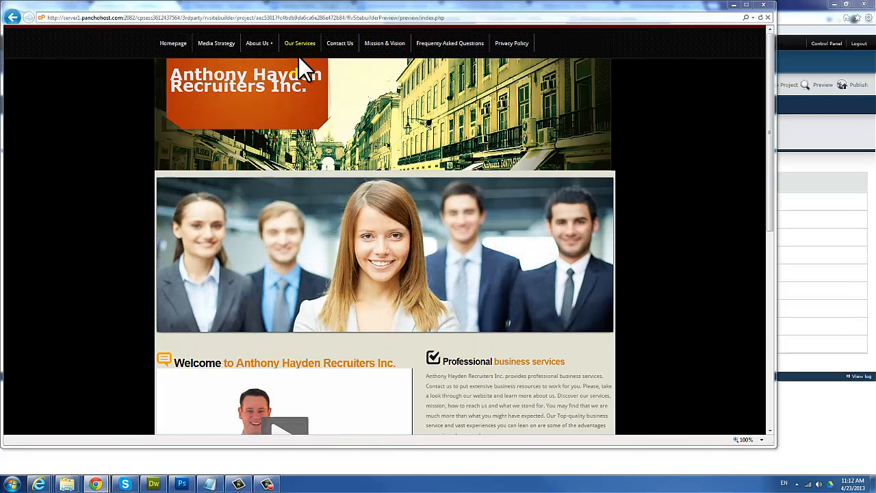
mouse_move(258, 55)
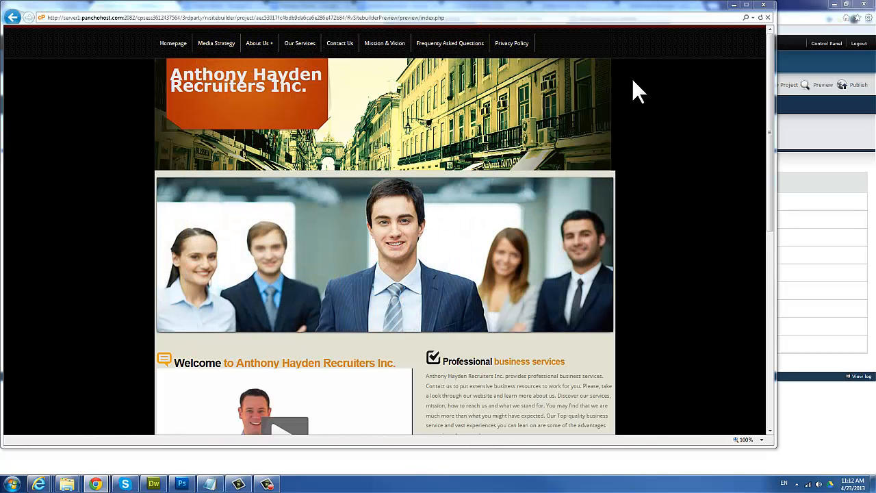
click(733, 6)
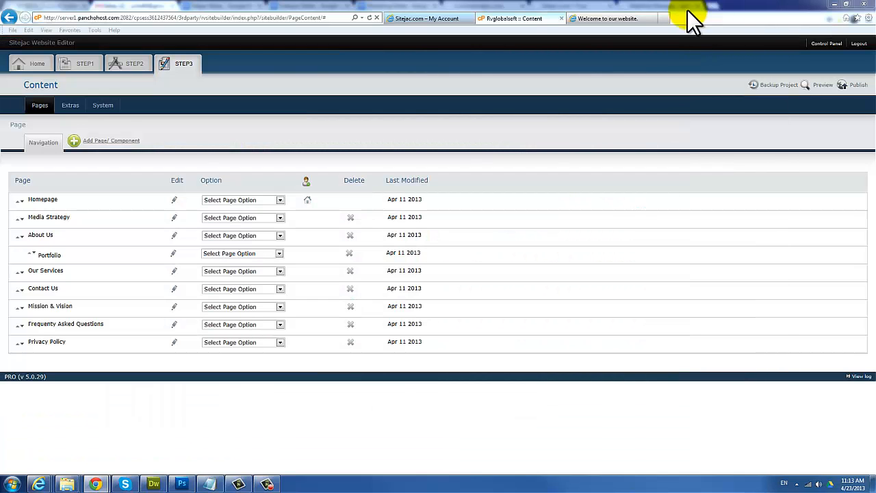
Step: Open the Homepage in the page editor, view its HTML source, and return to Design
click(174, 201)
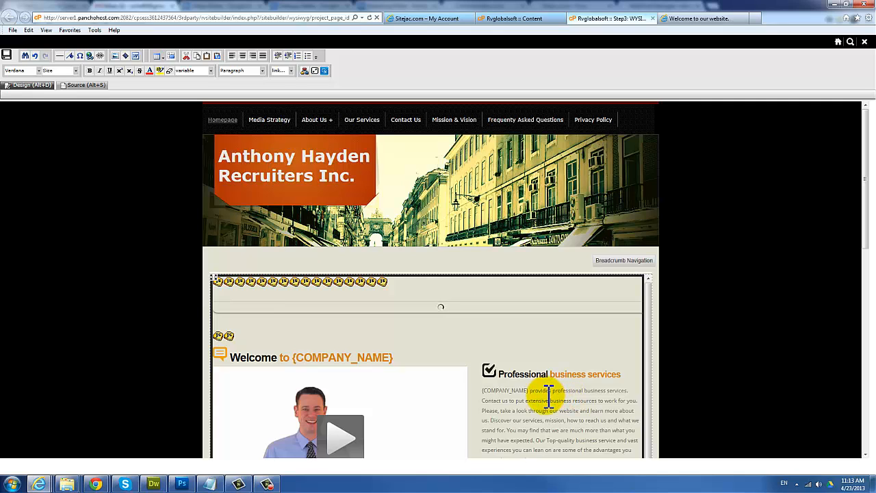
scroll(547, 403, down, 2)
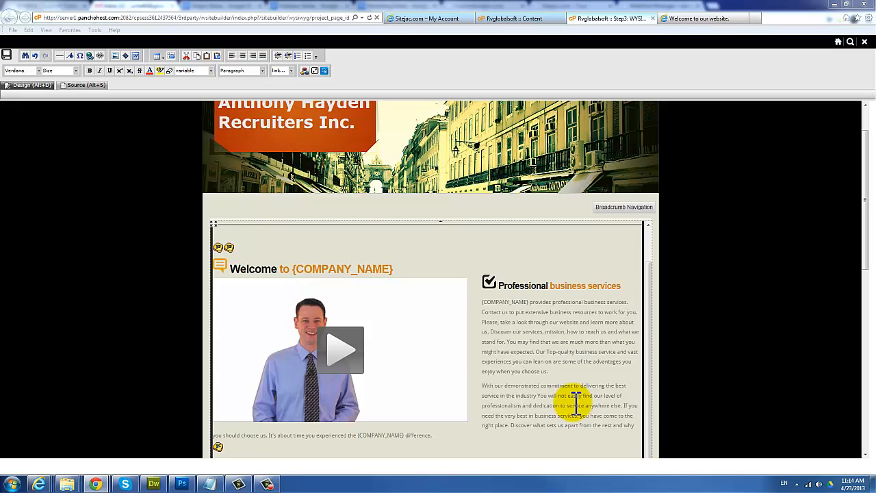
click(578, 294)
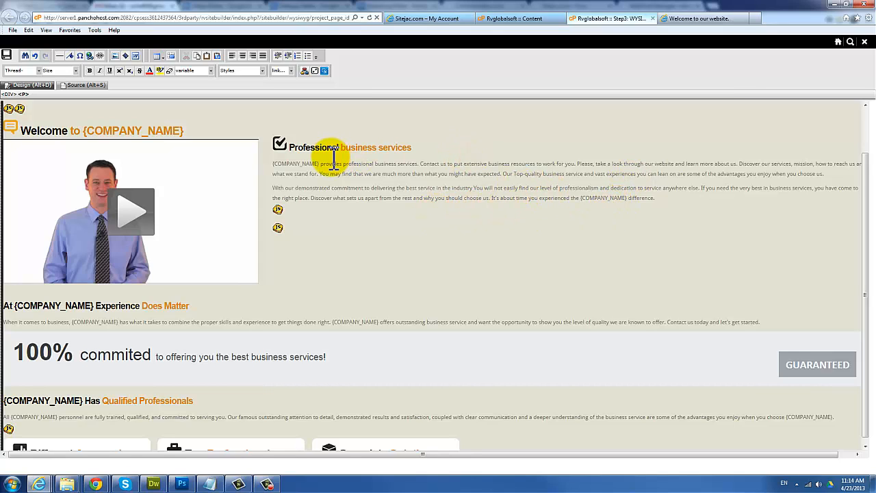
click(72, 87)
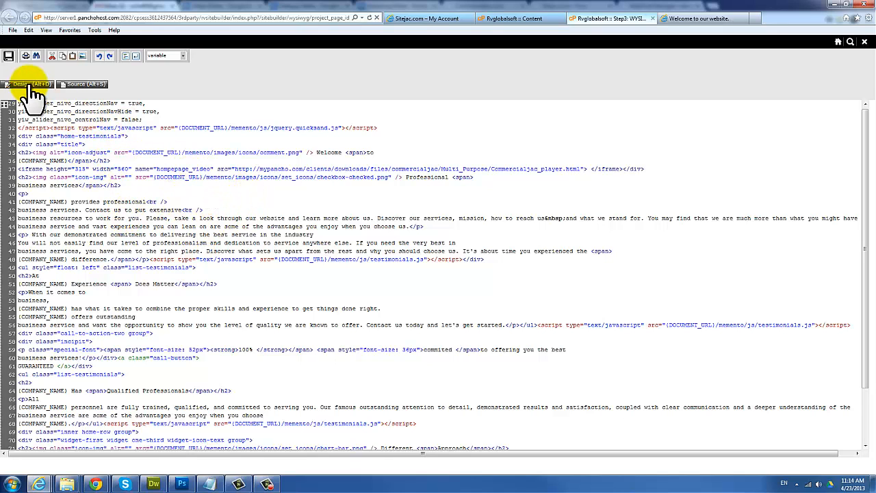
click(29, 88)
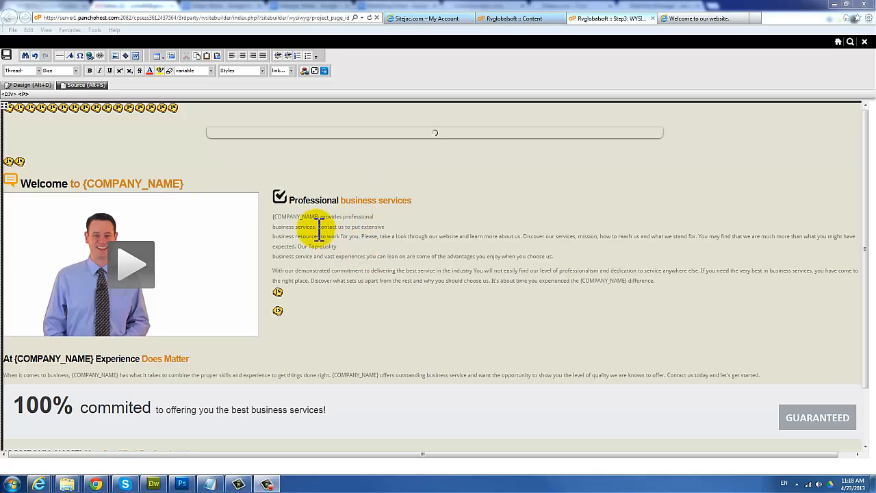
Step: Replace the {COMPANY_NAME} placeholder in the services paragraph with the pasted company name
click(322, 218)
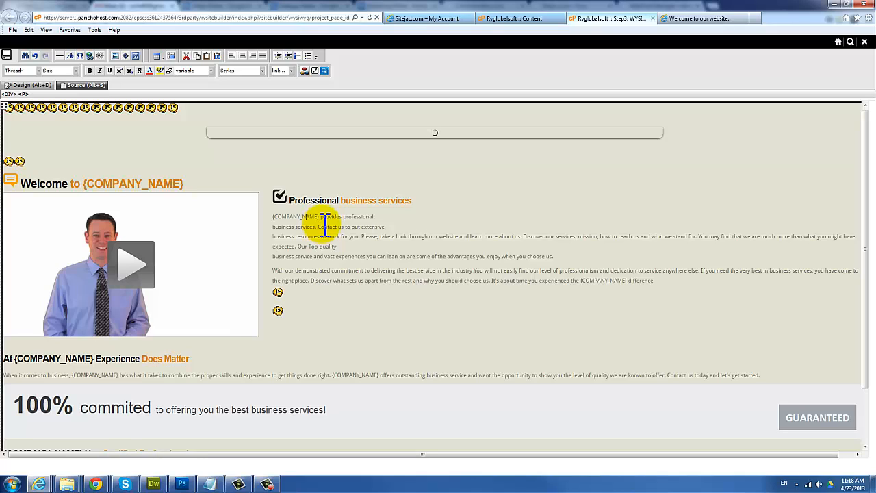
click(321, 217)
double_click(295, 218)
text(An)
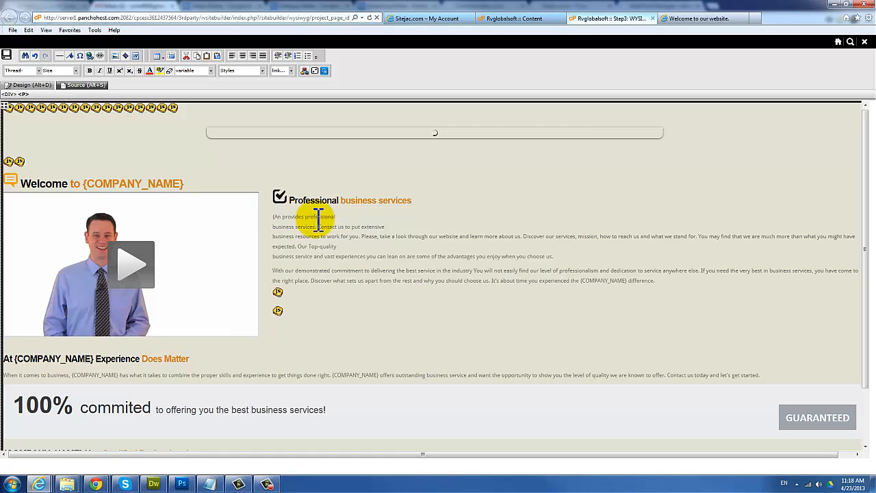
key(BackSpace)
key(BackSpace)
key(BackSpace)
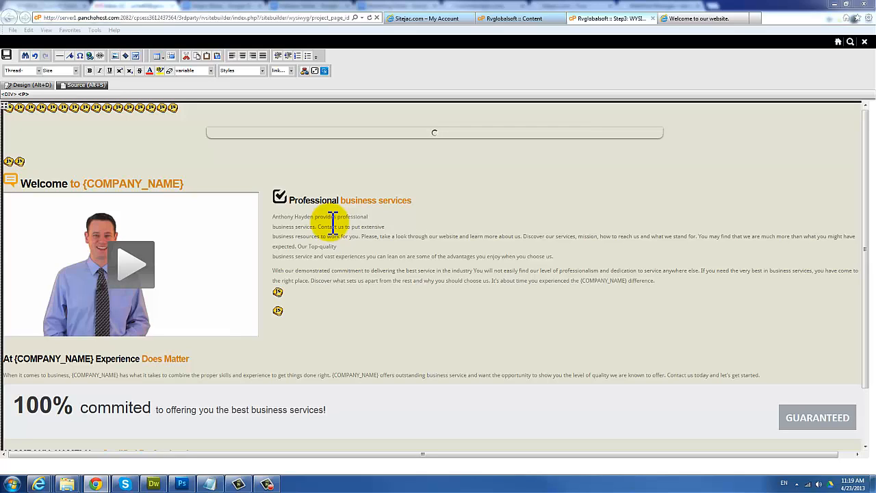
Step: Change the heading to 'Professional Recruiting business services'
click(333, 224)
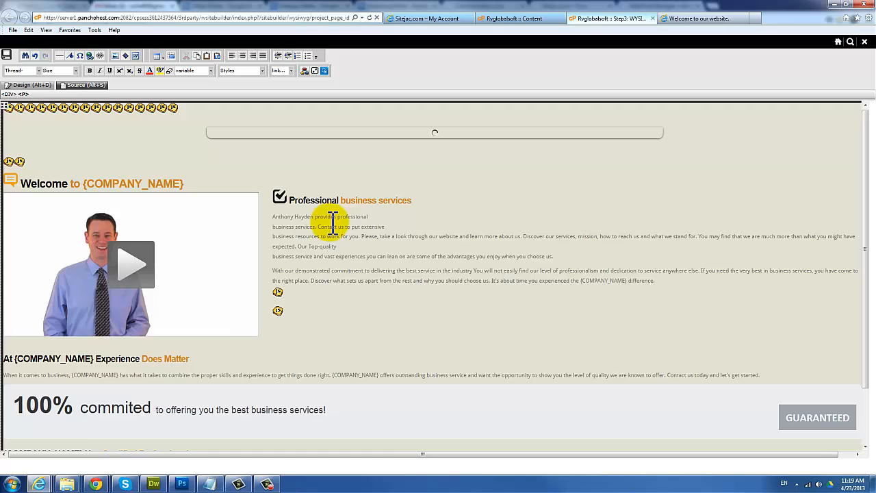
key(Up)
key(Up)
key(Up)
text(Rec )
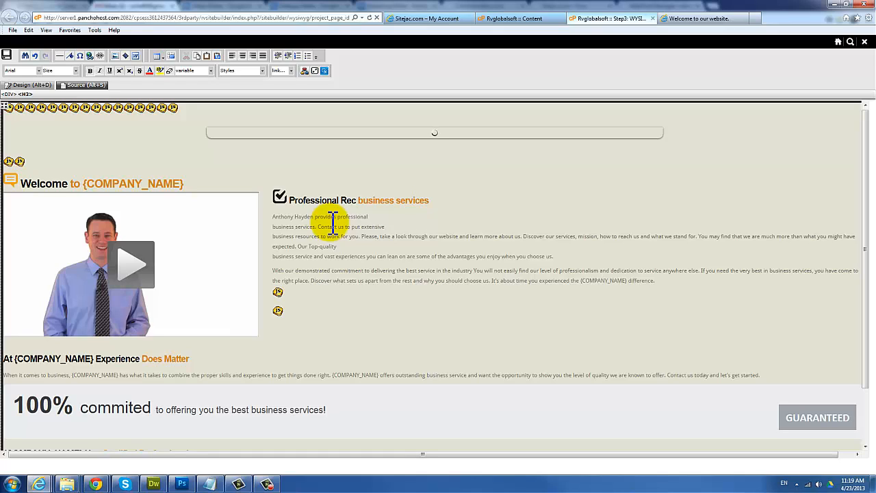
text(ruiting)
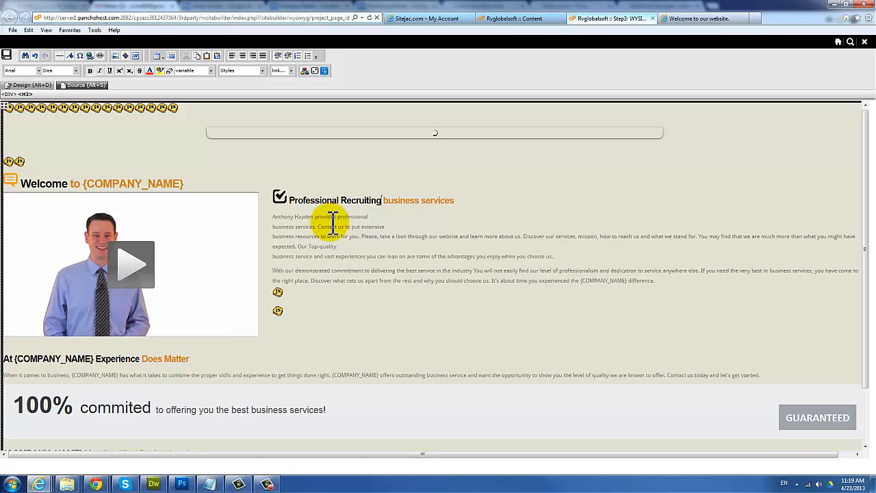
key(Down)
key(Down)
key(Down)
Step: Delete 'Our Top-quality', start the sentence with 'We', and select that sentence
scroll(332, 222, down, 2)
scroll(332, 222, up, 1)
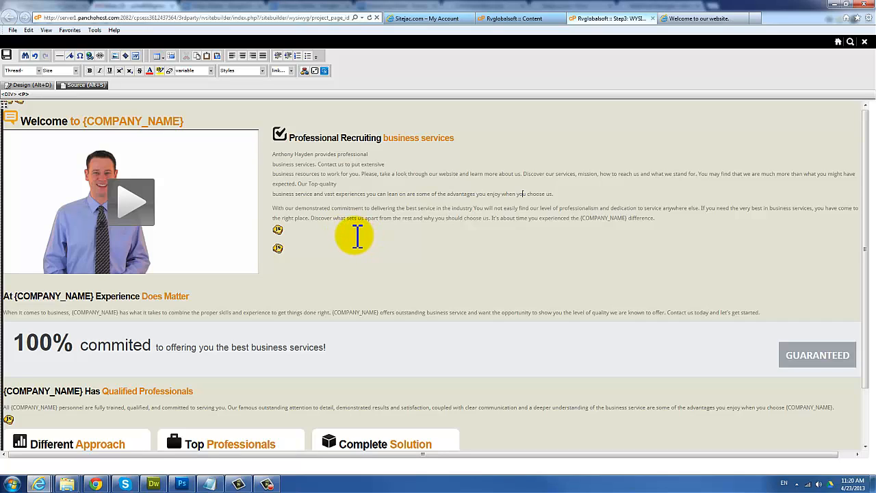
drag(337, 184, 298, 183)
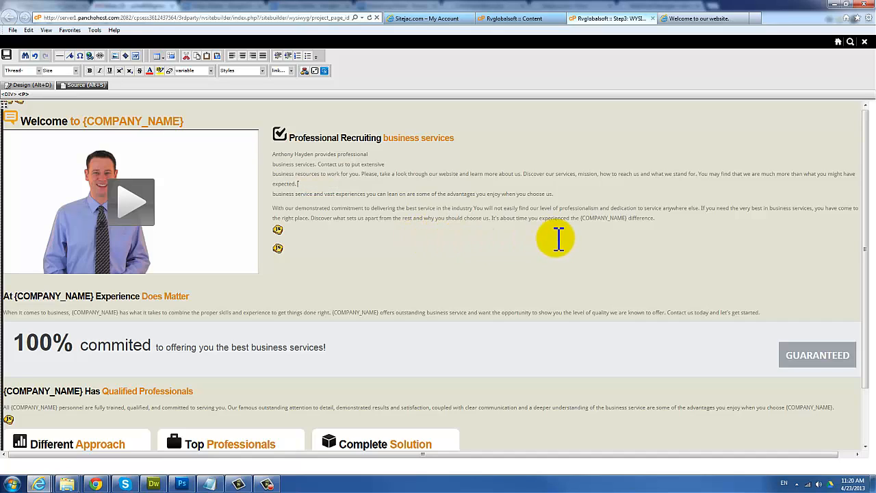
key(Delete)
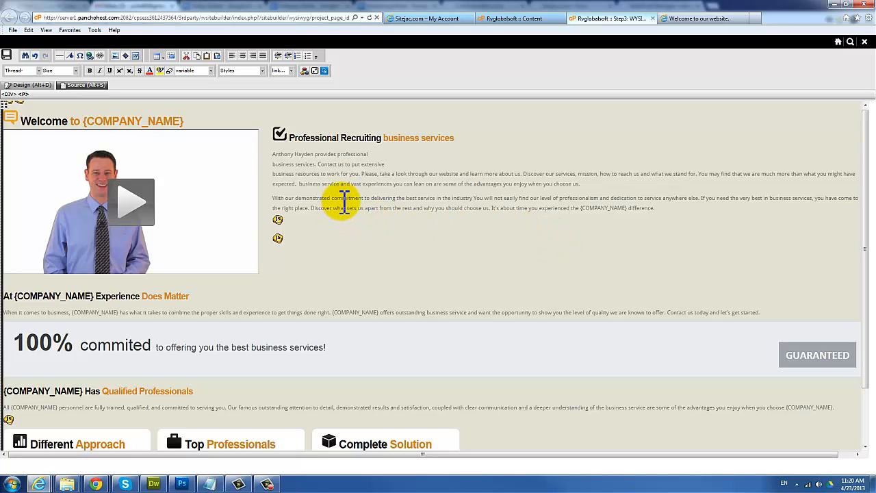
text(We)
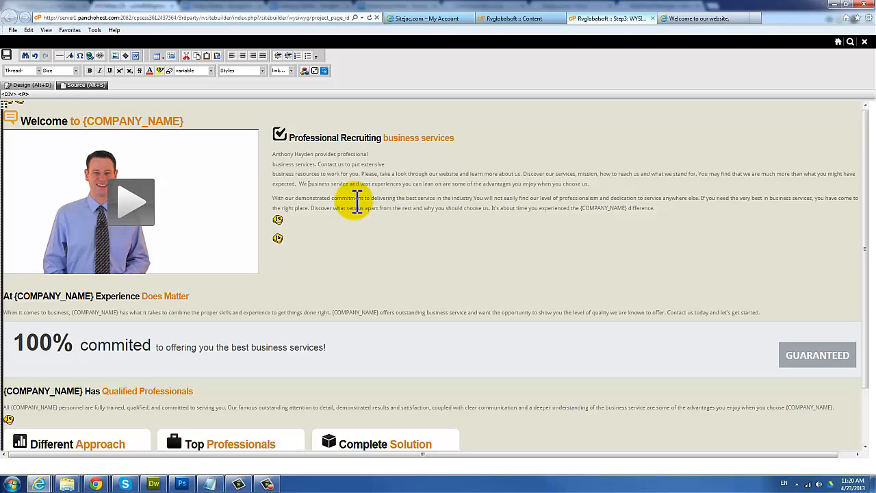
key(Up)
key(Down)
key(End)
key(ctrl+shift+Left)
key(ctrl+shift+Left)
key(ctrl+shift+Left)
key(ctrl+shift+Left)
key(ctrl+shift+Left)
key(ctrl+shift+Left)
key(ctrl+shift+Left)
key(ctrl+shift+Left)
key(ctrl+shift+Left)
key(ctrl+shift+Left)
key(ctrl+shift+Left)
key(ctrl+shift+Left)
key(ctrl+shift+Left)
key(ctrl+shift+Left)
key(ctrl+shift+Left)
key(ctrl+shift+Left)
key(ctrl+shift+Left)
key(ctrl+shift+Left)
key(ctrl+shift+Left)
key(ctrl+shift+Left)
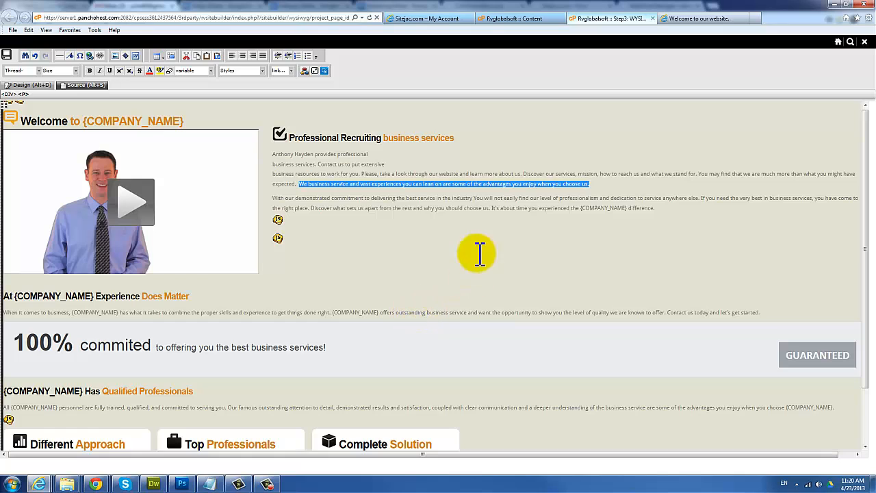
Step: Relabel the GUARANTEED button to 'TRY US'
scroll(472, 195, down, 2)
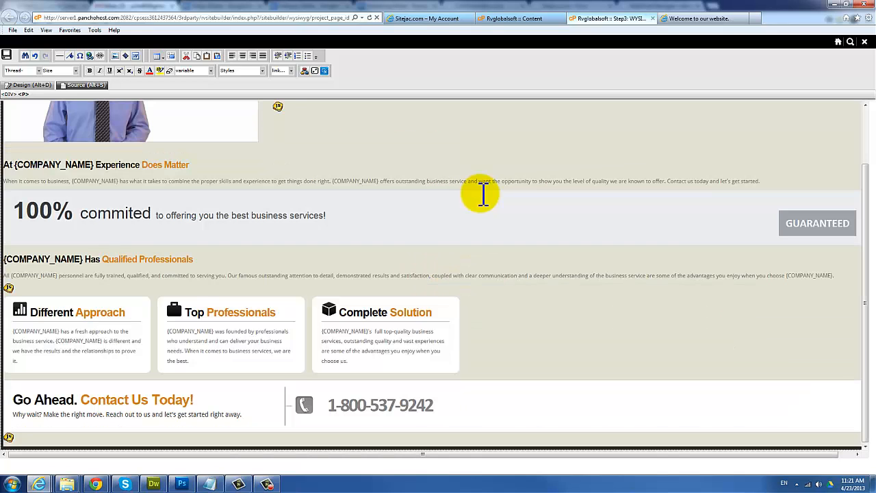
click(506, 195)
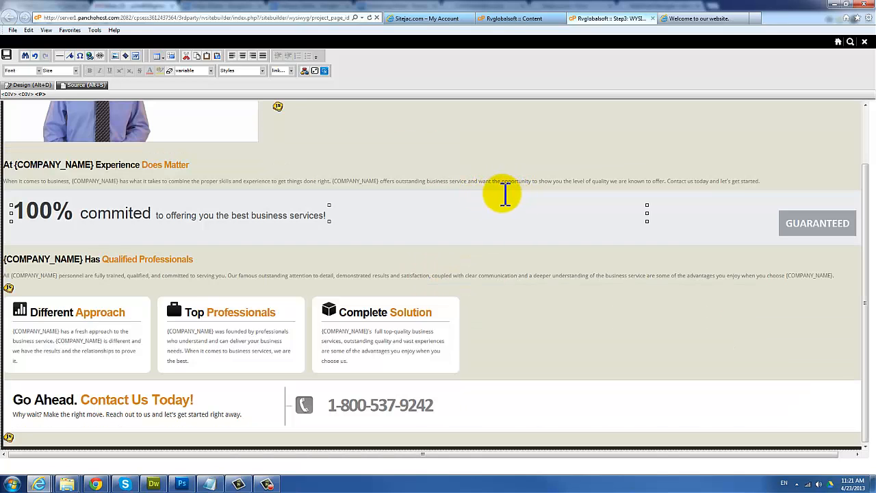
click(526, 195)
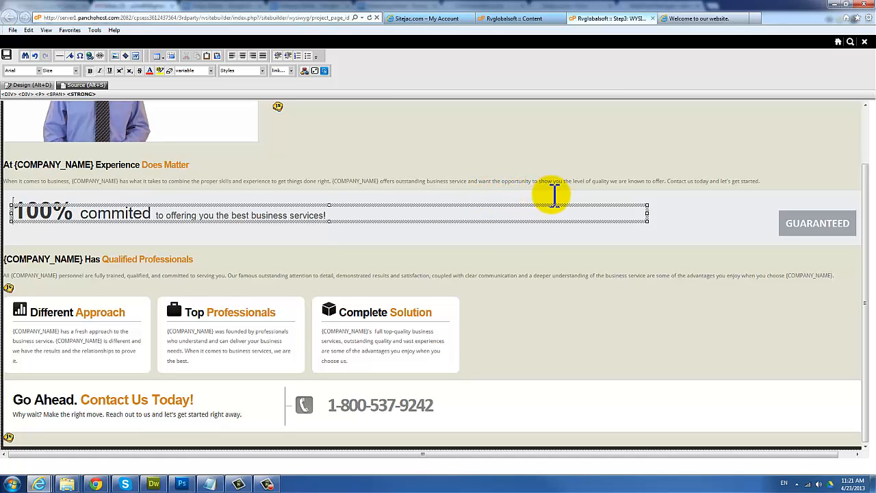
click(554, 195)
click(556, 196)
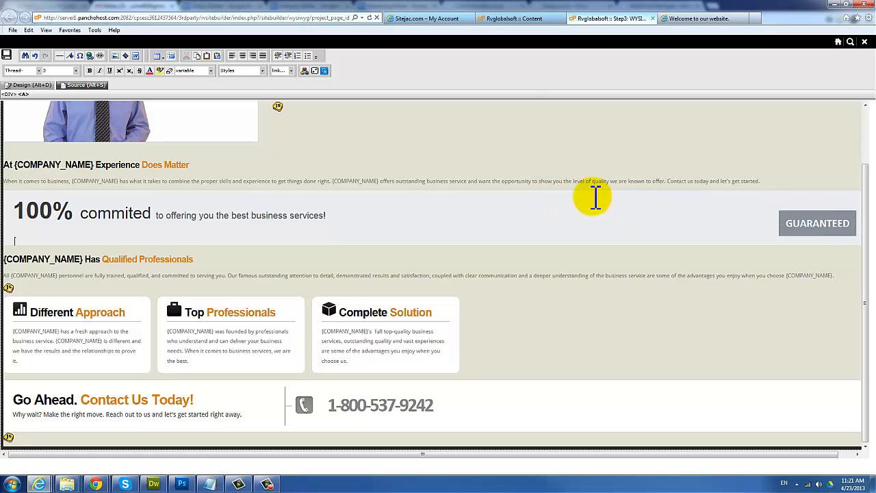
click(301, 183)
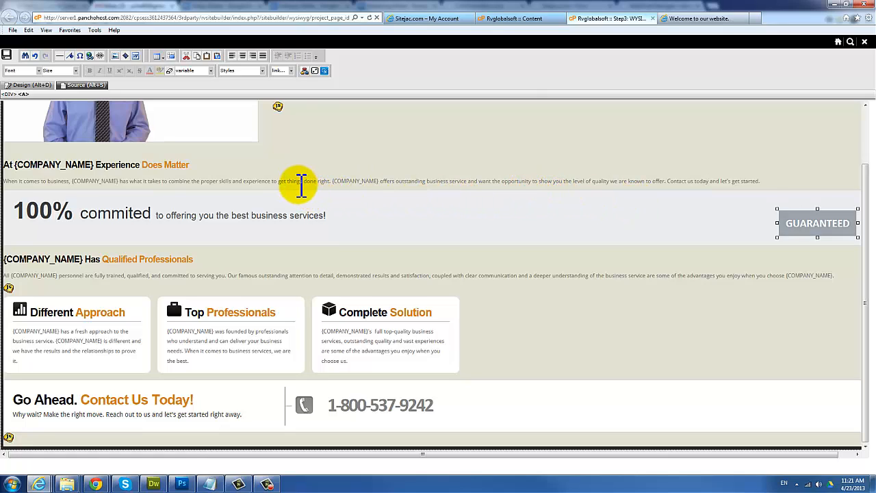
click(339, 183)
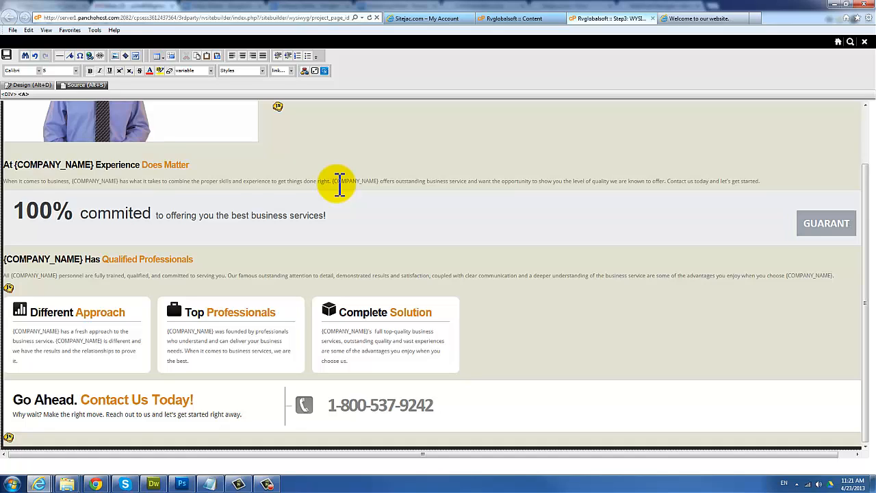
key(BackSpace)
key(BackSpace)
key(BackSpace)
key(BackSpace)
key(BackSpace)
key(BackSpace)
key(BackSpace)
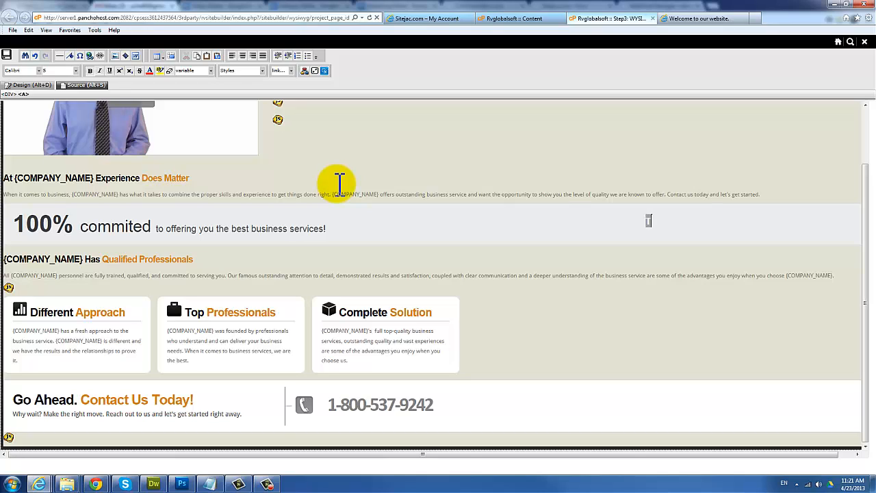
text(TTRY US)
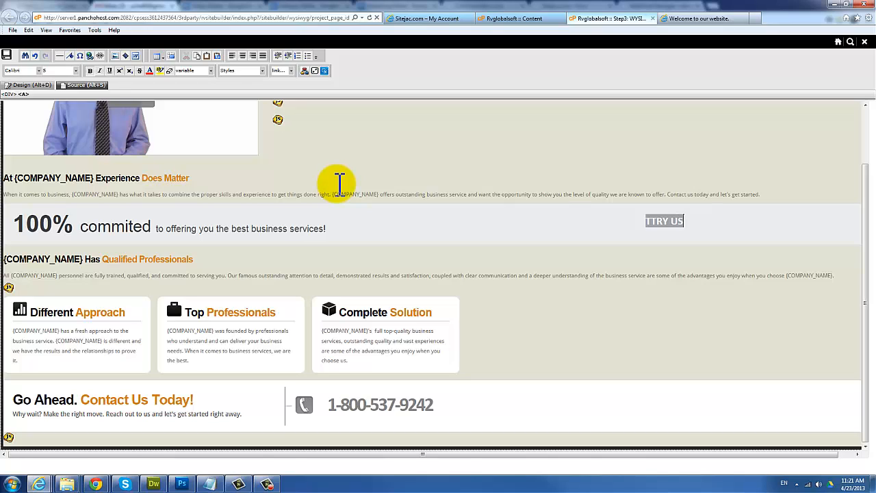
key(Left)
key(Left)
key(Left)
key(Left)
key(Left)
key(BackSpace)
click(339, 183)
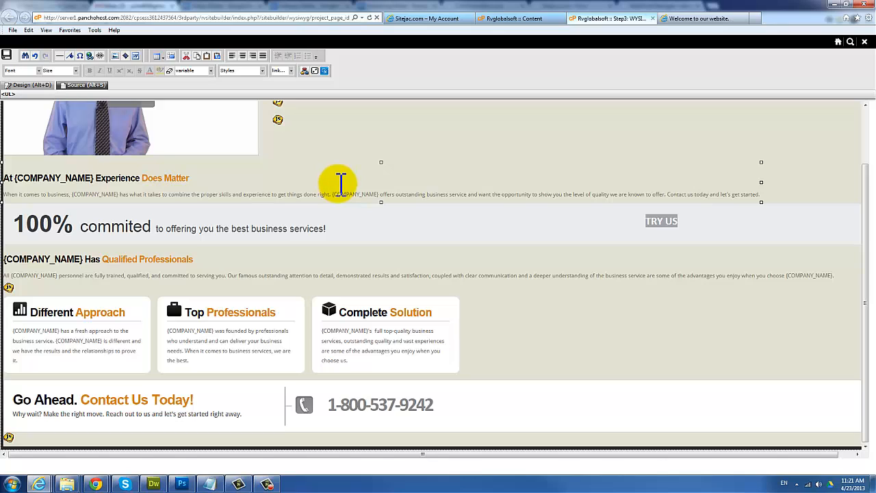
click(233, 160)
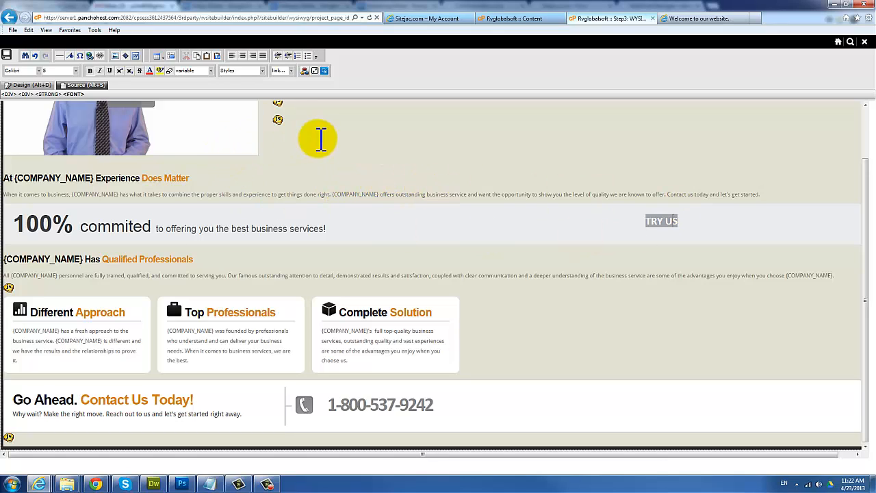
click(336, 182)
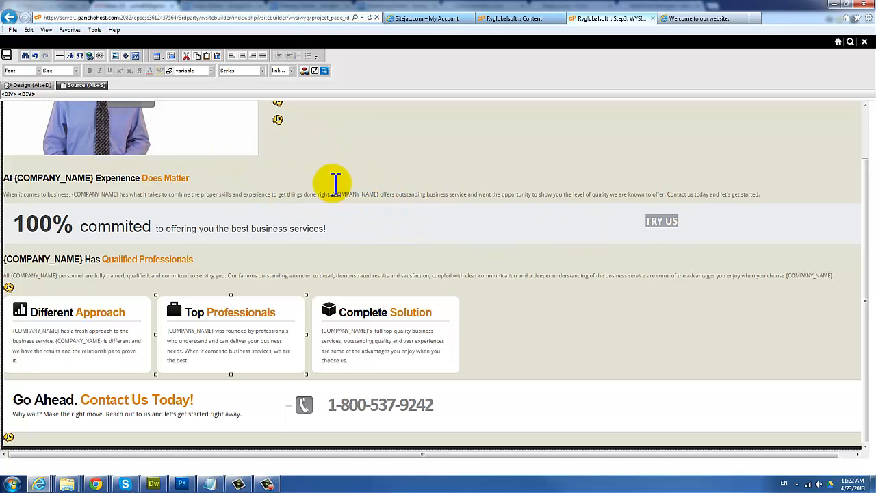
click(387, 404)
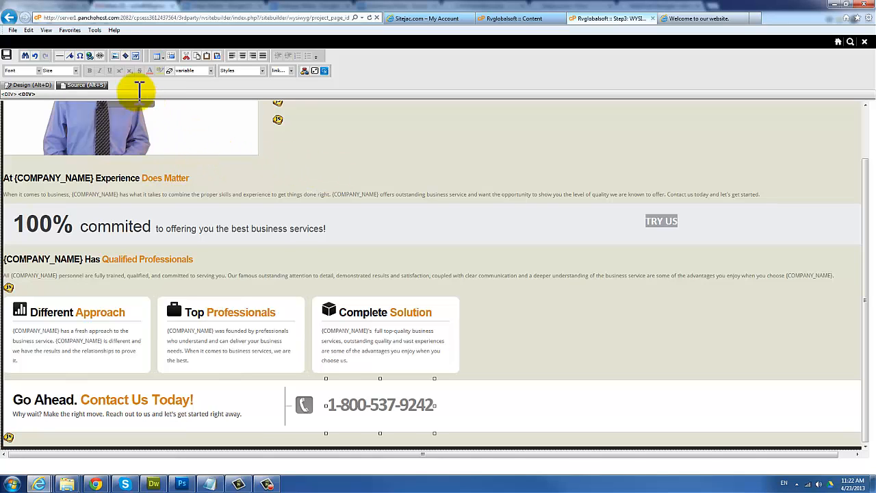
click(387, 405)
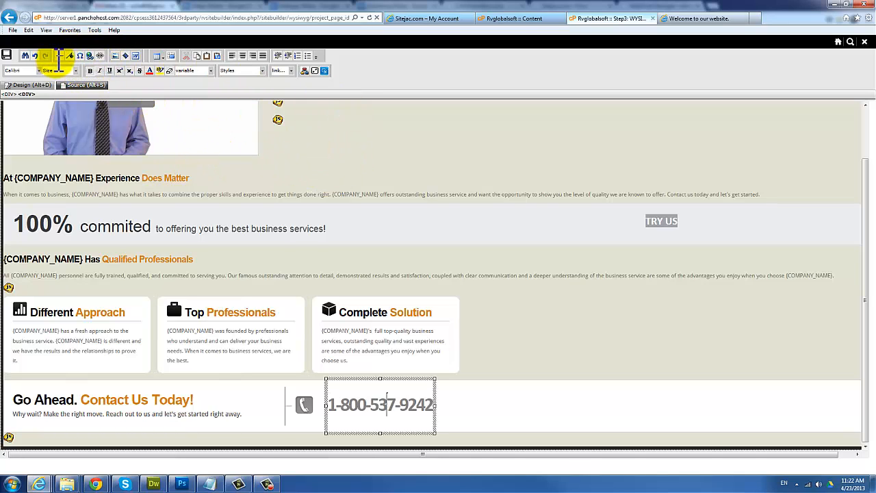
key(BackSpace)
text(545)
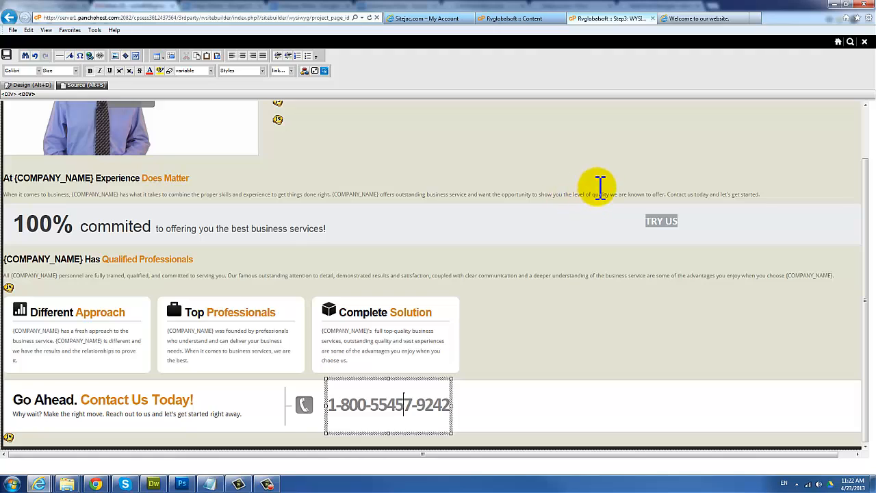
key(Delete)
key(Delete)
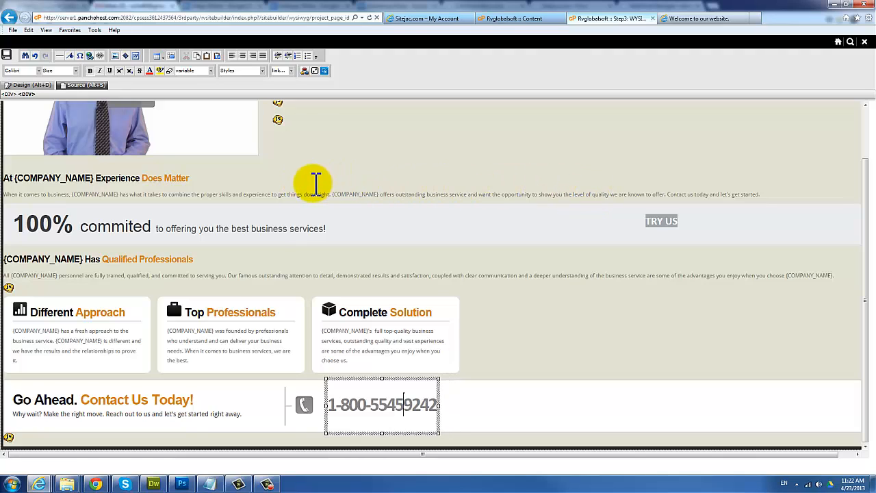
key(BackSpace)
text(-)
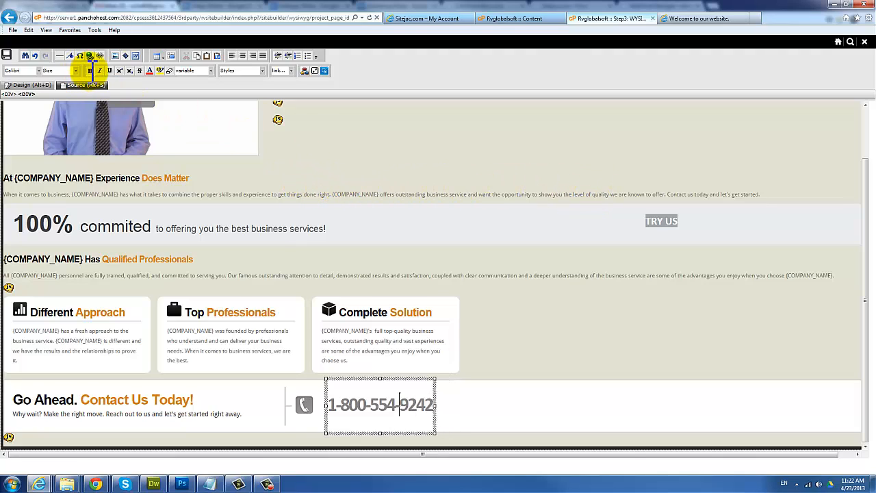
click(95, 67)
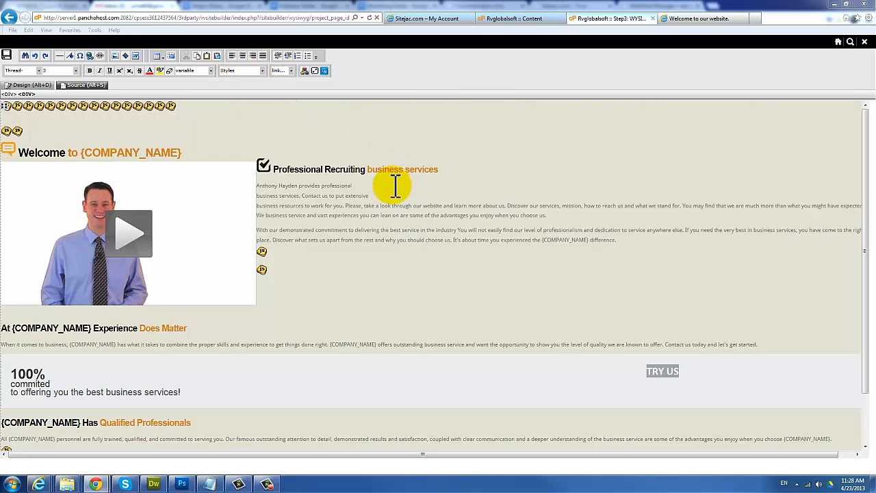
Step: Remove the Welcome heading and its video, then place the cursor at the top of the content
click(368, 186)
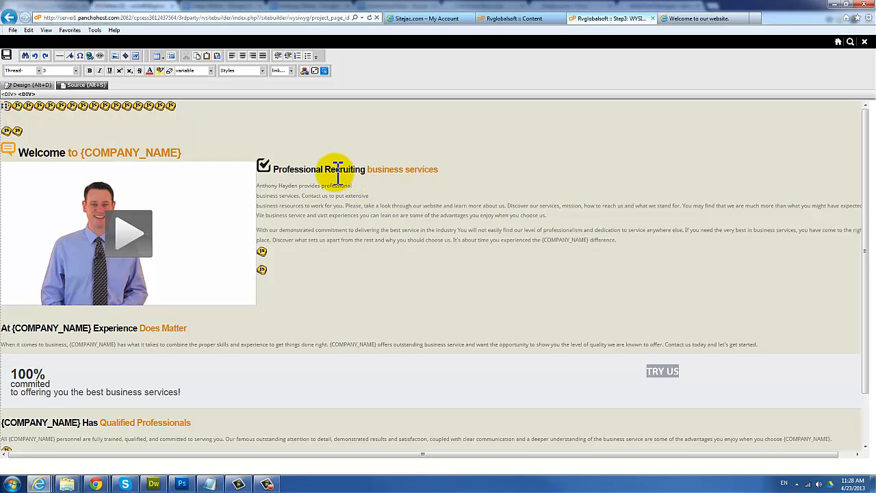
key(ctrl+z)
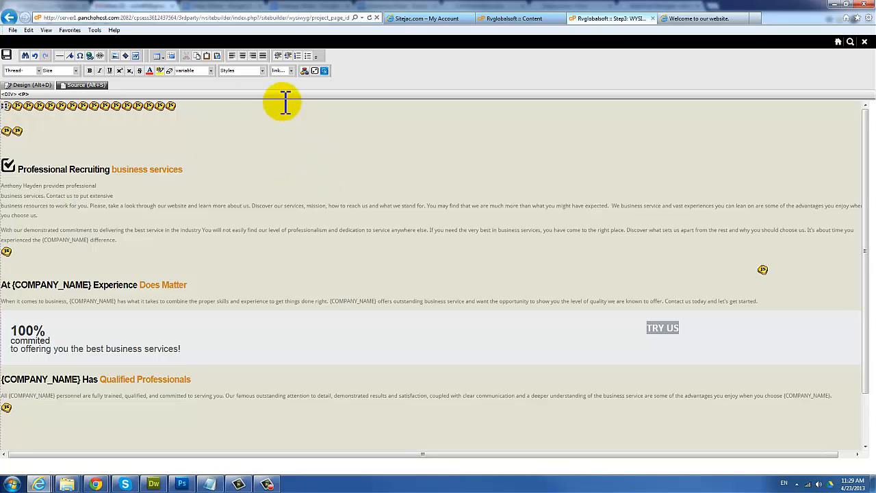
click(399, 171)
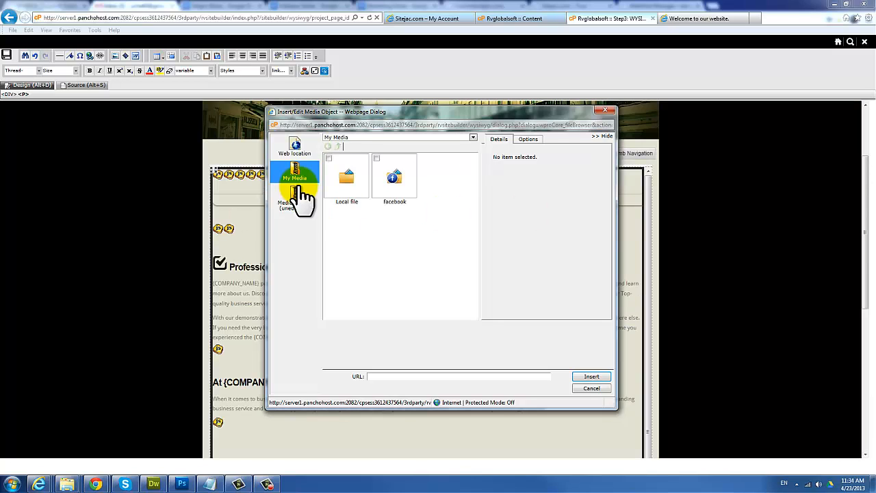
Step: Set the media object to a web-location You Tube Video with width 640
click(297, 151)
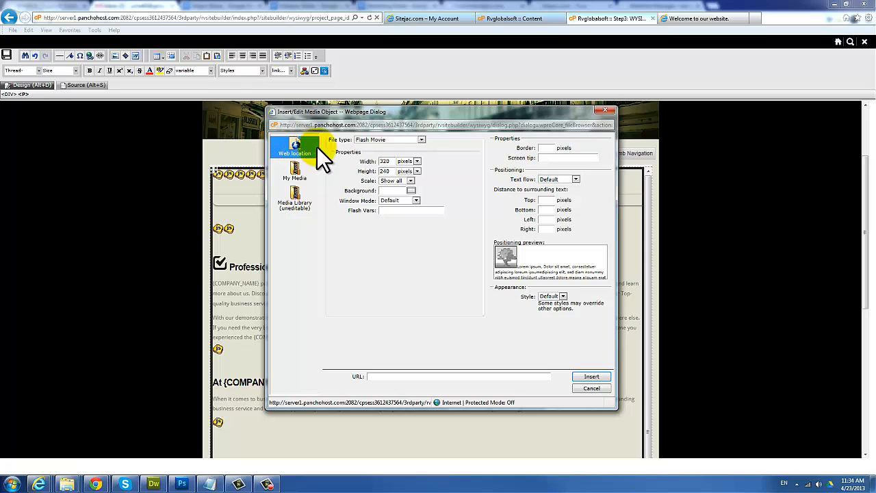
click(395, 139)
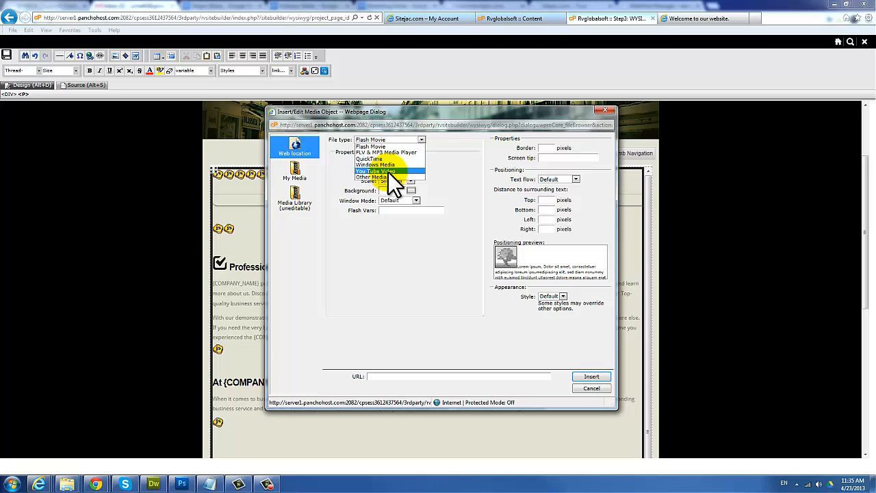
click(388, 171)
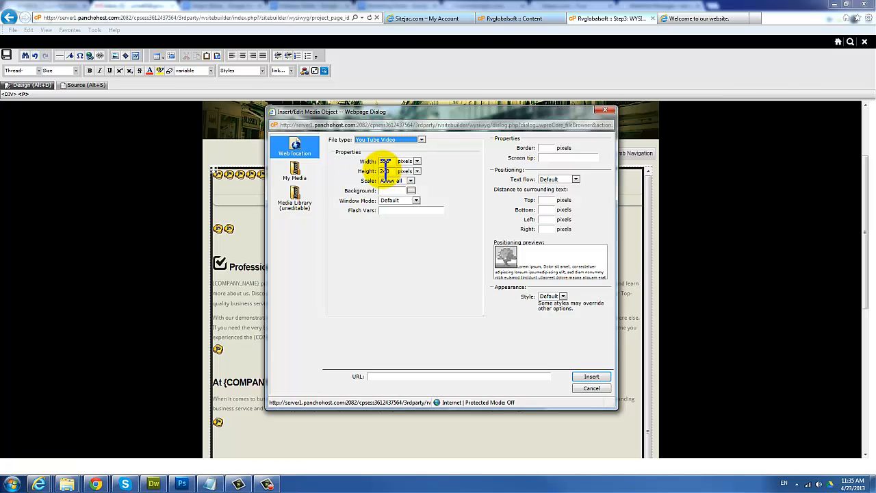
drag(395, 160, 385, 160)
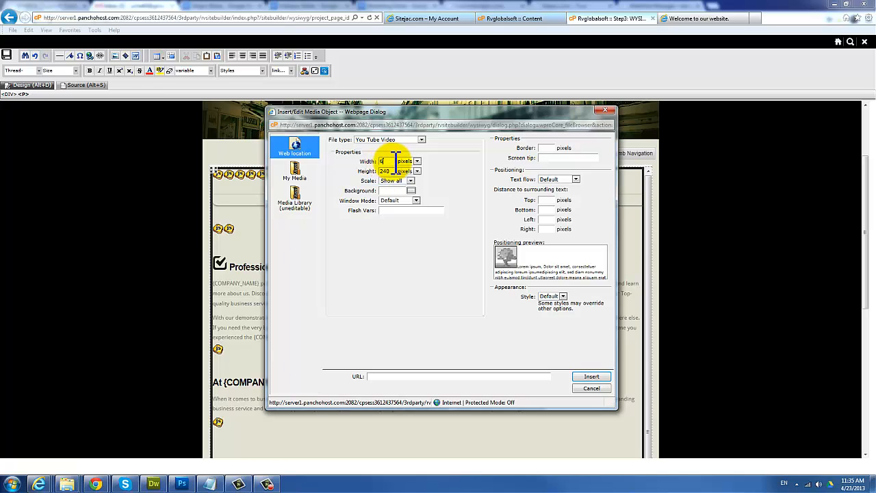
text(640)
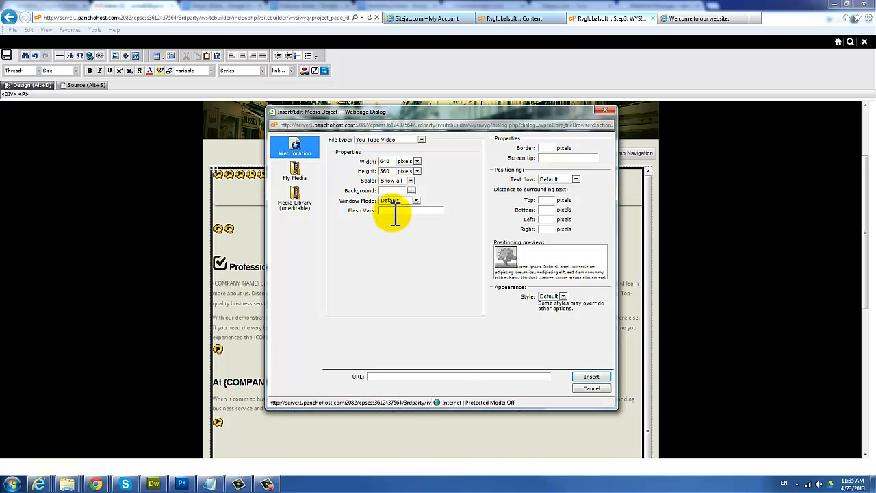
Step: Copy the share link of the 'Before and After Mypancho.com' YouTube video
key(alt+Tab)
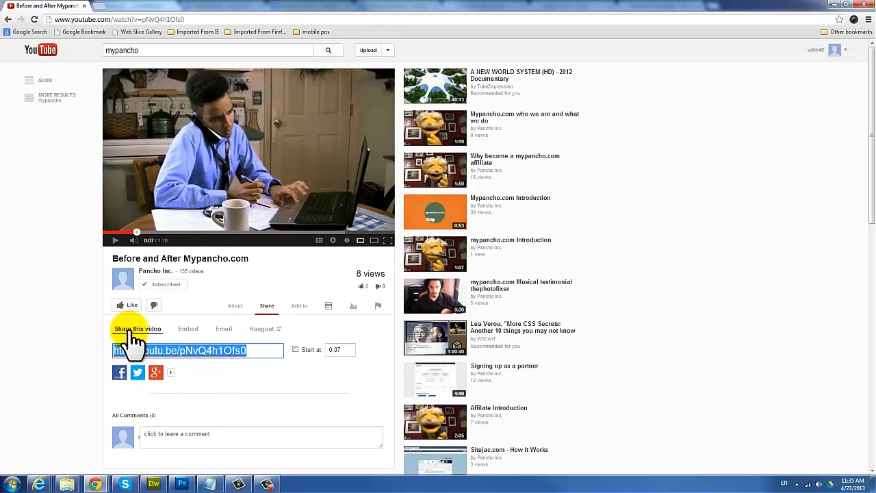
right_click(213, 347)
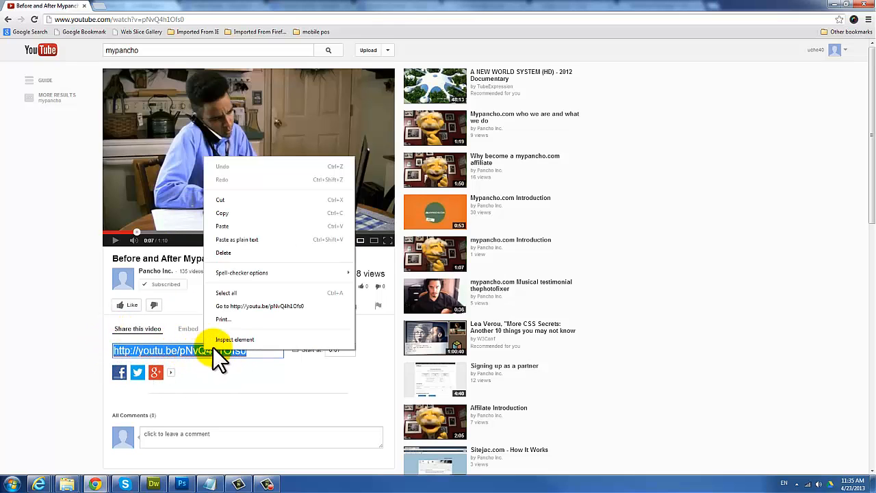
click(232, 213)
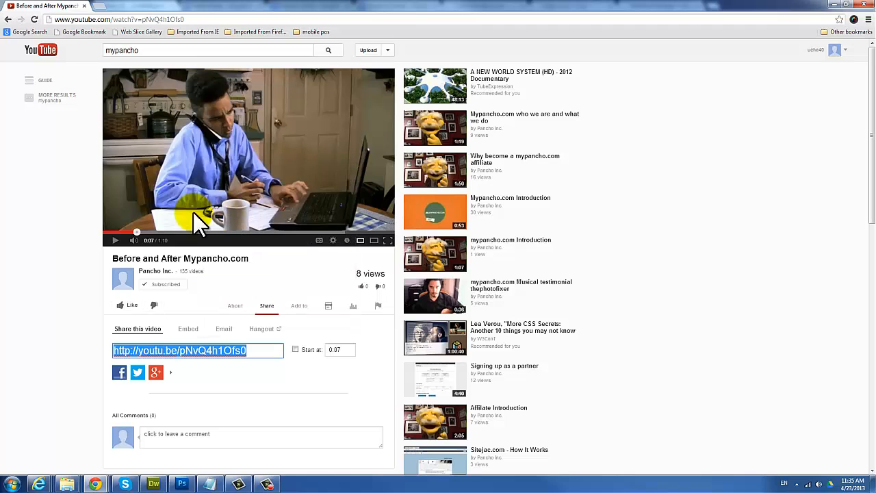
Step: Paste the YouTube share link into the media dialog's URL field
click(834, 5)
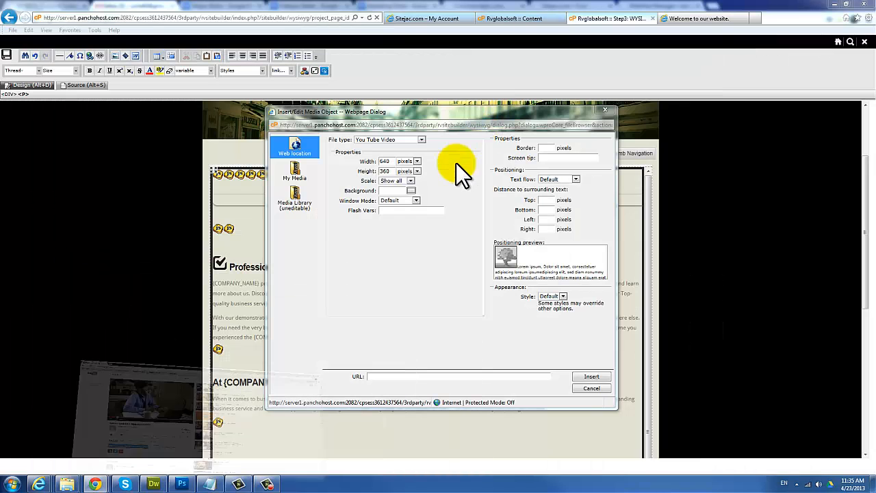
click(390, 211)
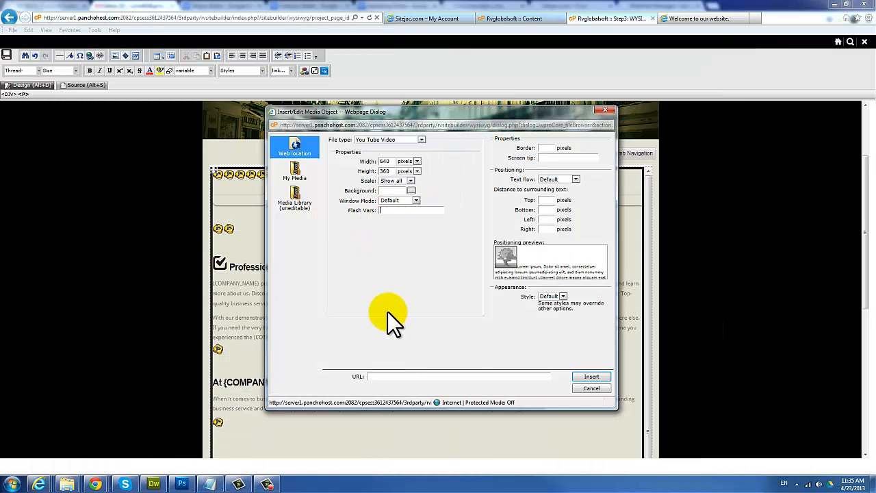
right_click(381, 377)
click(409, 418)
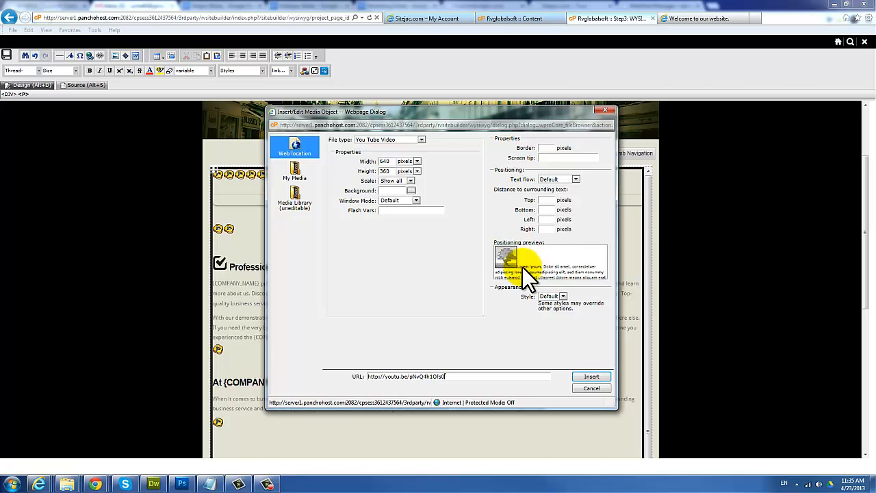
Step: Set the video's text flow to Float left with 5 in the Right field
click(556, 183)
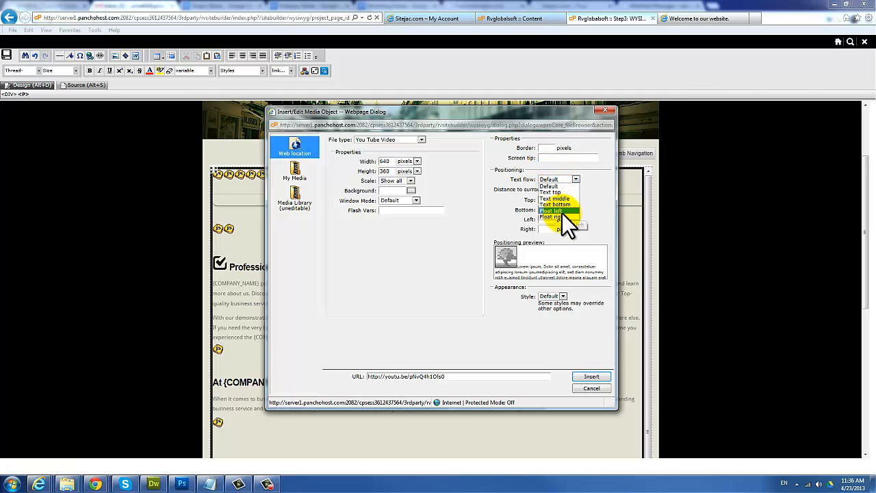
click(560, 211)
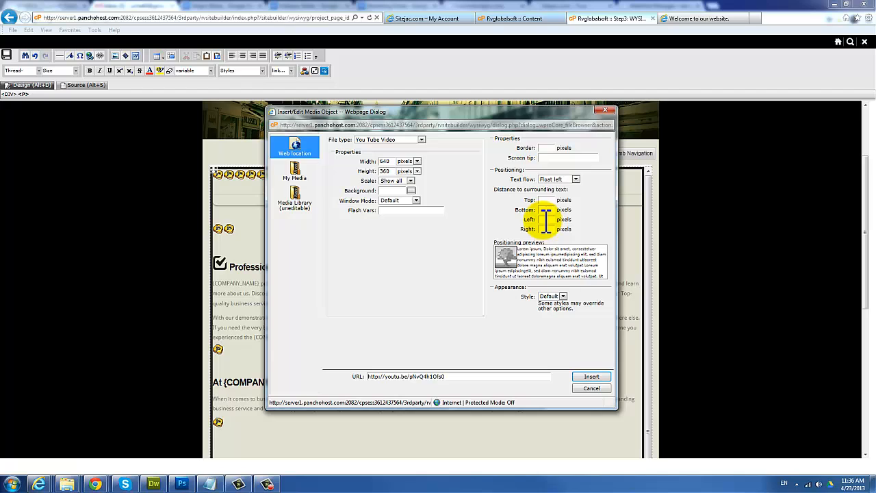
click(547, 230)
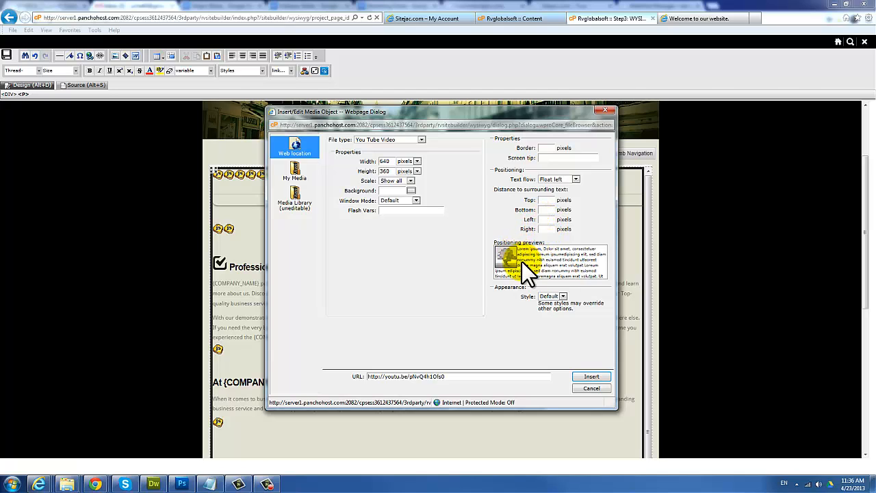
Step: Insert the left-floated YouTube video into the page
click(588, 377)
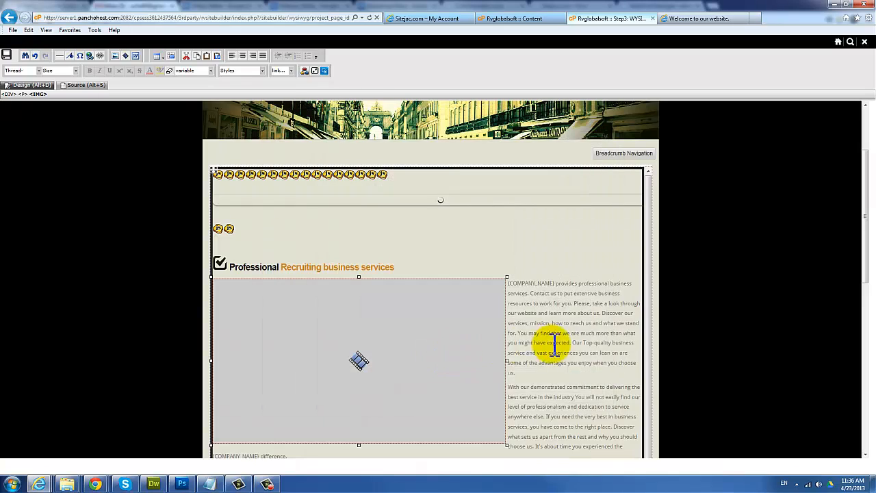
scroll(566, 337, down, 3)
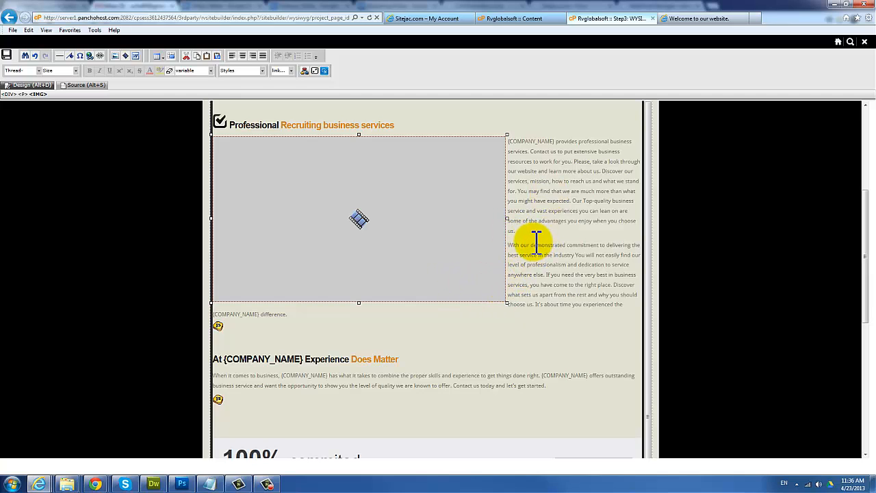
scroll(532, 243, up, 2)
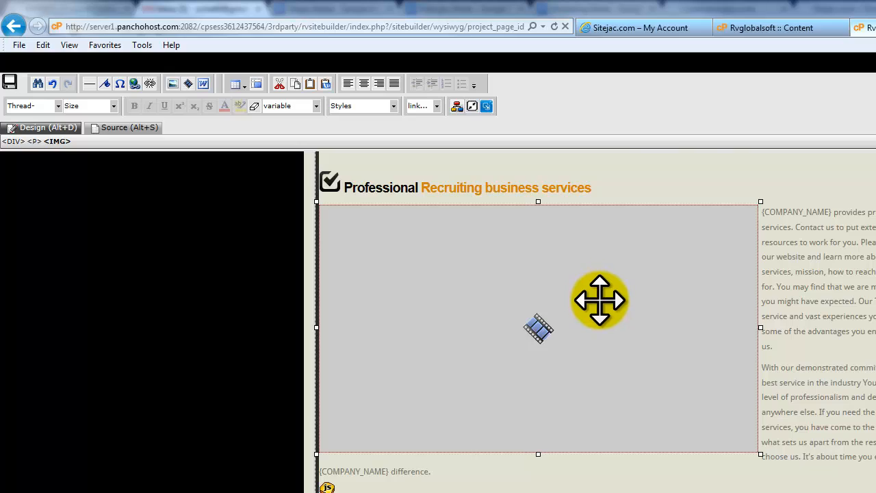
Step: Delete the inserted video placeholder and select the word Discover
key(Delete)
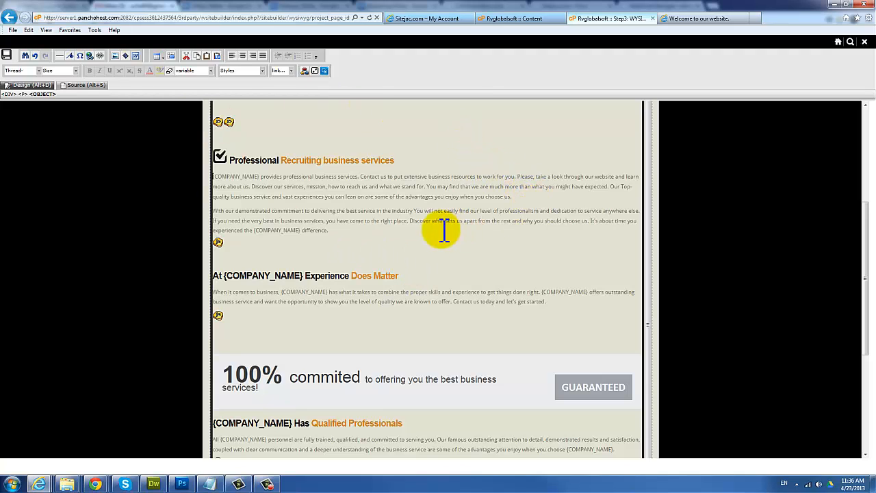
scroll(451, 231, up, 1)
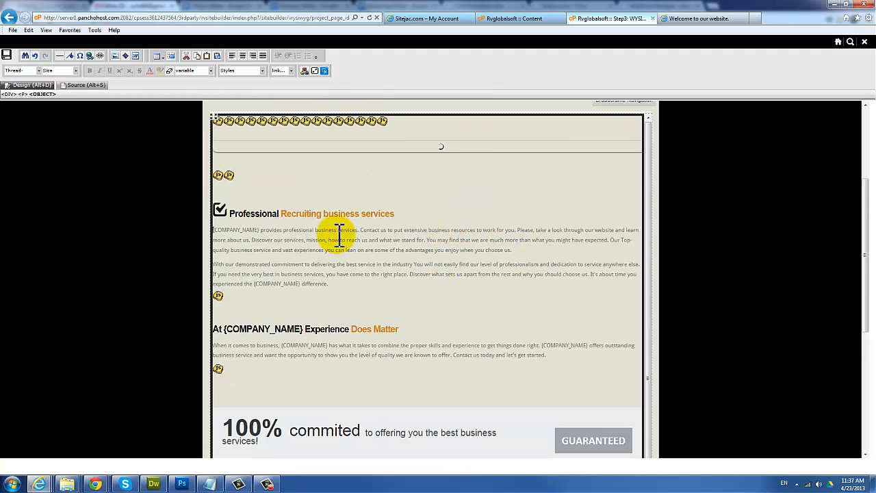
key(alt+Tab)
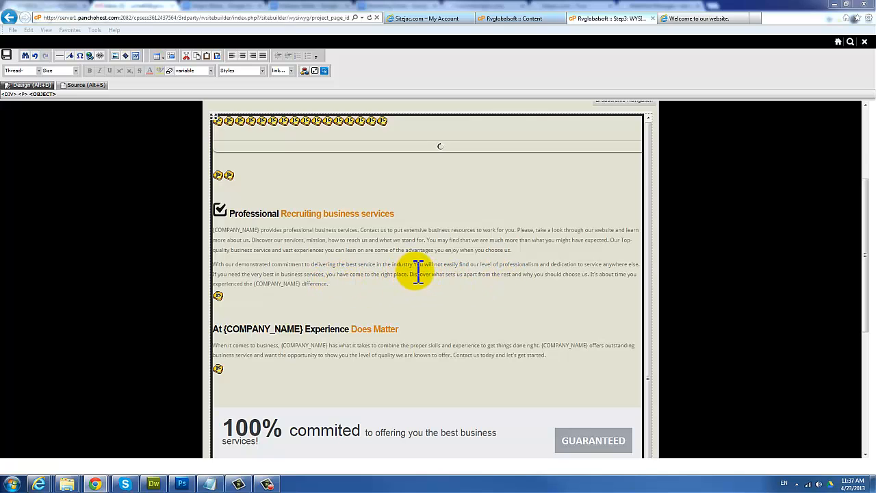
drag(411, 278, 433, 275)
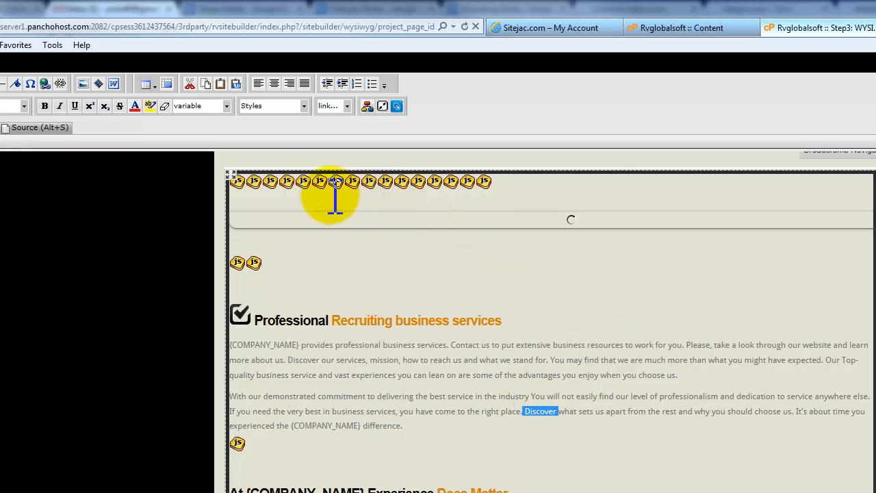
Step: Hyperlink the word Discover to the site's Our Services page
click(44, 83)
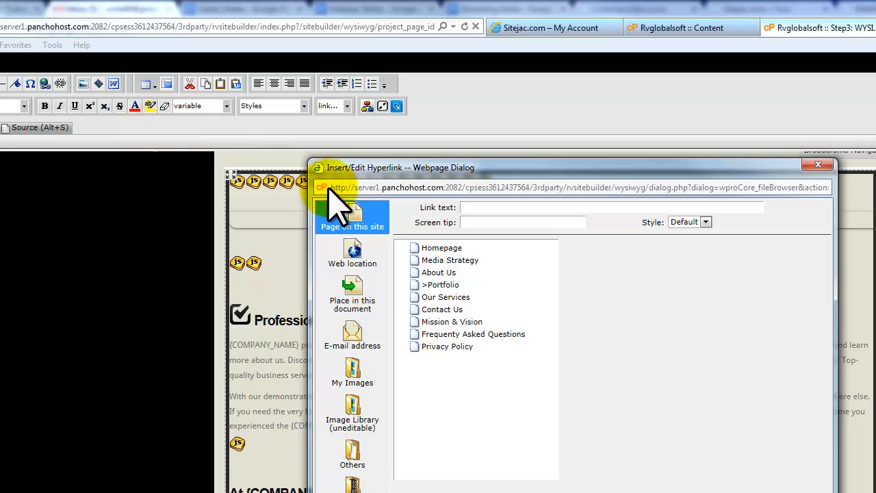
click(352, 259)
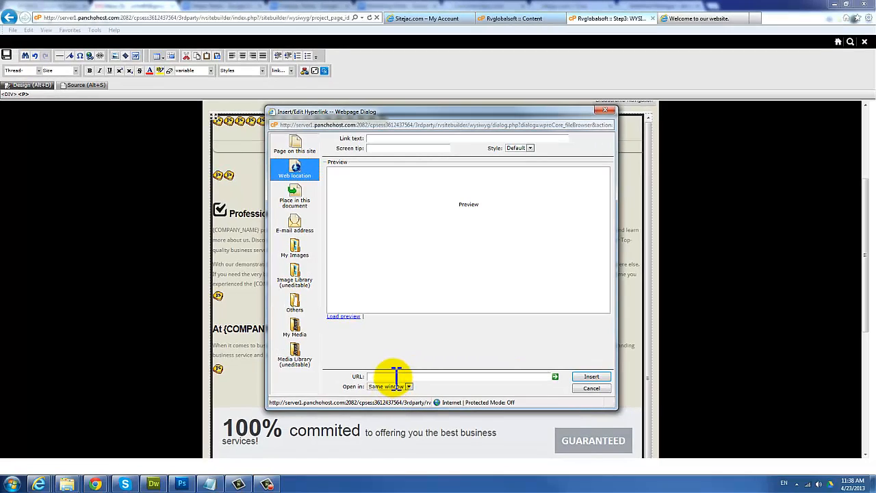
click(375, 376)
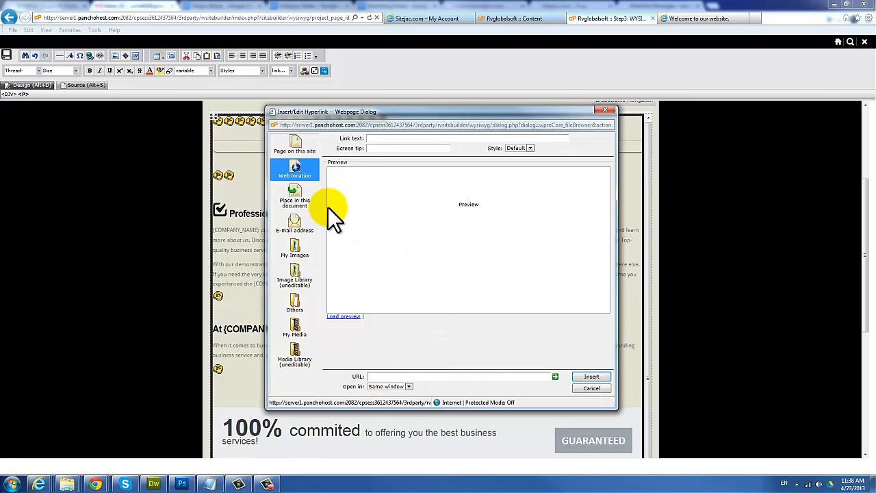
click(296, 231)
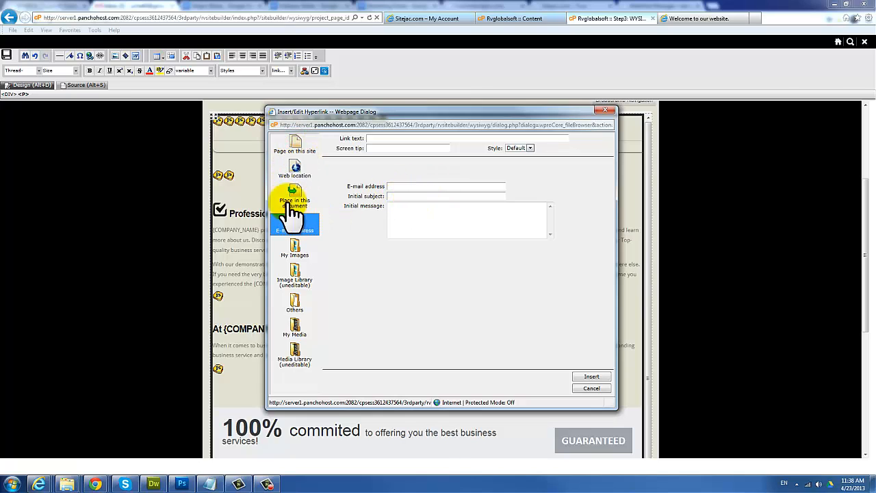
click(299, 152)
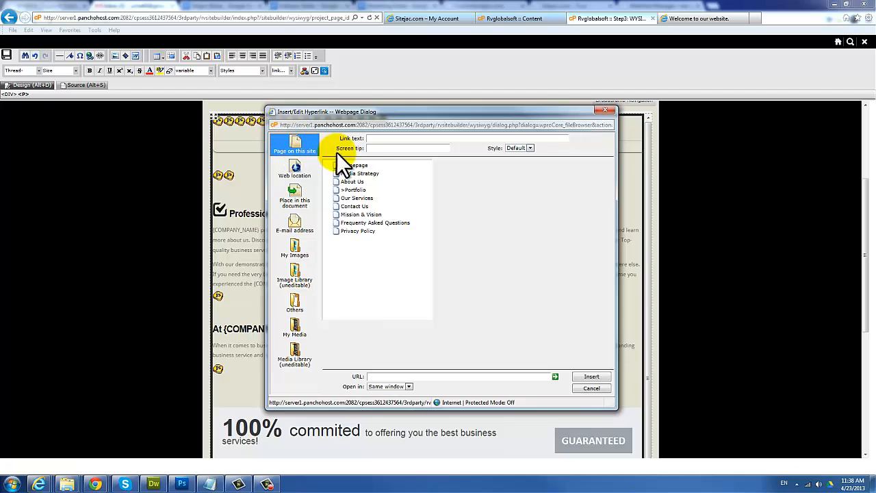
click(359, 201)
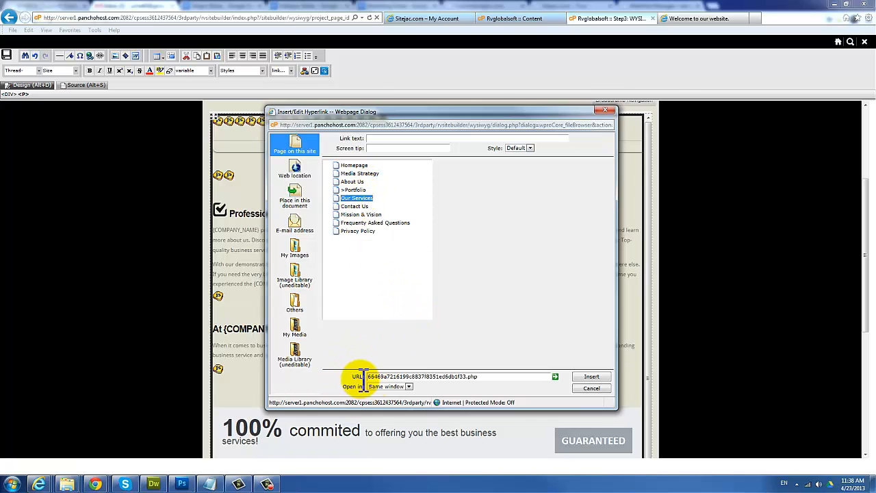
click(591, 376)
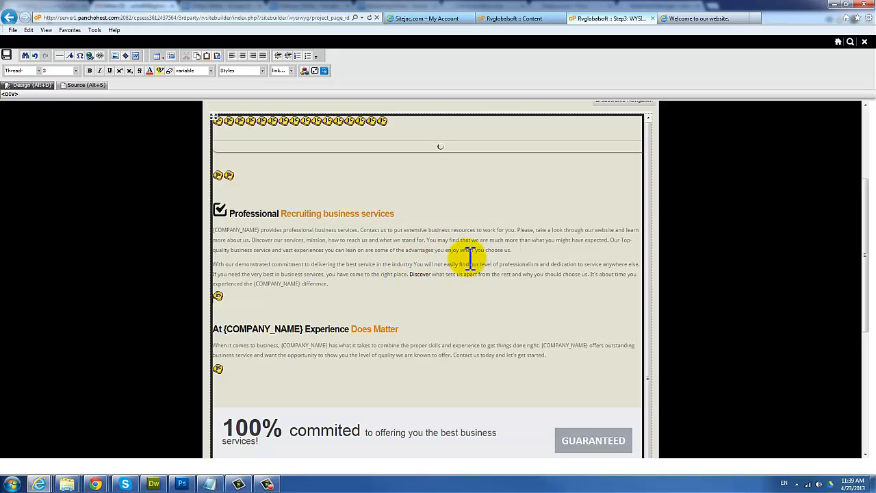
Step: Open the Insert/Edit Image dialog with the cursor in the second paragraph
click(403, 277)
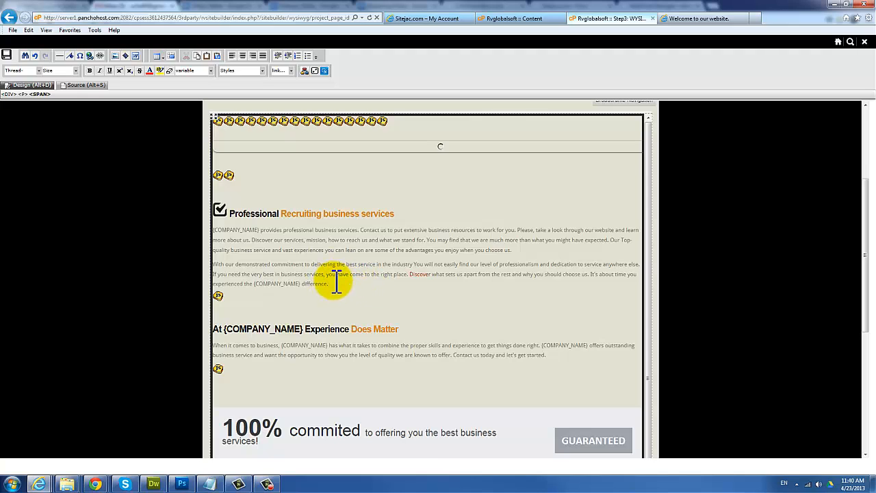
click(116, 56)
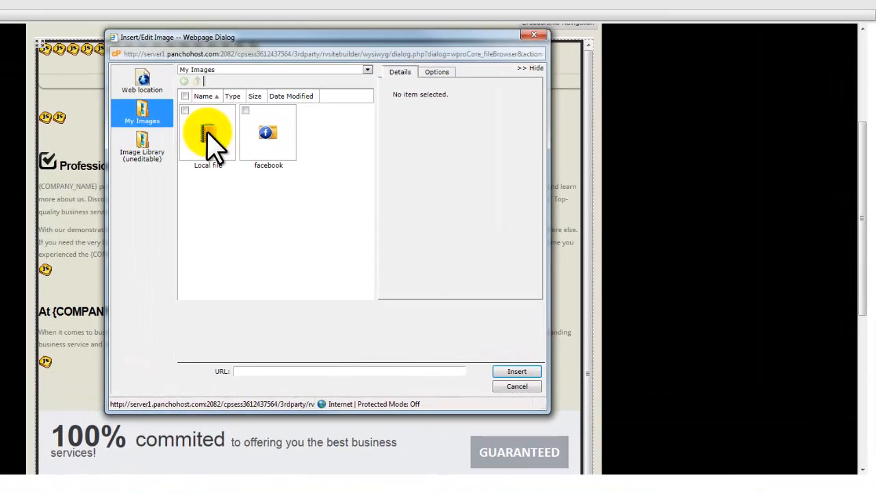
Step: Open the Local file folder and preview image6.jpg's details (964×348, 52.12 KB)
double_click(346, 186)
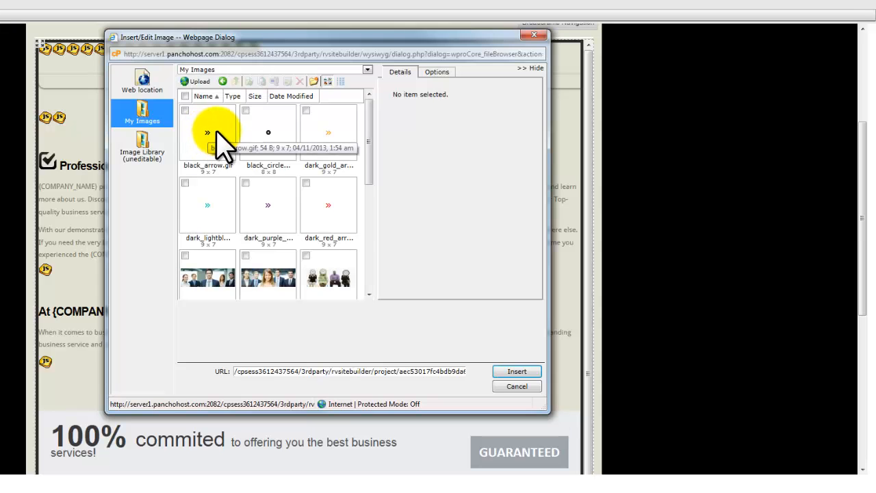
drag(369, 126, 370, 230)
scroll(346, 236, up, 3)
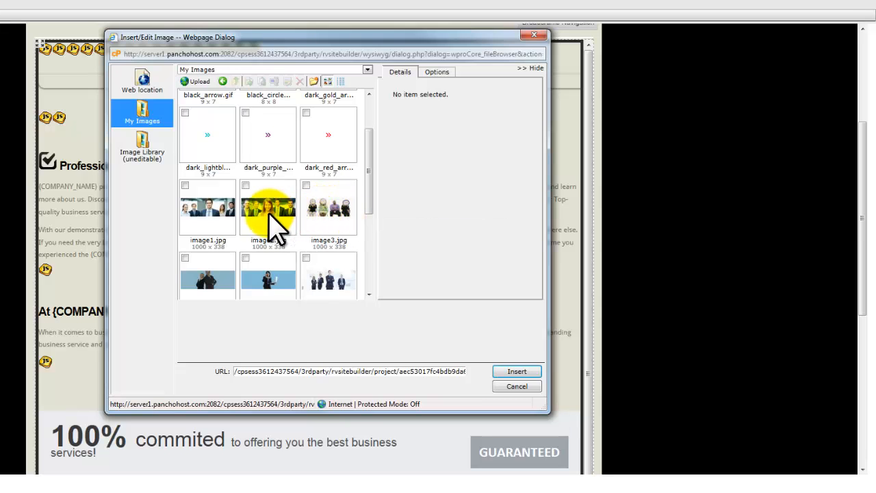
click(332, 290)
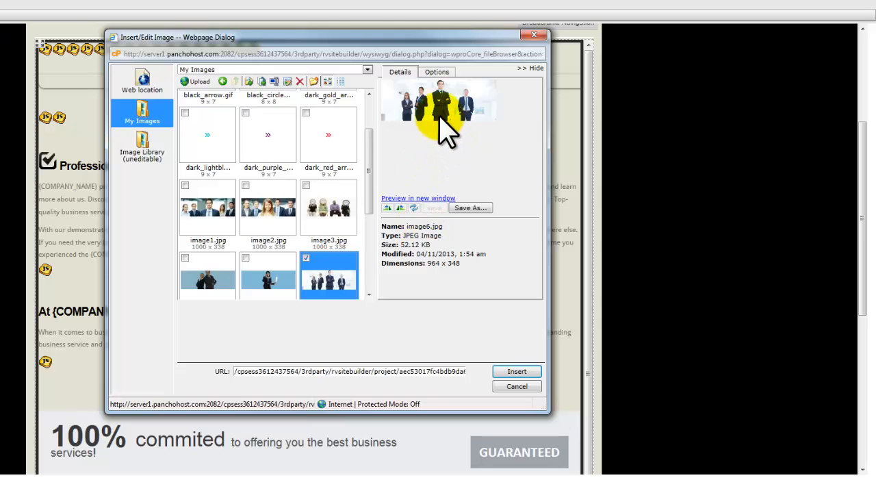
drag(369, 182, 363, 136)
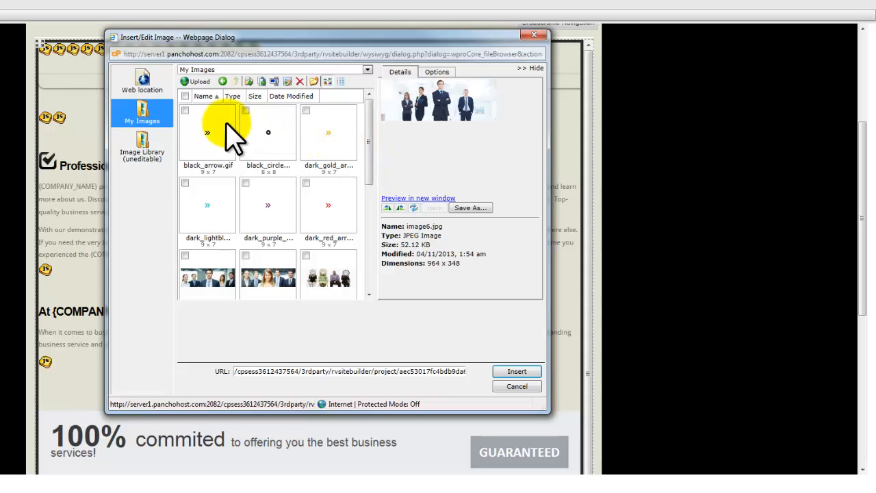
click(199, 83)
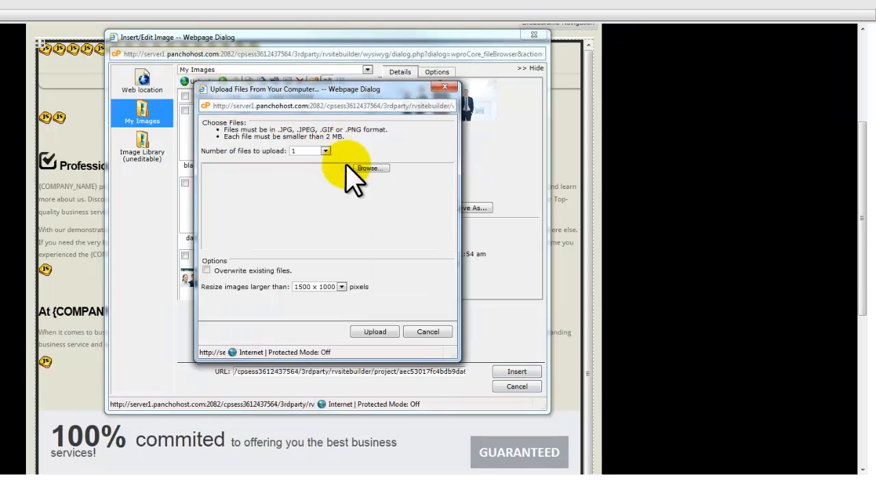
click(311, 151)
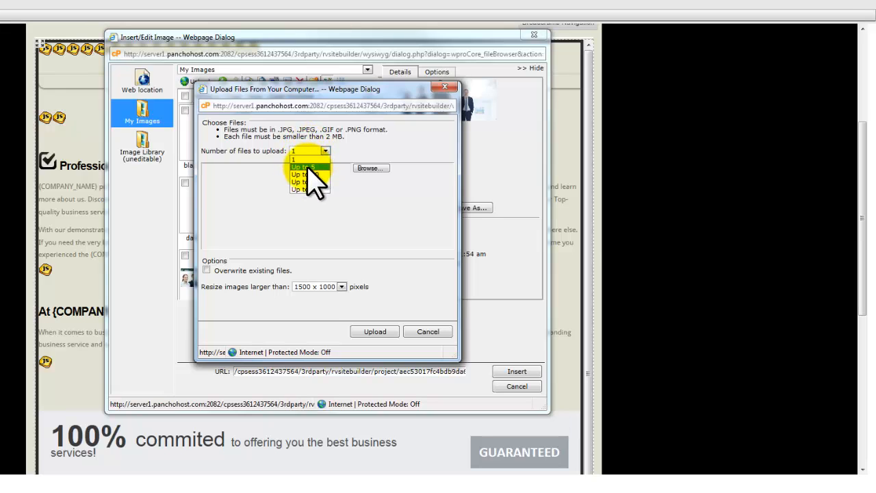
click(308, 167)
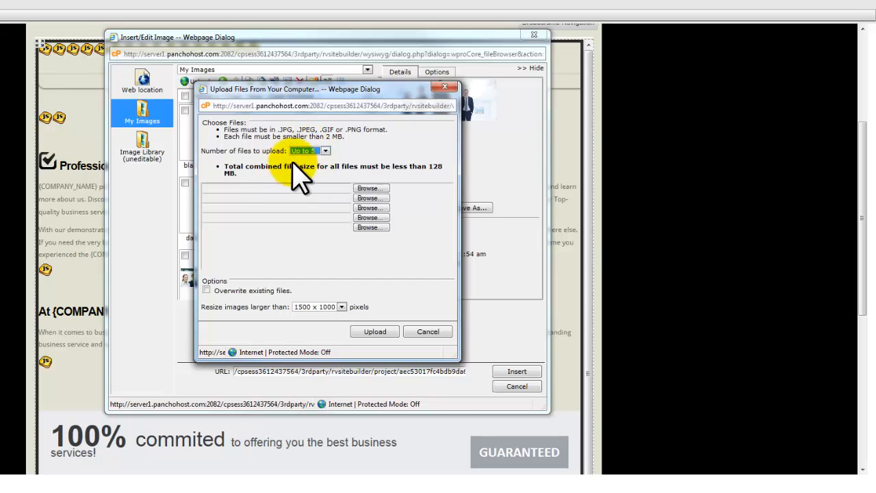
click(368, 189)
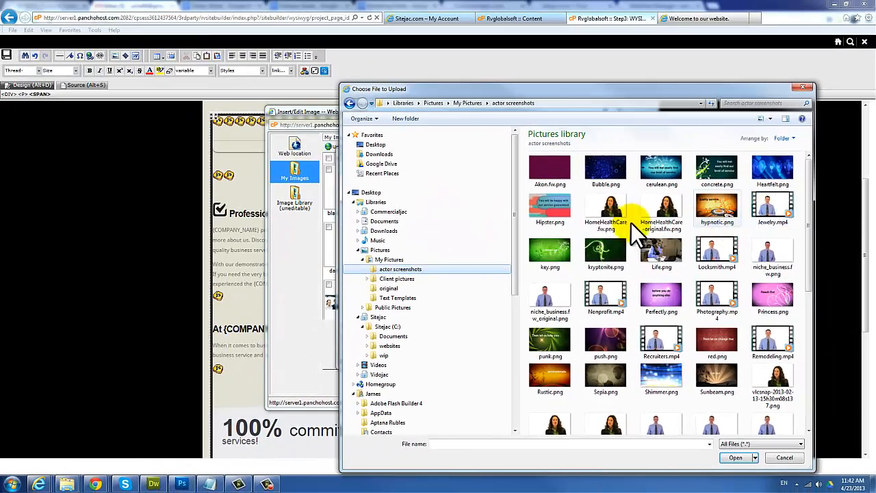
double_click(770, 377)
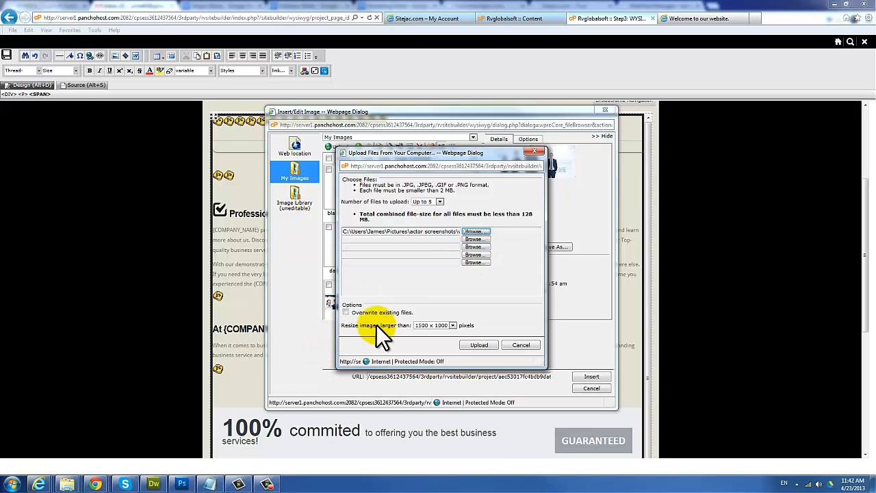
click(347, 314)
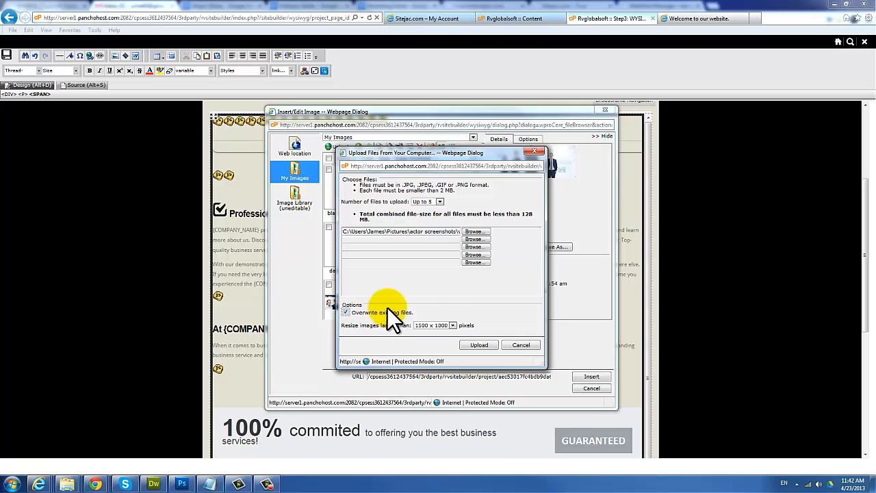
click(472, 345)
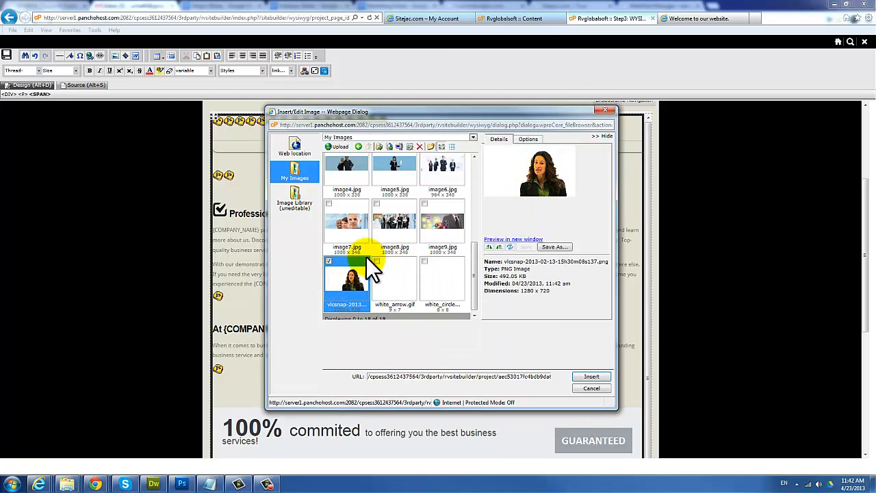
Step: Float the image right and resize it from 1280 to 640×360 pixels
click(527, 140)
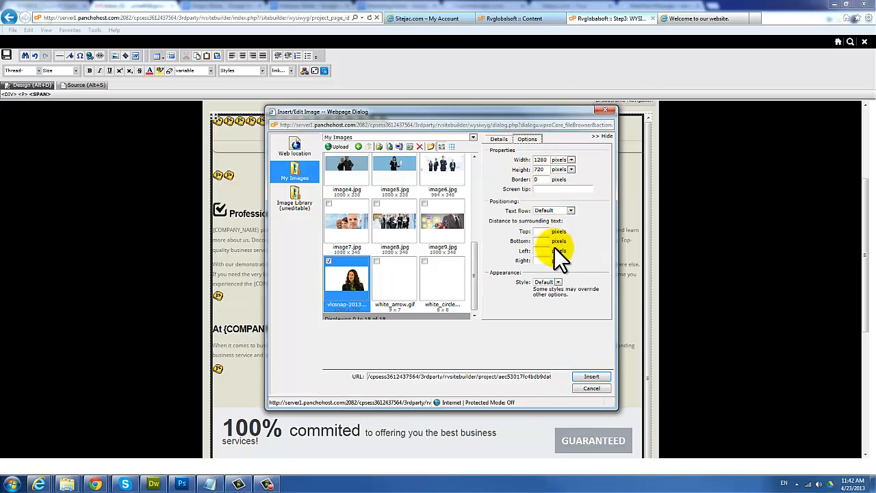
click(557, 211)
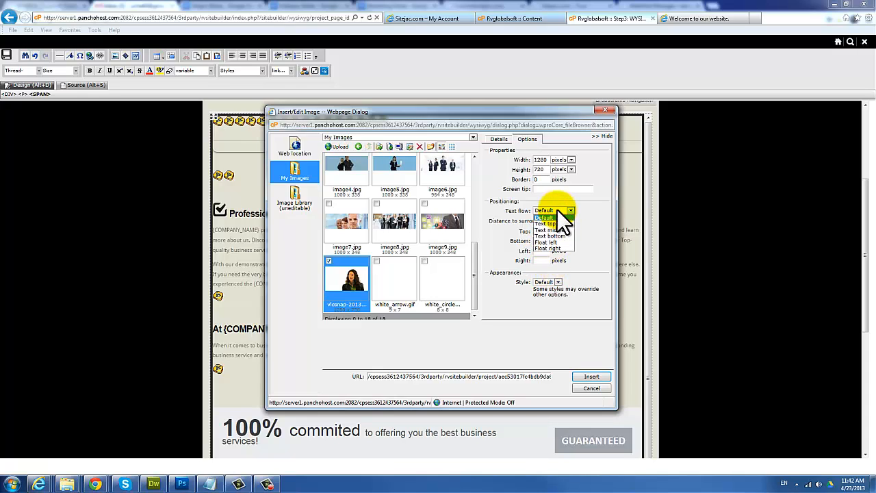
click(548, 249)
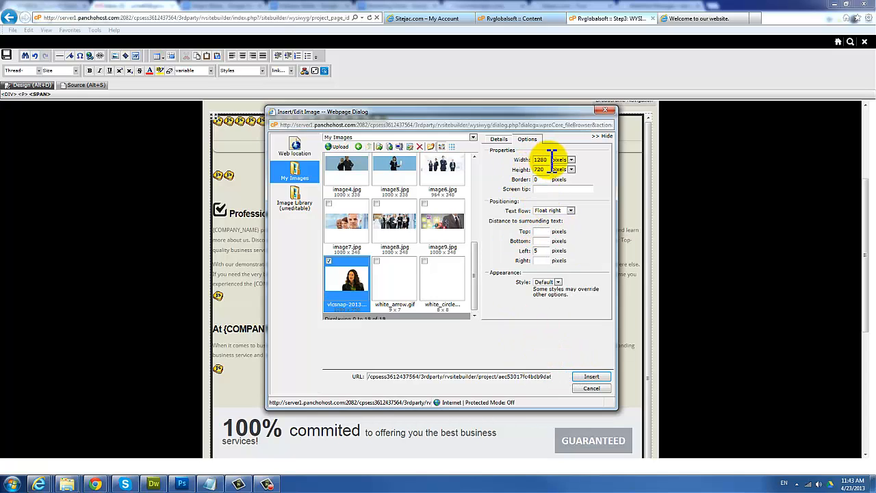
drag(551, 159, 540, 158)
text(640)
key(Tab)
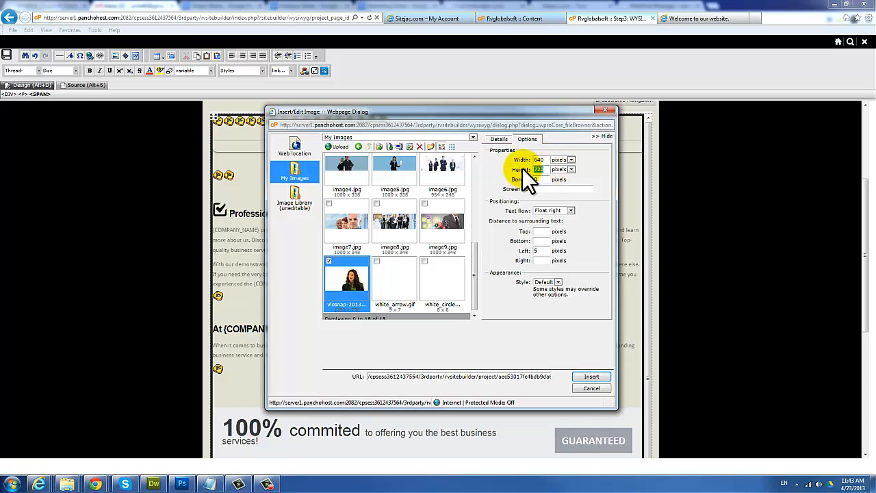
text(360)
Step: Insert the image beside the second paragraph and drag its corner to shrink it
click(587, 376)
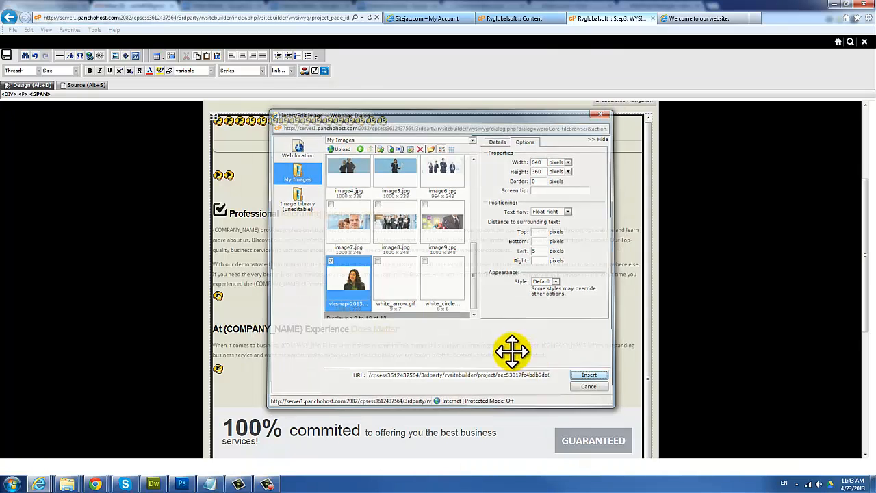
scroll(484, 349, down, 5)
scroll(483, 349, up, 3)
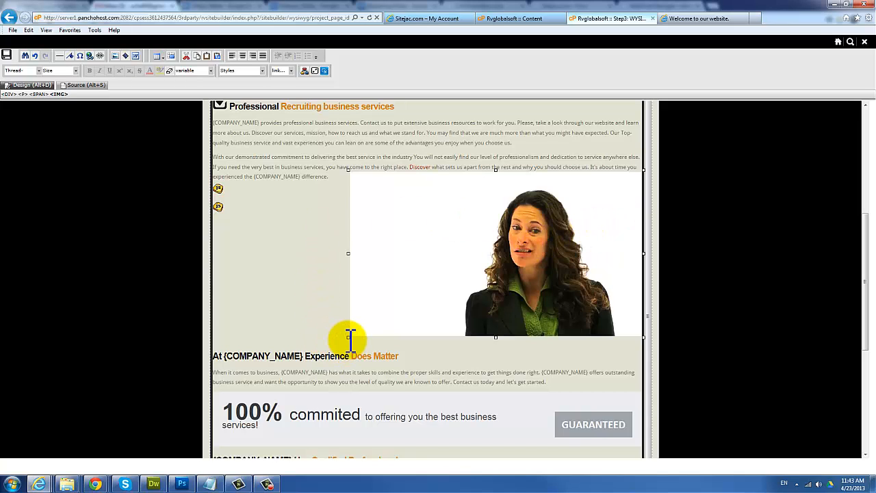
drag(346, 336, 446, 292)
click(347, 270)
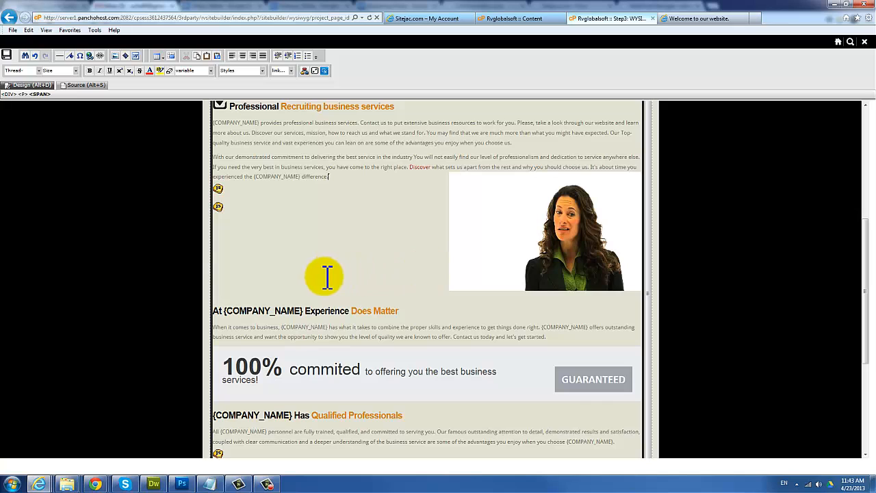
Step: Save the homepage
scroll(375, 262, up, 2)
scroll(319, 292, down, 2)
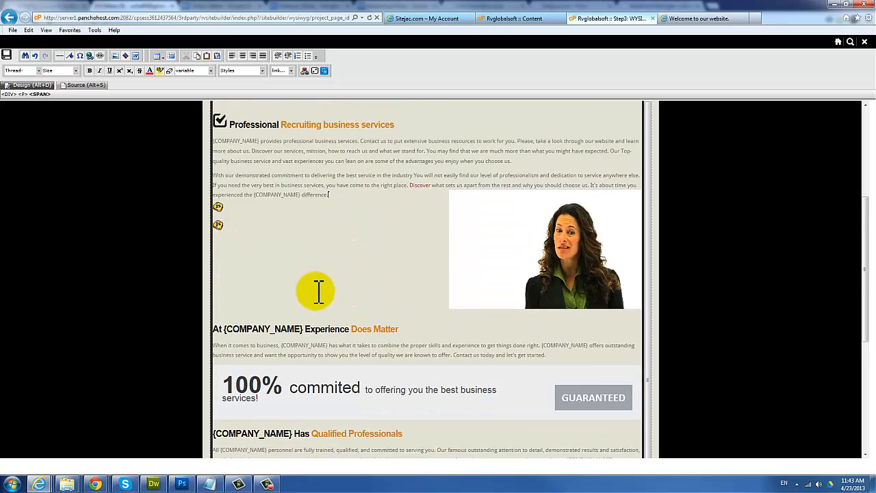
scroll(319, 293, up, 3)
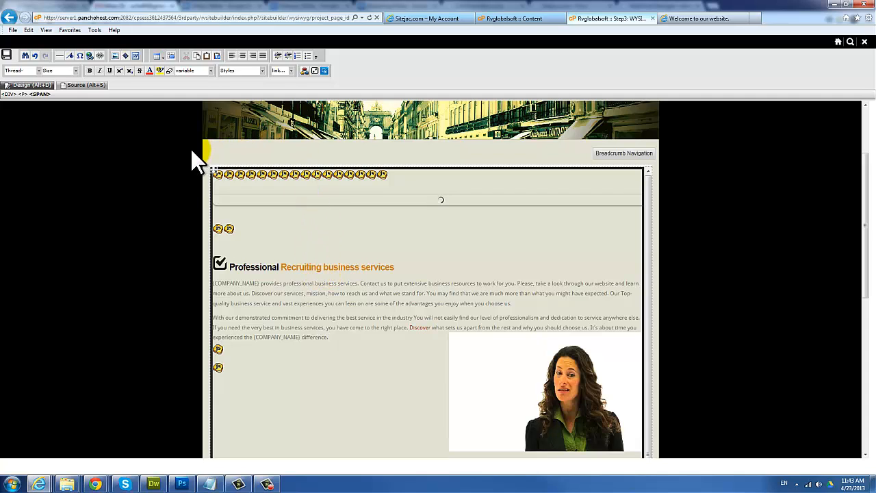
click(7, 56)
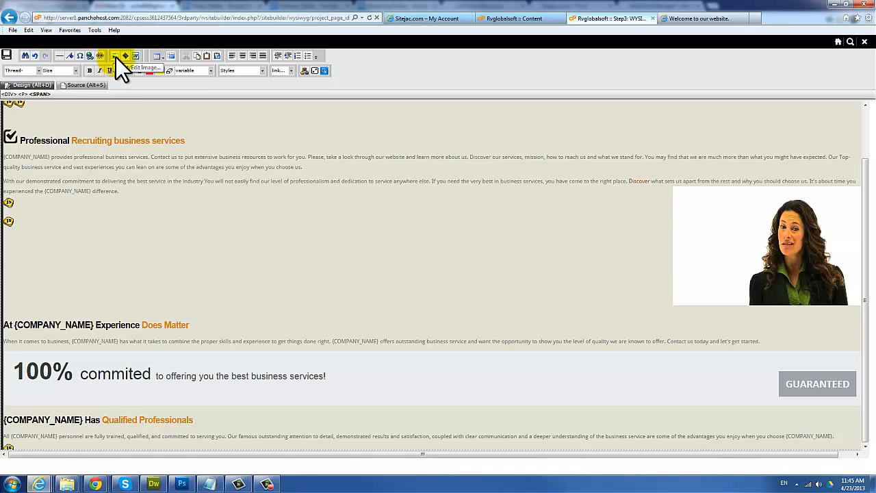
Step: In the Insert Image dialog, browse the Image Library's 180x60 folder and the Web location option
click(166, 212)
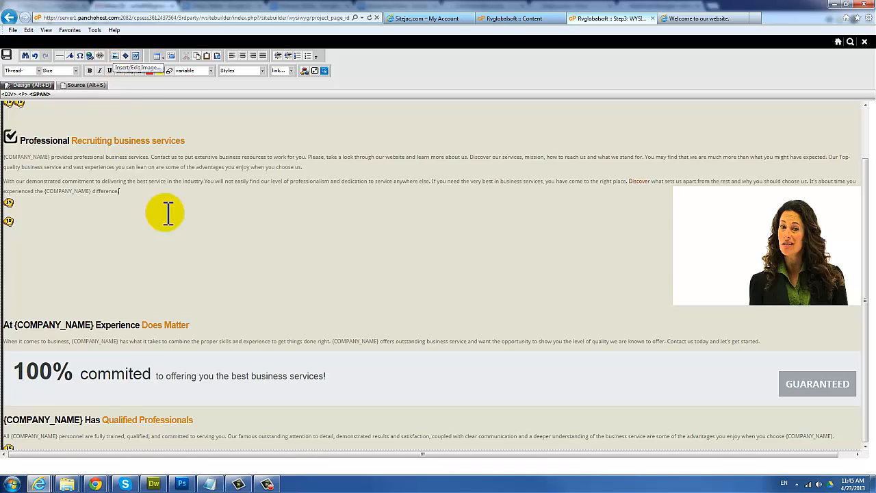
click(115, 55)
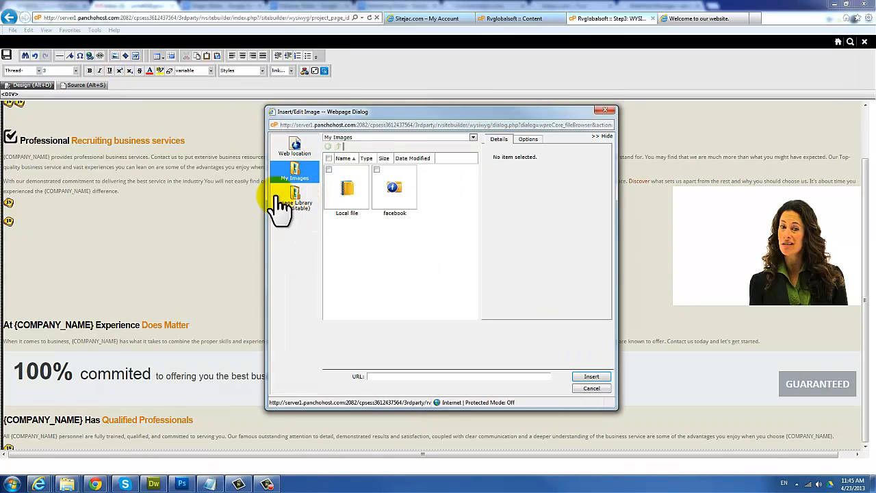
click(304, 204)
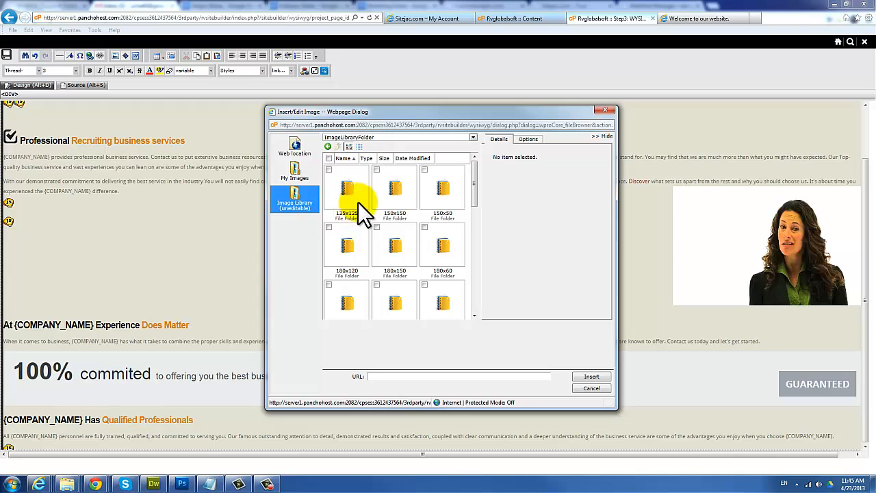
mouse_move(477, 193)
mouse_down()
mouse_move(477, 238)
mouse_move(477, 205)
mouse_up()
double_click(436, 192)
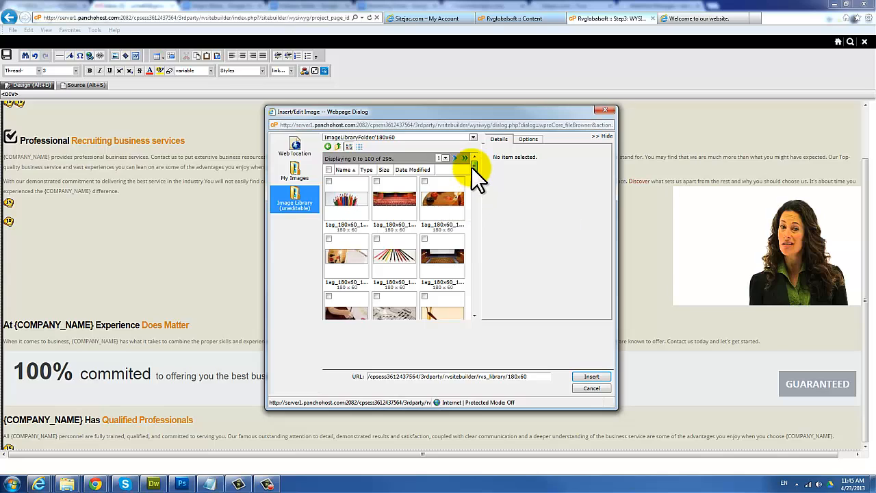
drag(471, 168, 474, 173)
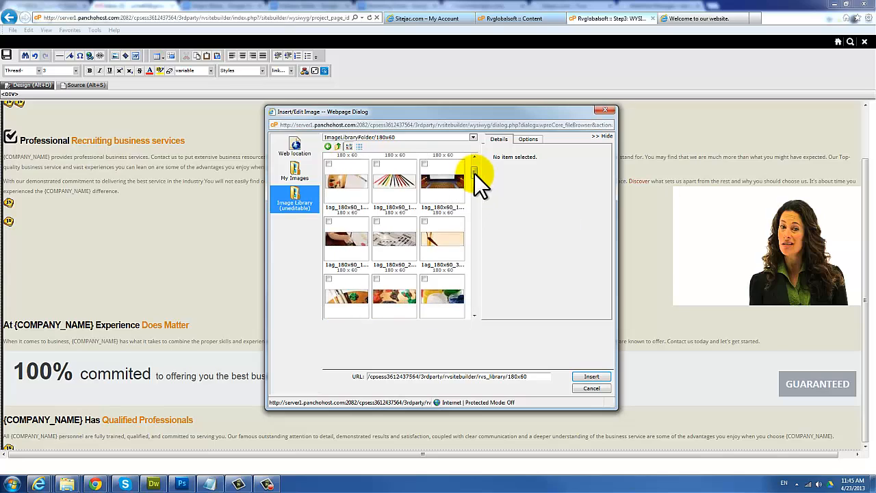
click(297, 154)
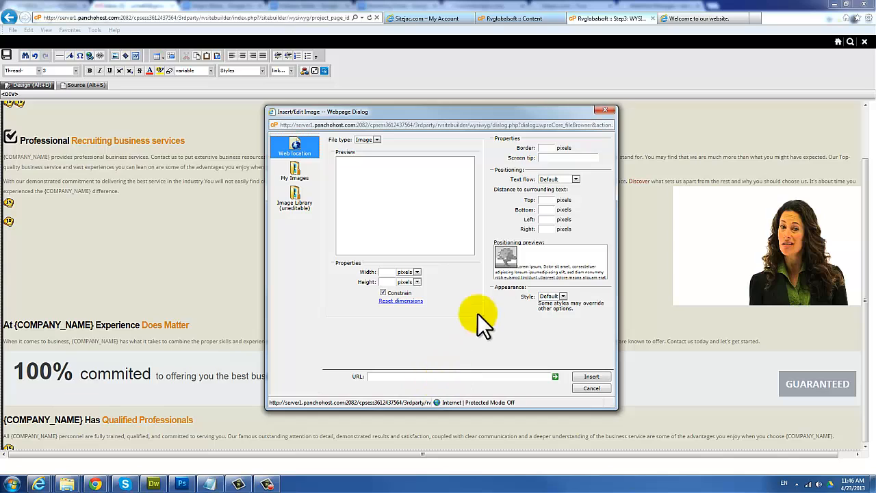
Step: Try the facebook folder under My Images, close the Facebook login popup, and exit without inserting
click(296, 179)
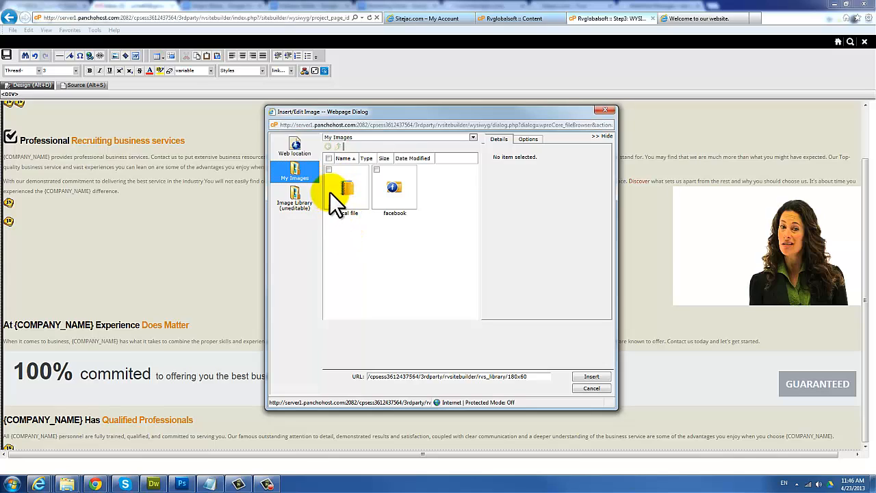
click(401, 199)
double_click(405, 197)
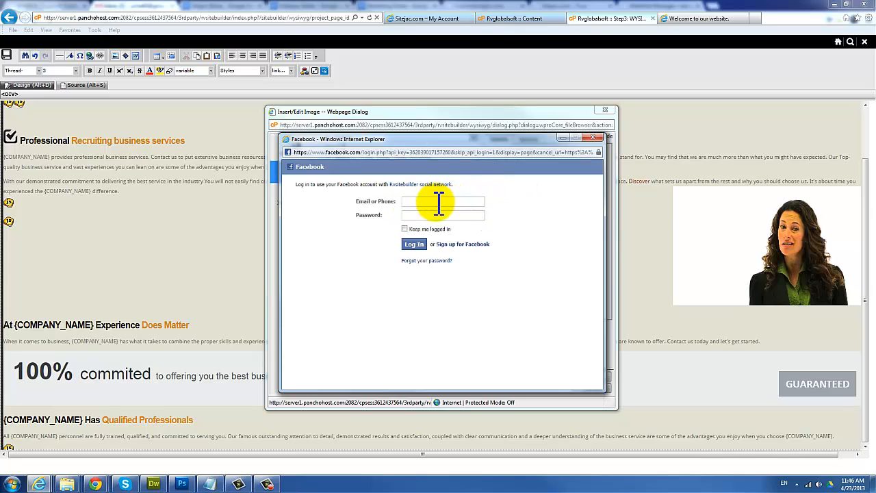
click(592, 138)
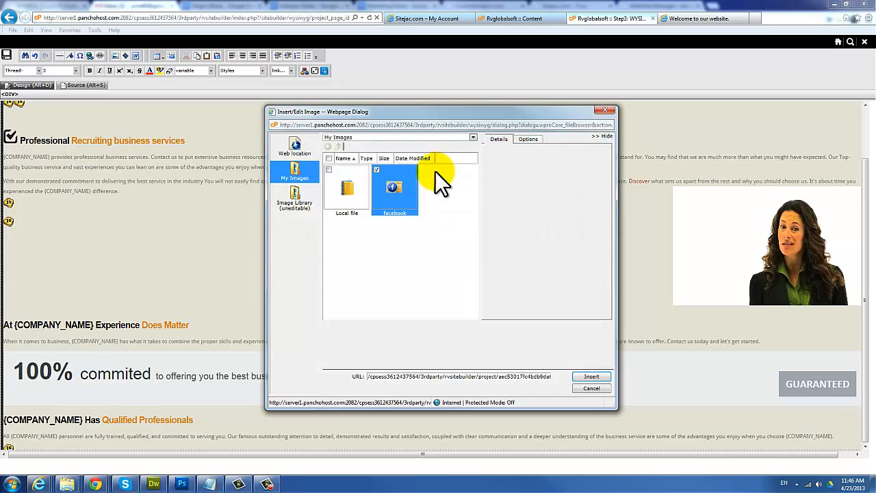
click(591, 388)
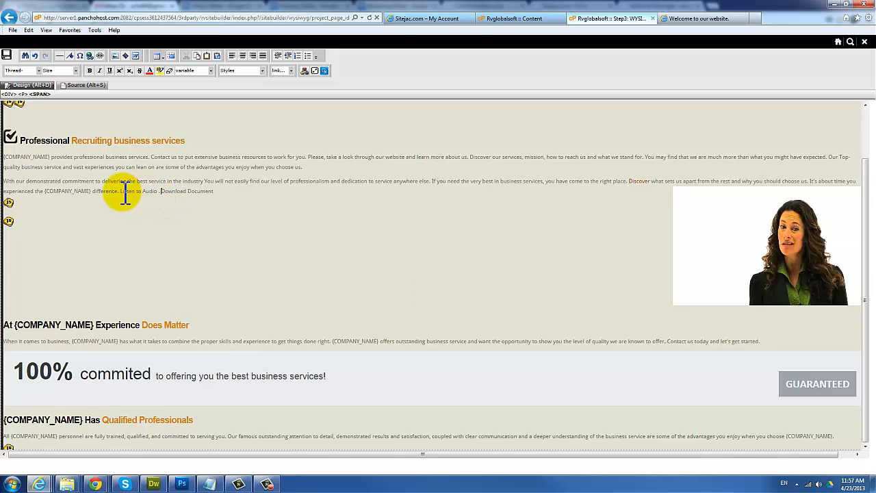
Step: Select the words 'Listen to Audio' just before 'Download Document' in the second paragraph
click(164, 193)
drag(121, 192, 159, 192)
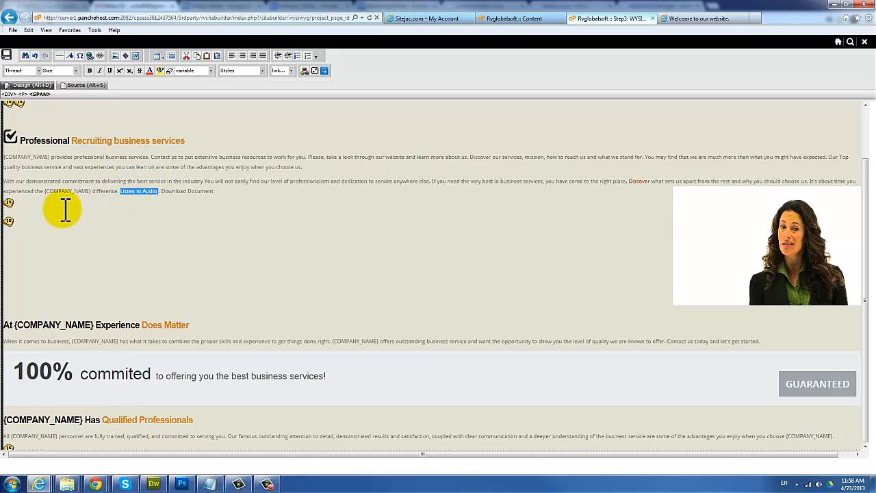
Step: Upload an audio file from the computer's Music folder into the Local file media folder
click(124, 57)
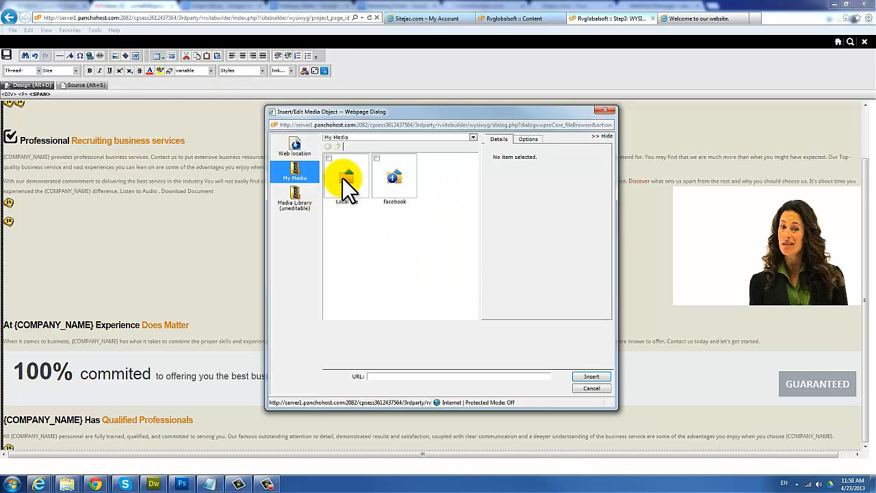
double_click(343, 179)
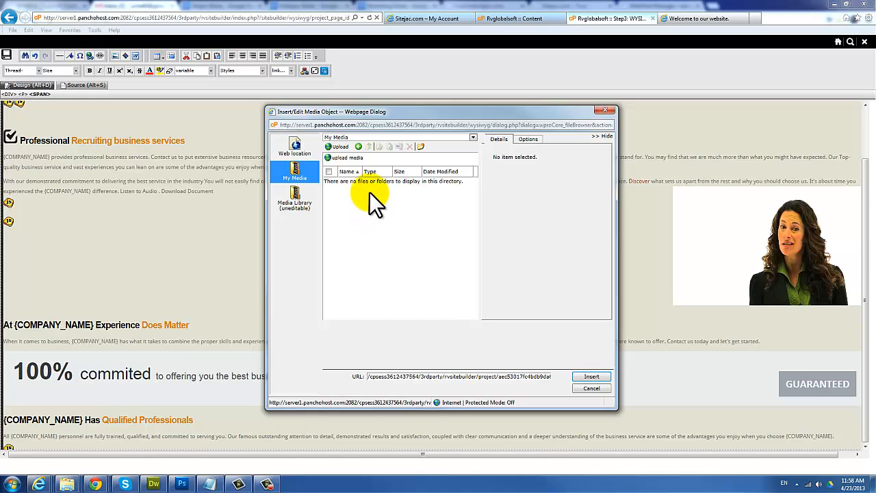
click(338, 147)
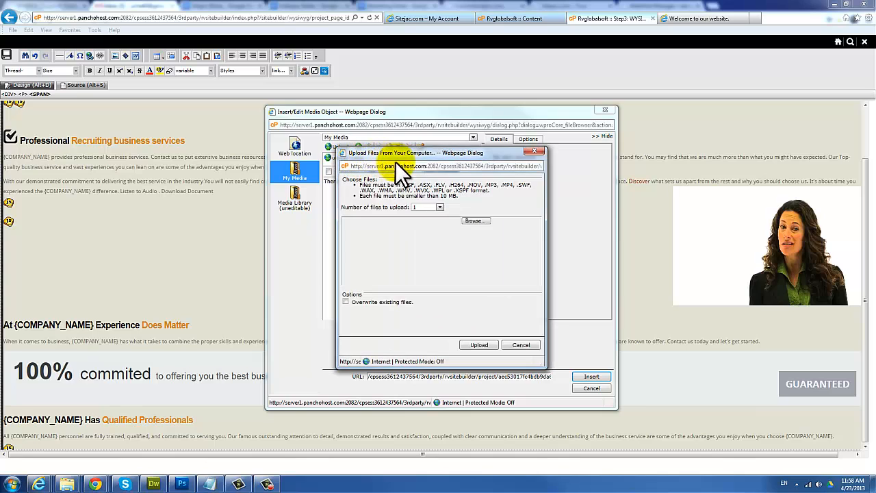
click(469, 221)
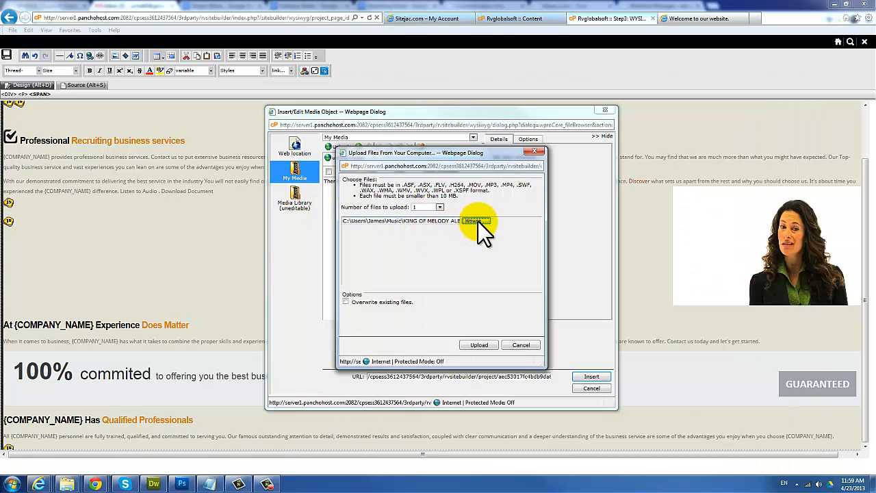
click(478, 345)
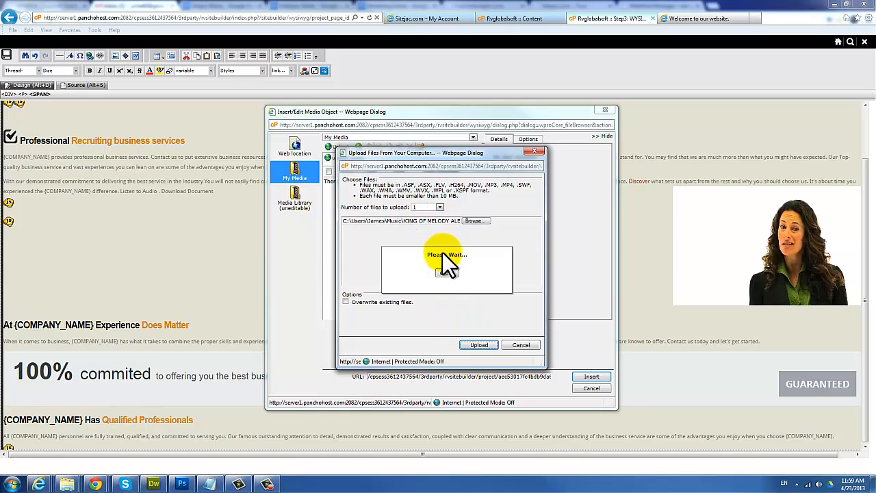
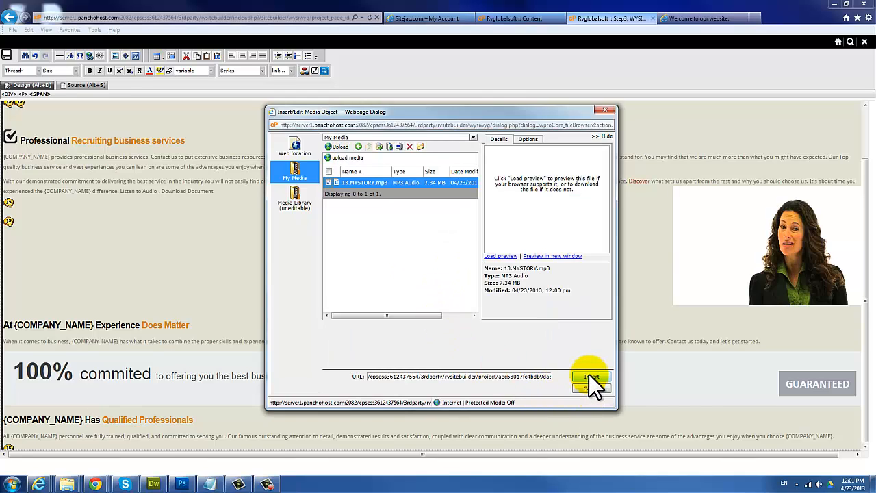
Step: Embed 13.MYSTORY.mp3 as a media object just before the Download Document text
click(590, 376)
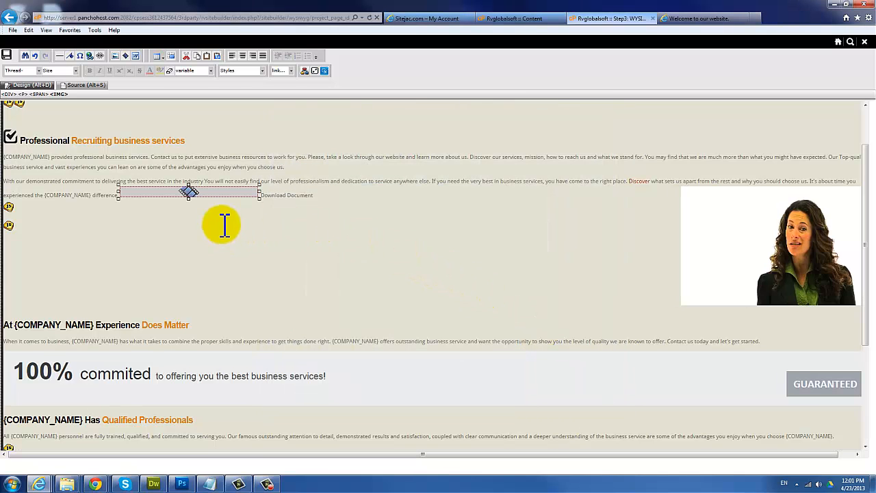
Step: Select the 'Download Document' text in the paragraph
click(190, 197)
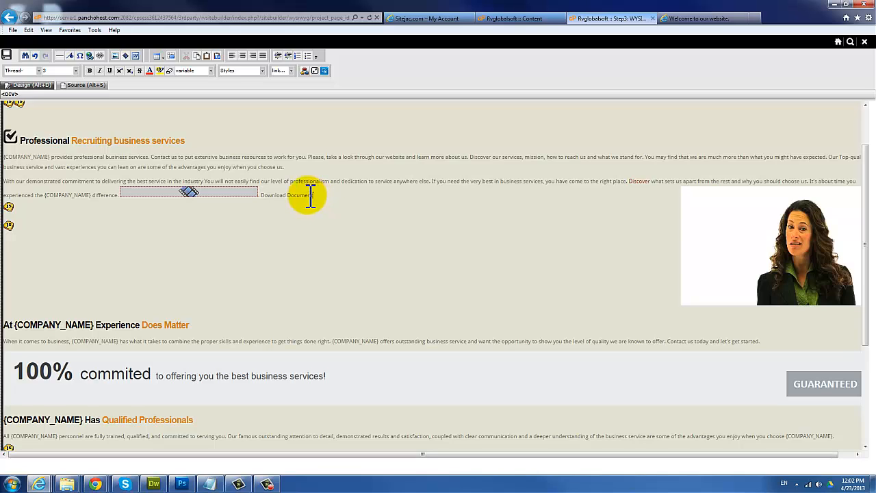
drag(313, 196, 270, 195)
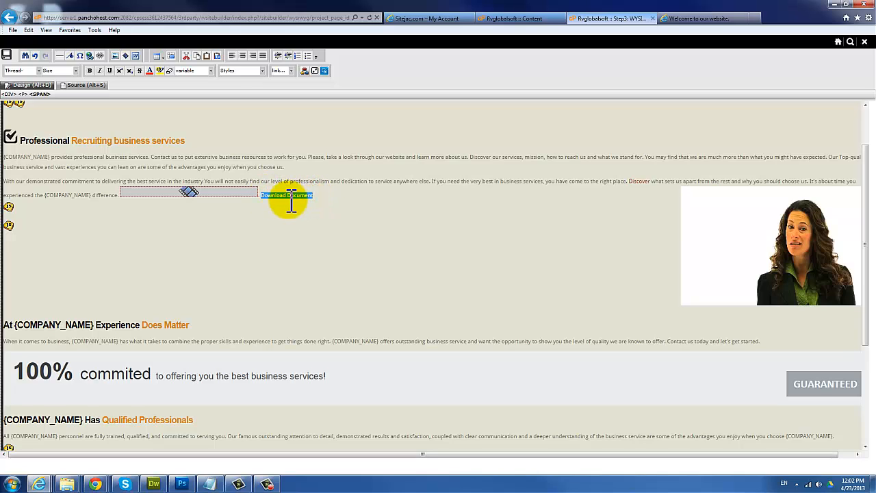
click(291, 196)
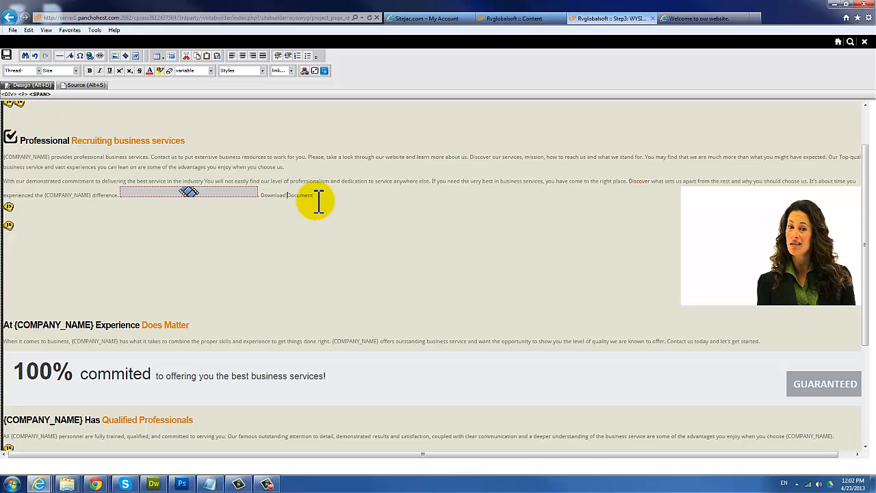
drag(312, 196, 270, 195)
click(268, 196)
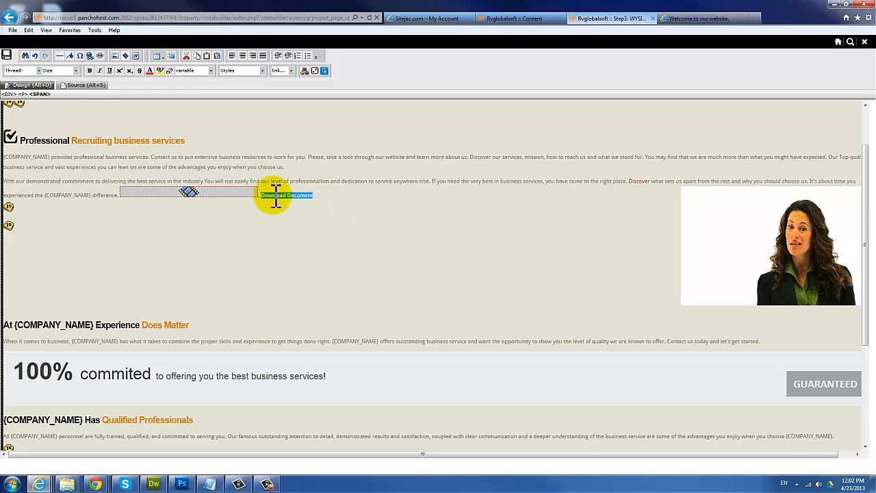
Step: Upload dfb_m1_contract_buying.pdf from the Deed Flipping Blueprint folder and link the selected text to it
click(135, 56)
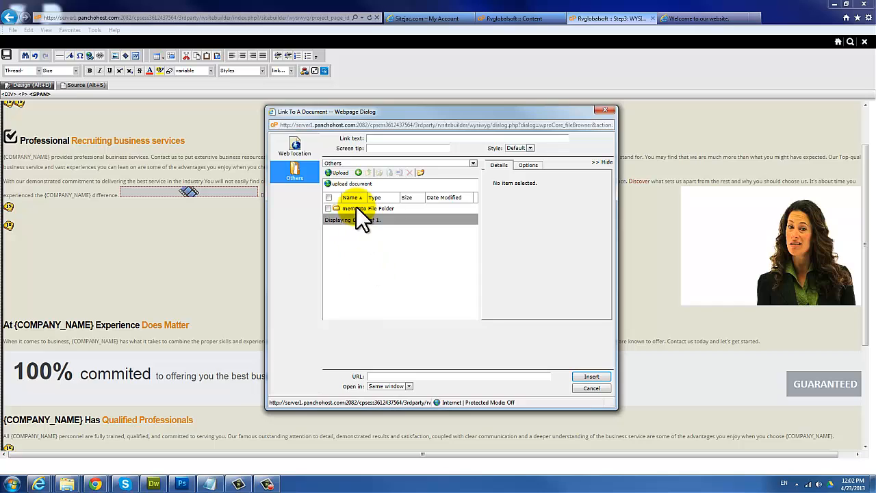
click(335, 173)
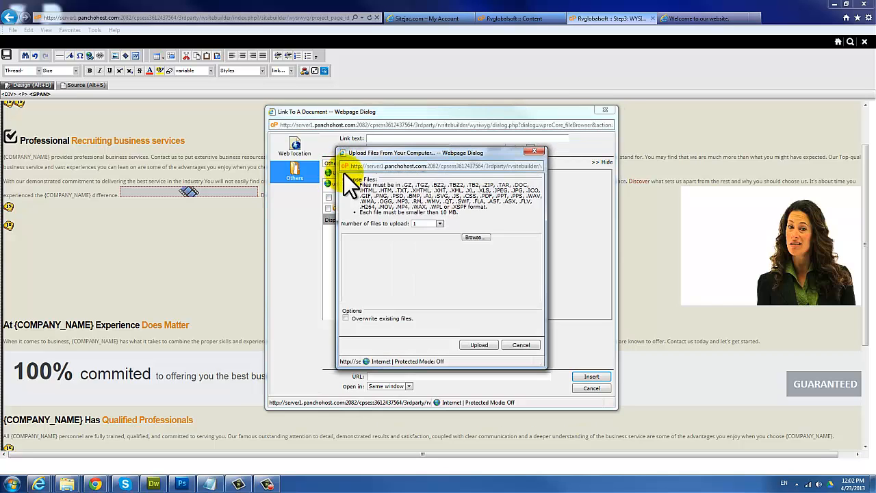
click(430, 224)
click(426, 236)
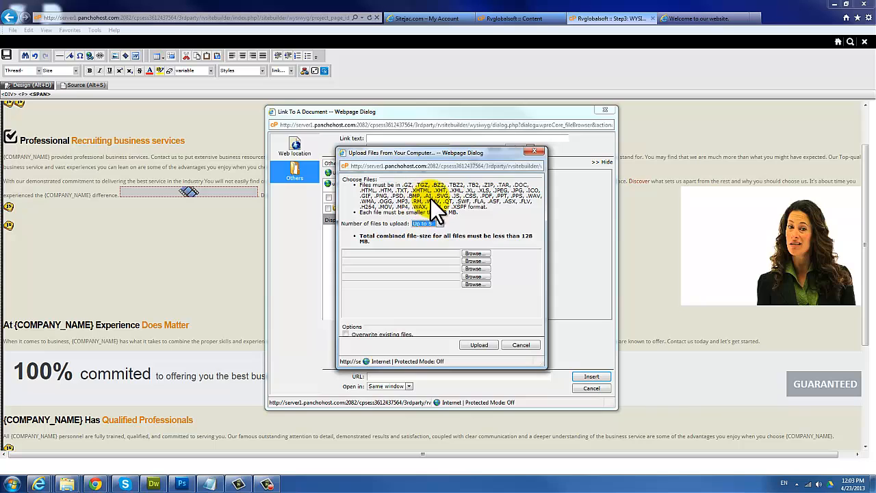
click(475, 252)
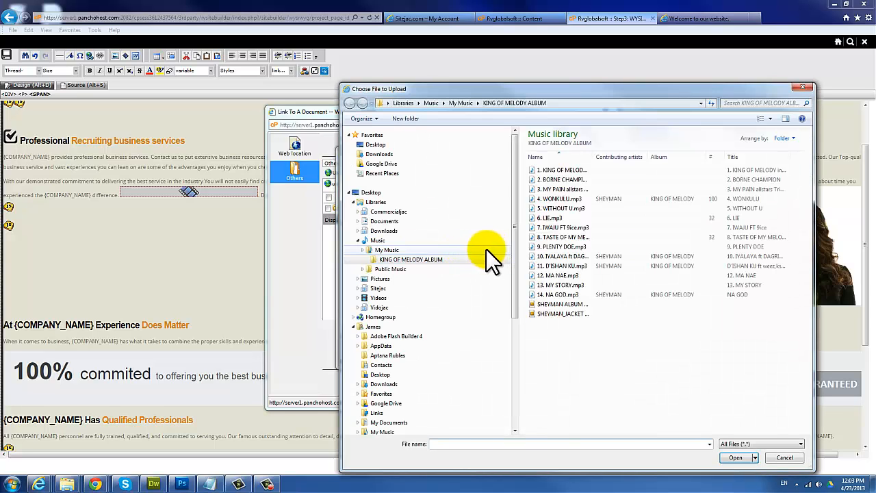
click(387, 222)
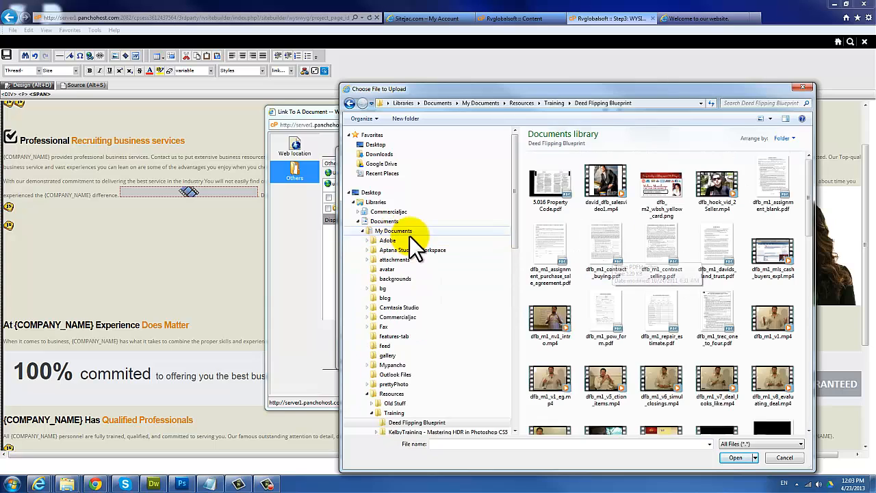
double_click(603, 245)
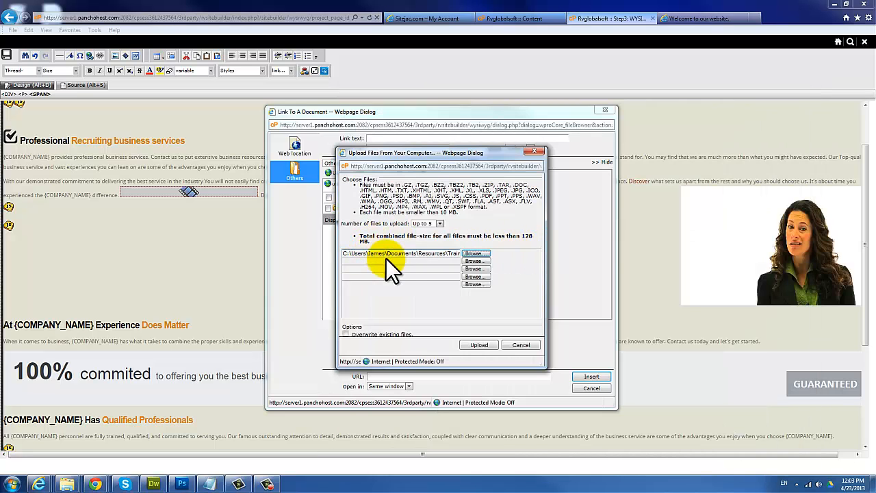
click(478, 344)
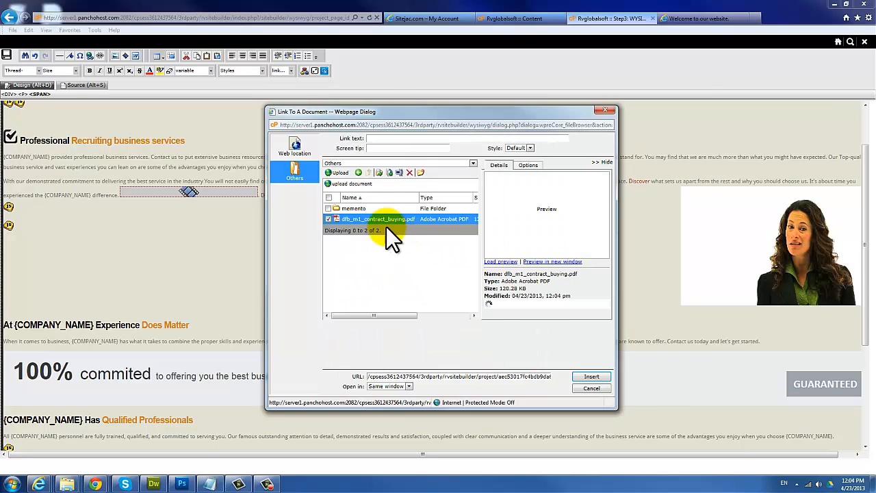
click(593, 377)
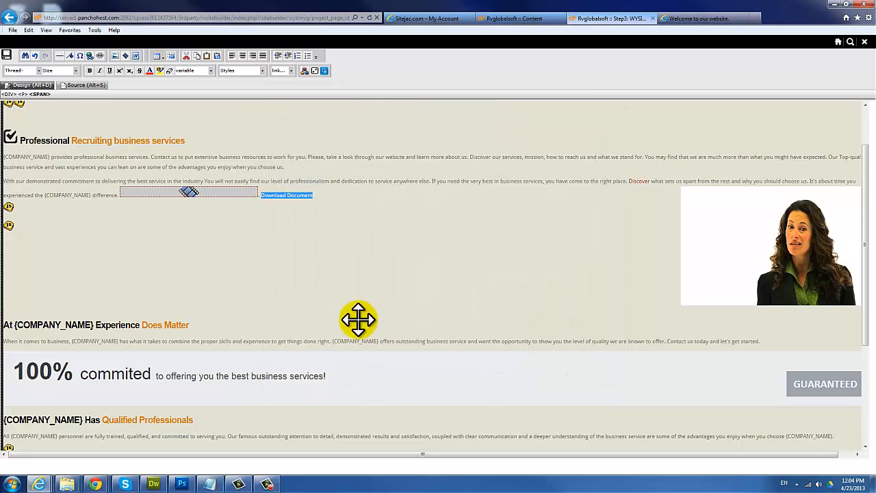
Step: Edit the download link's text to read 'Download pdf Document'
click(312, 252)
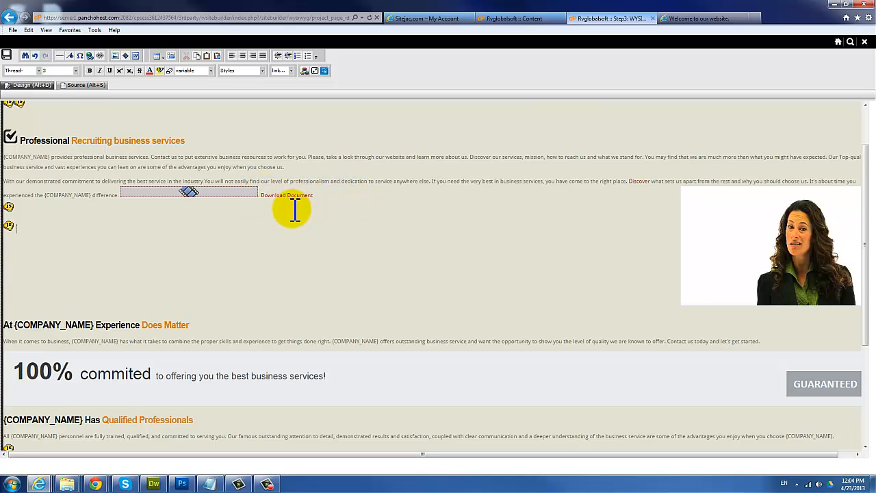
key(alt+Tab)
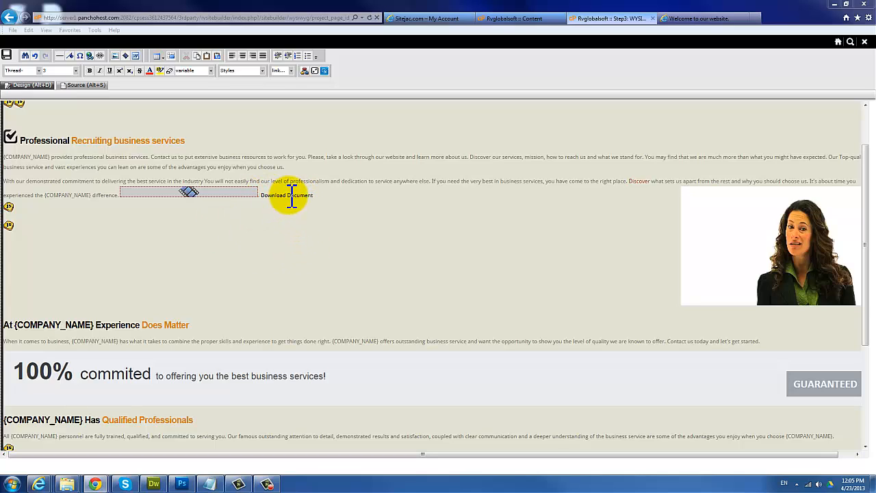
click(290, 196)
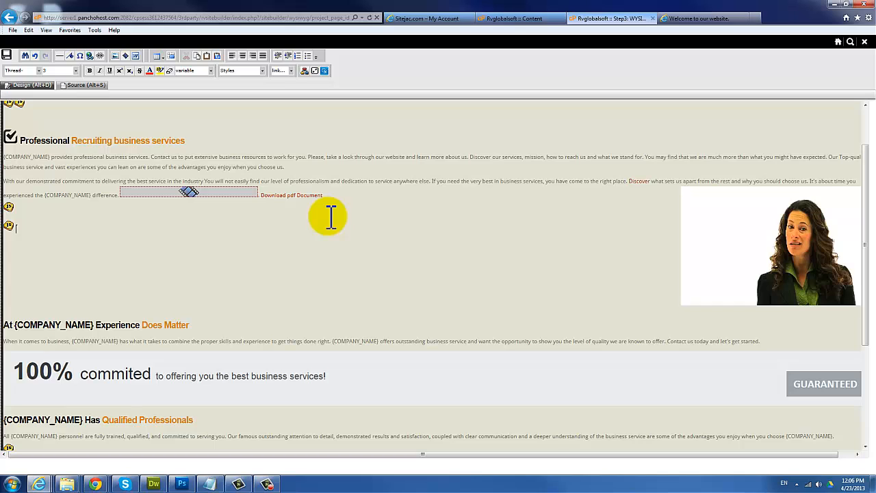
scroll(330, 235, up, 1)
scroll(330, 235, up, 1)
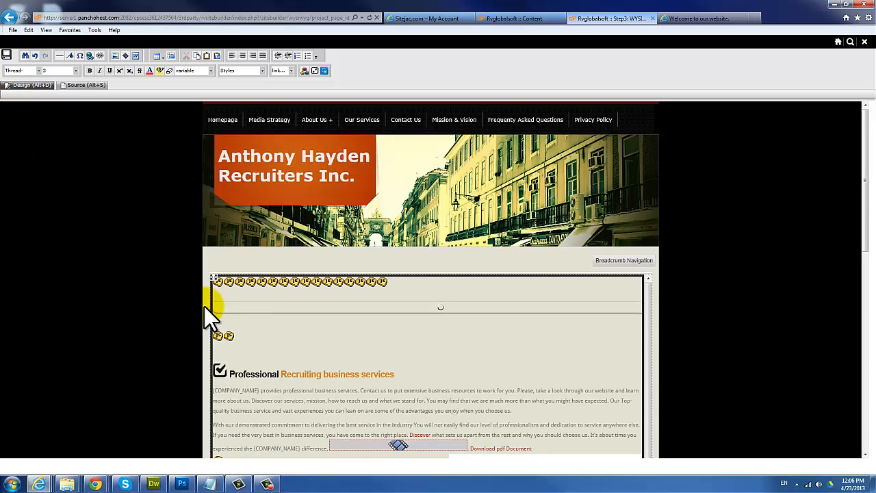
Step: Save the edited page and dismiss the success message
scroll(528, 336, down, 5)
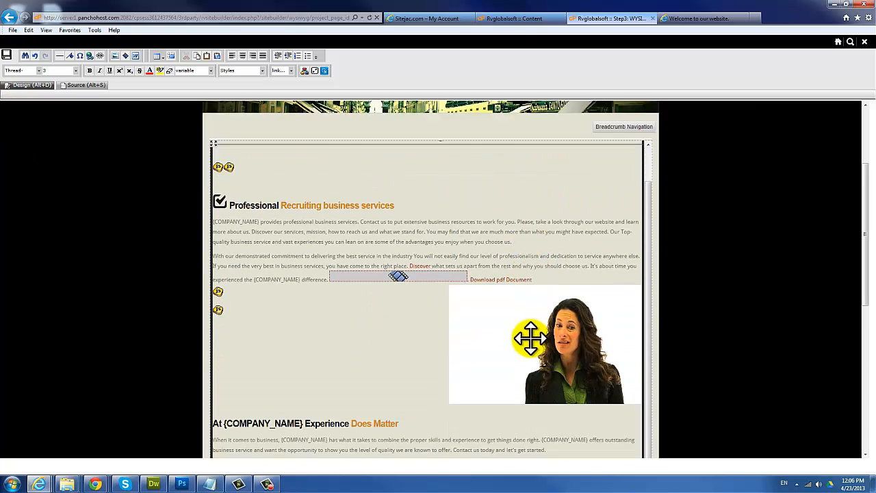
scroll(455, 316, up, 4)
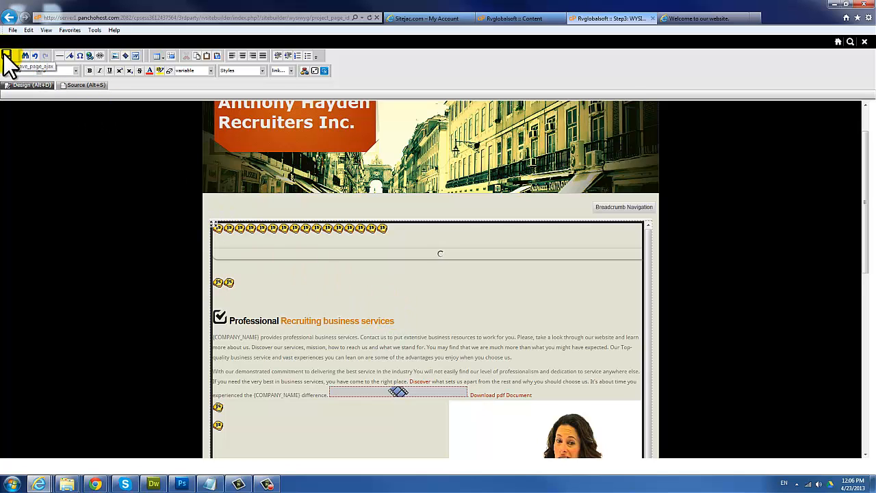
click(6, 56)
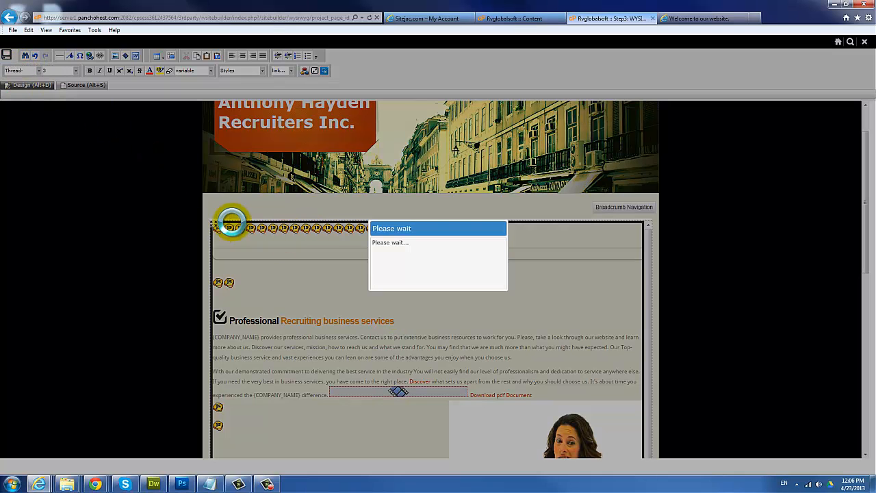
click(437, 301)
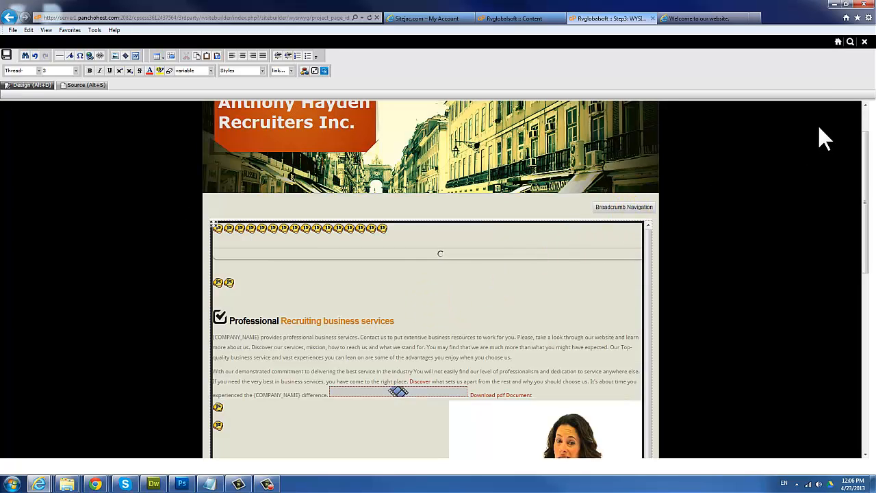
Step: Preview the page, saving first, and test the Download pdf Document link
click(849, 45)
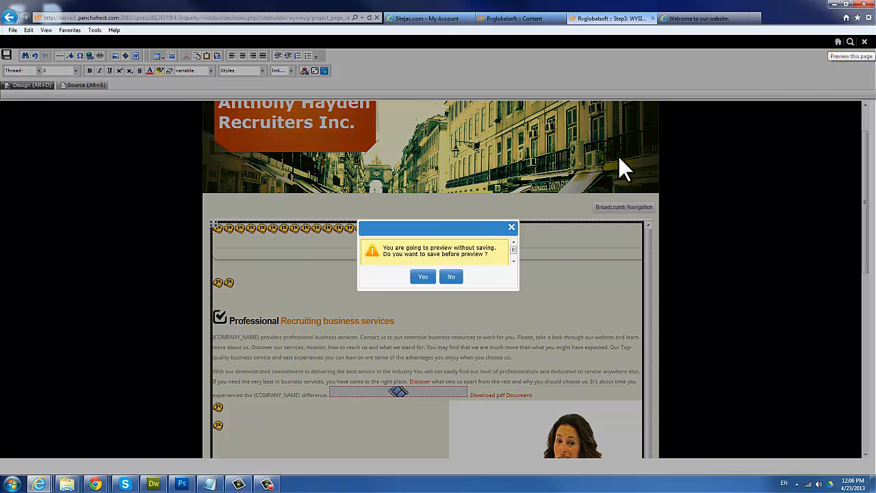
click(422, 277)
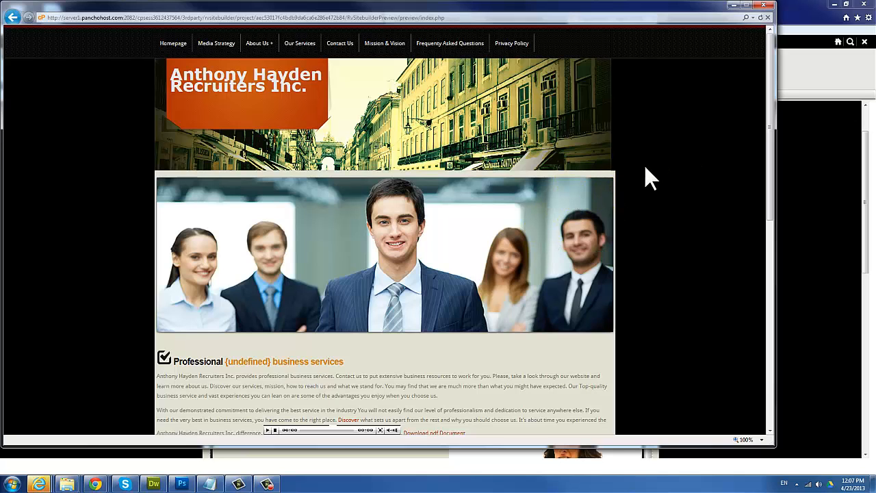
scroll(646, 168, down, 4)
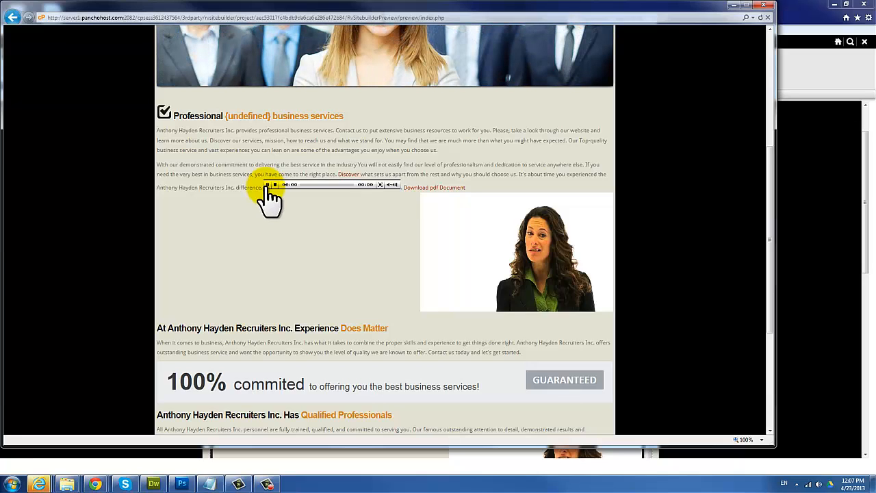
click(425, 189)
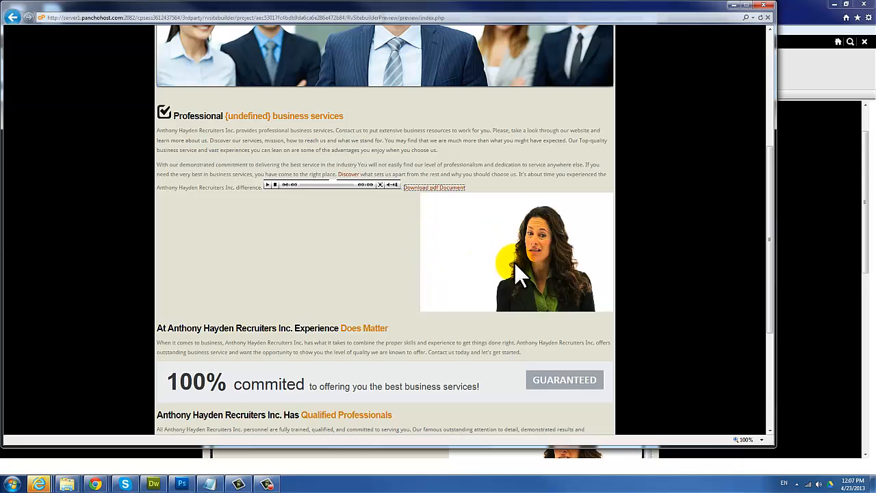
scroll(544, 254, down, 1)
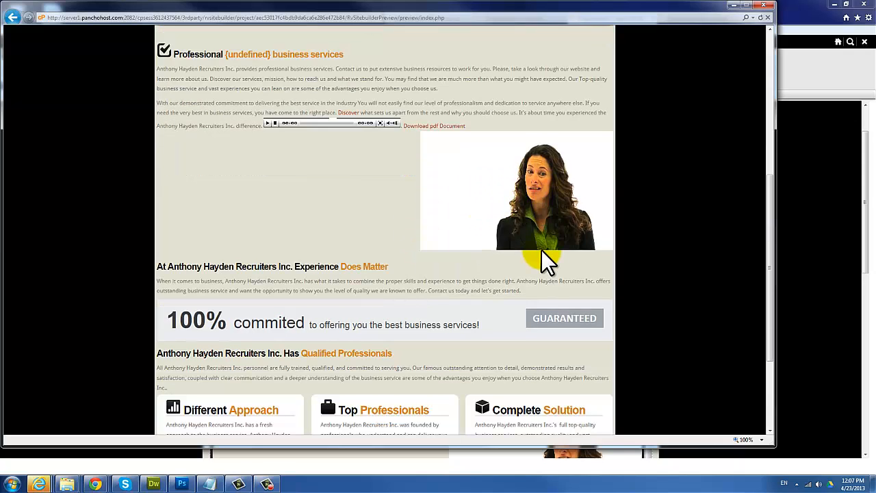
scroll(541, 256, up, 2)
scroll(534, 249, up, 3)
scroll(529, 249, down, 3)
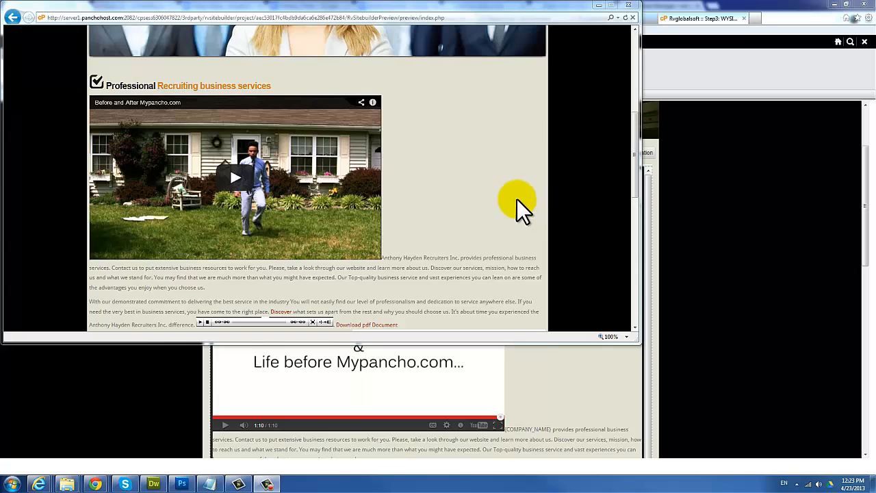
Step: Close the preview and open the Our Services page in the editor
click(631, 8)
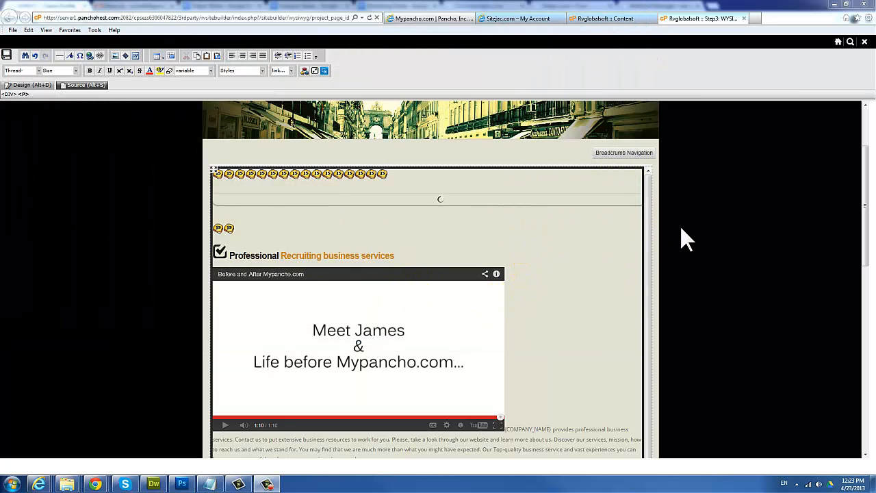
scroll(548, 236, up, 3)
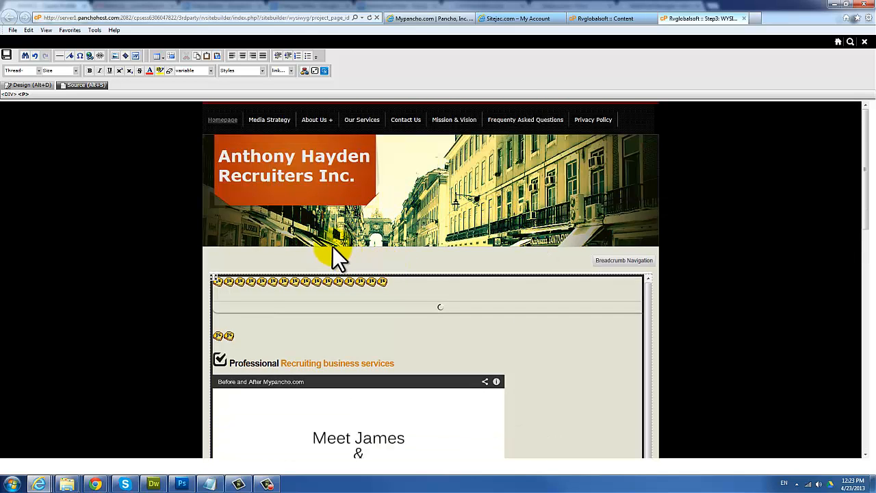
click(357, 121)
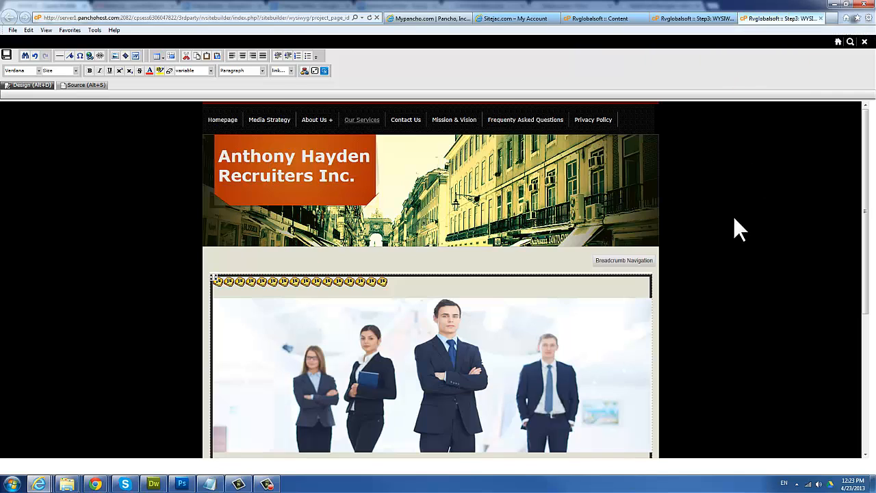
scroll(726, 219, down, 3)
scroll(475, 280, up, 4)
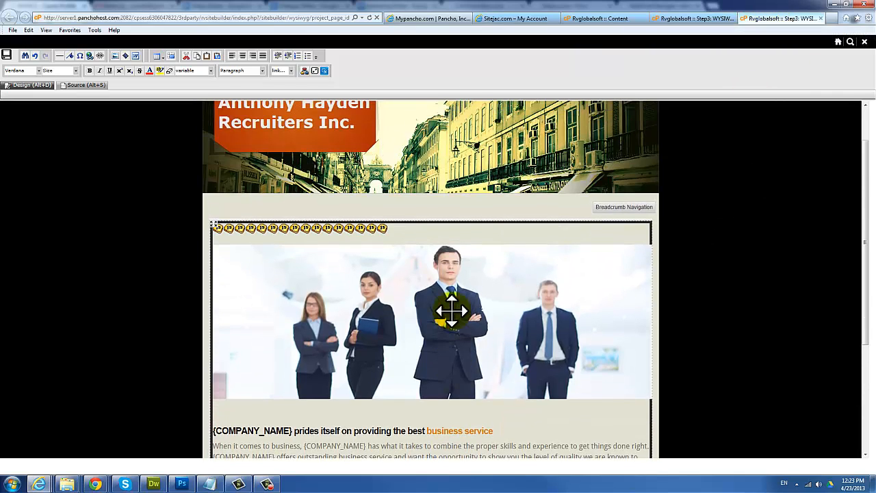
scroll(446, 371, down, 3)
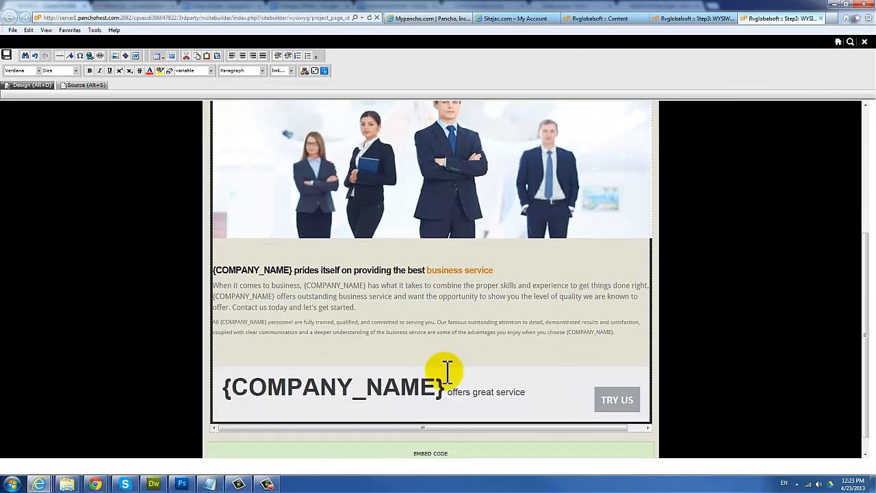
scroll(688, 288, up, 3)
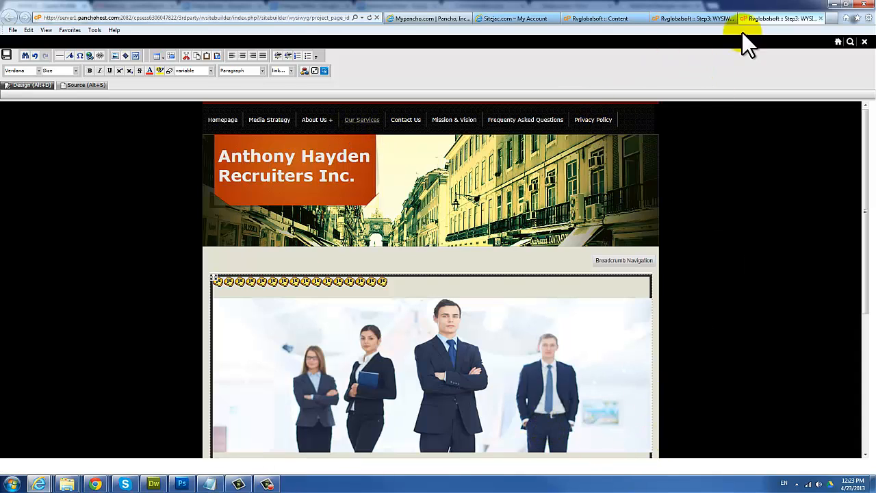
Step: Scroll through the page, then switch to the Content list of the site's pages
scroll(528, 358, down, 3)
scroll(492, 354, up, 2)
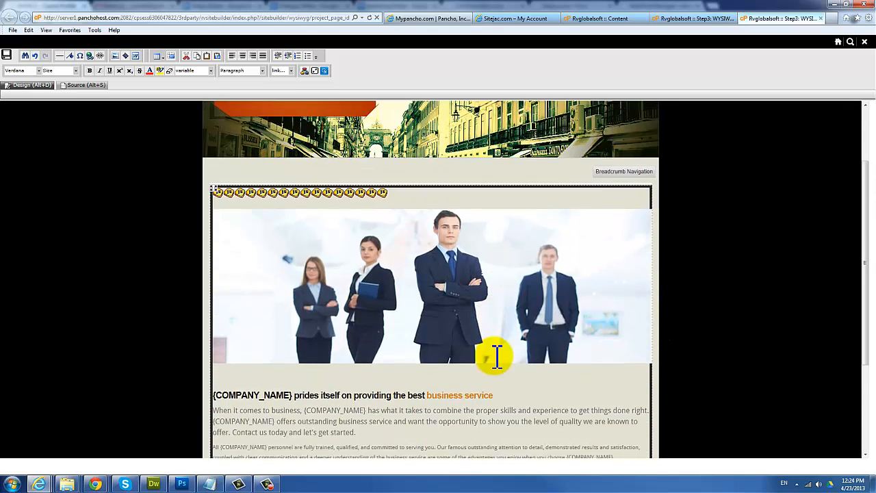
scroll(382, 172, up, 2)
scroll(471, 186, down, 3)
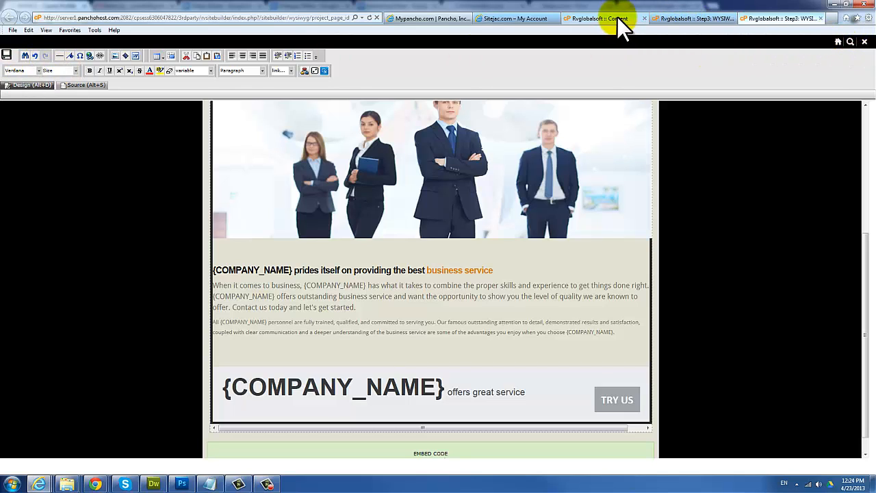
click(674, 21)
click(606, 19)
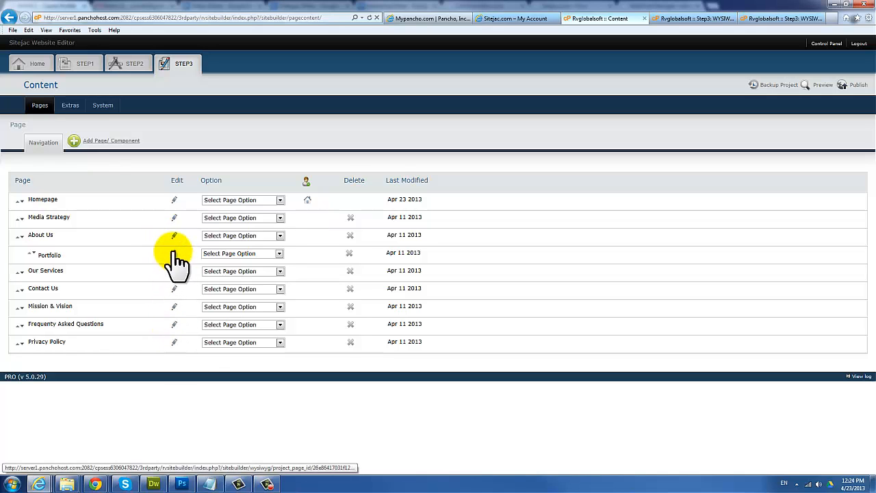
Step: Return to the homepage editor and place the cursor in the {COMPANY_NAME} service paragraph
click(698, 18)
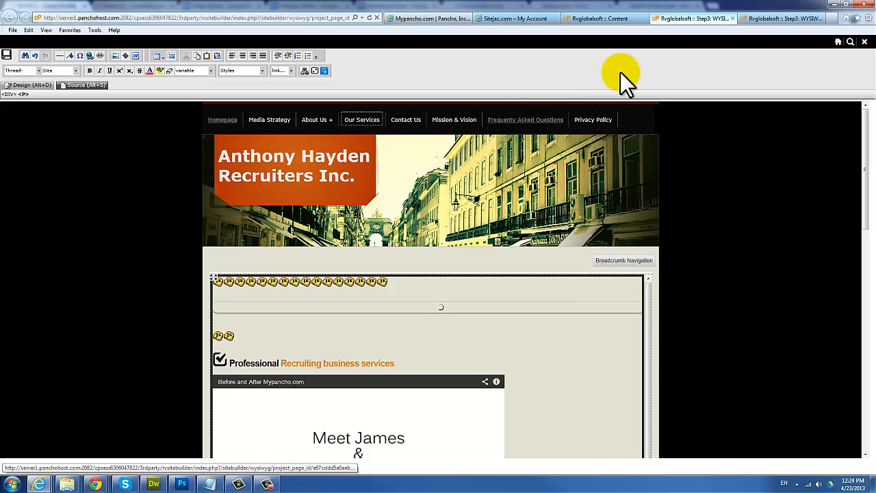
click(768, 20)
click(286, 294)
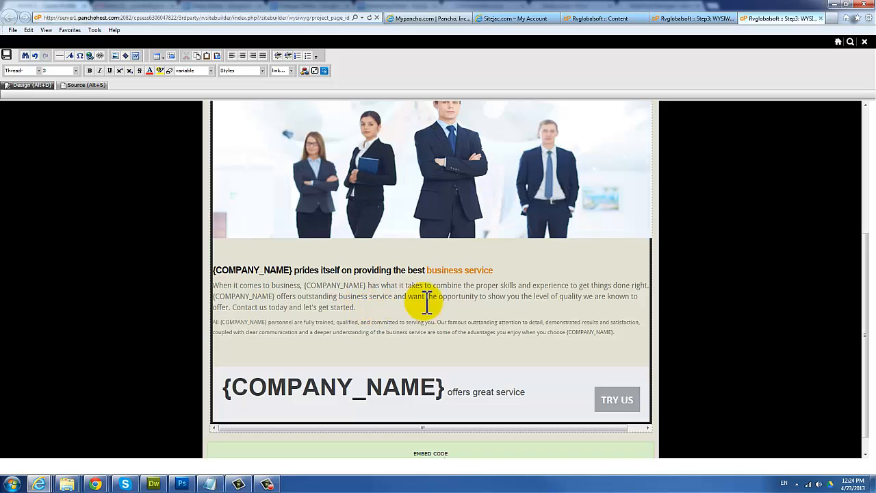
click(314, 324)
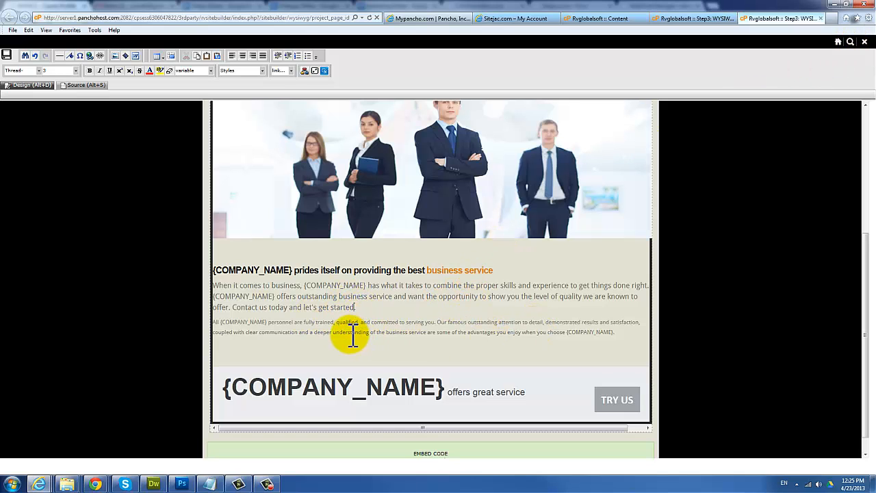
drag(618, 332, 225, 284)
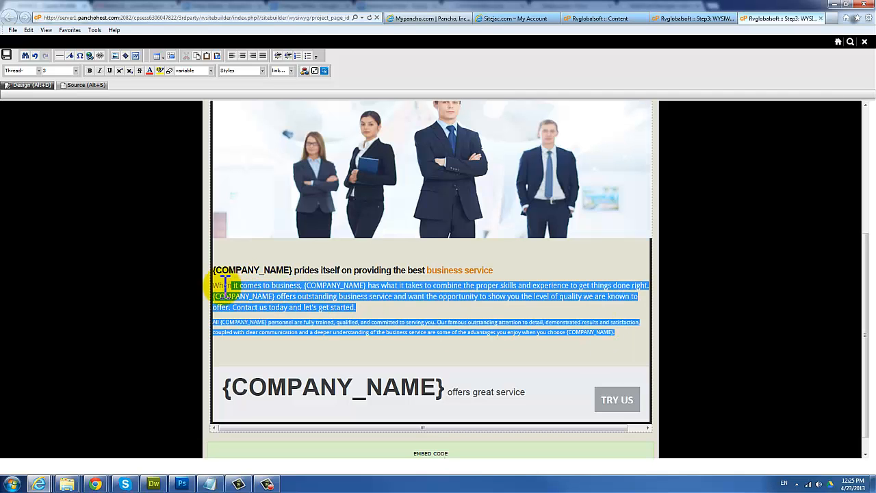
click(283, 289)
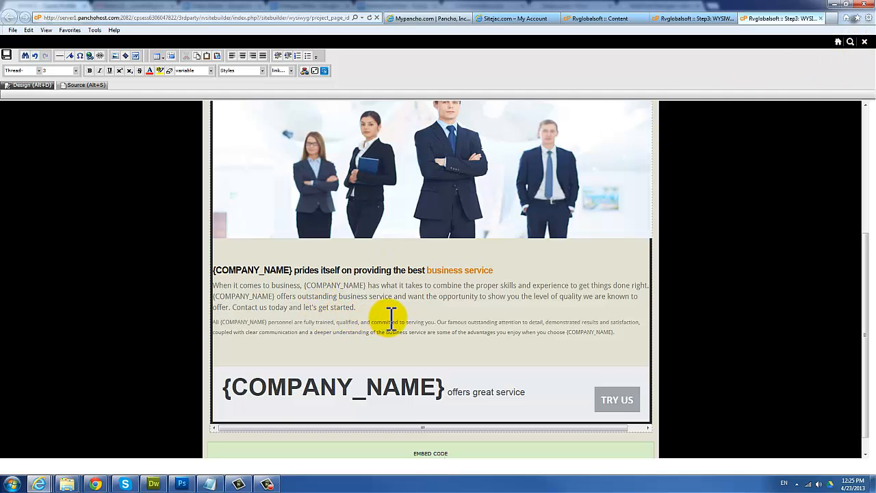
scroll(374, 314, up, 1)
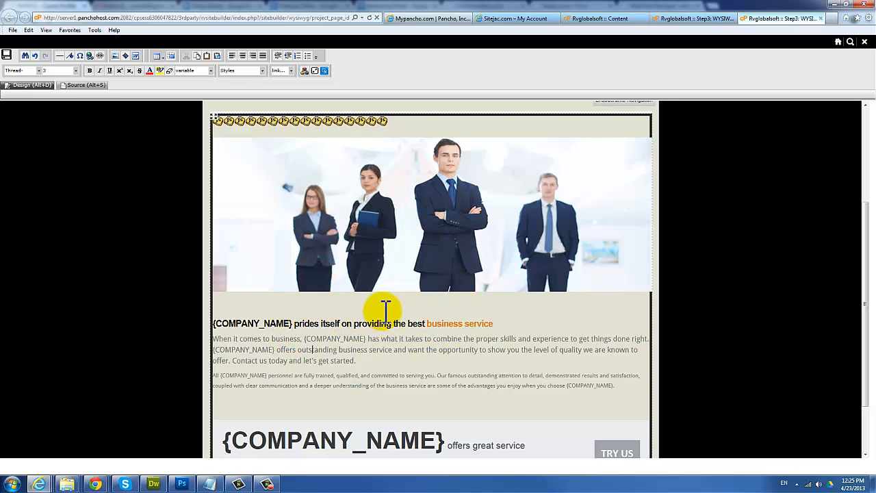
scroll(383, 322, down, 2)
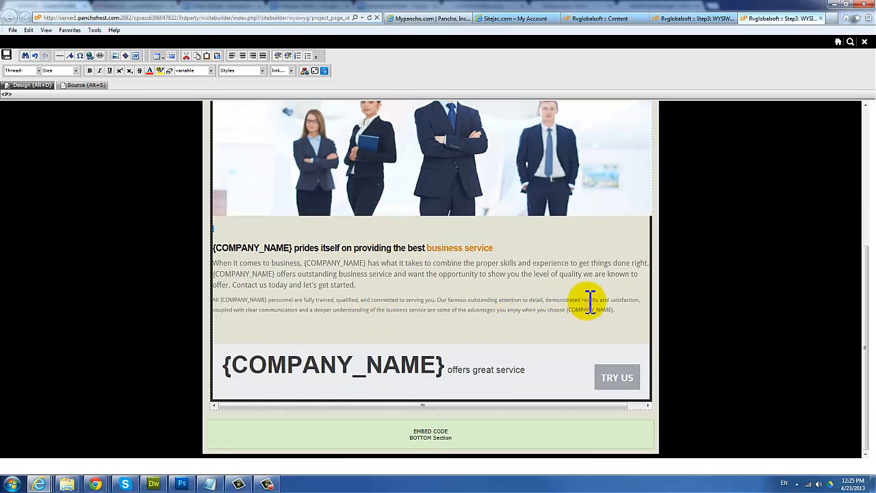
scroll(587, 306, up, 3)
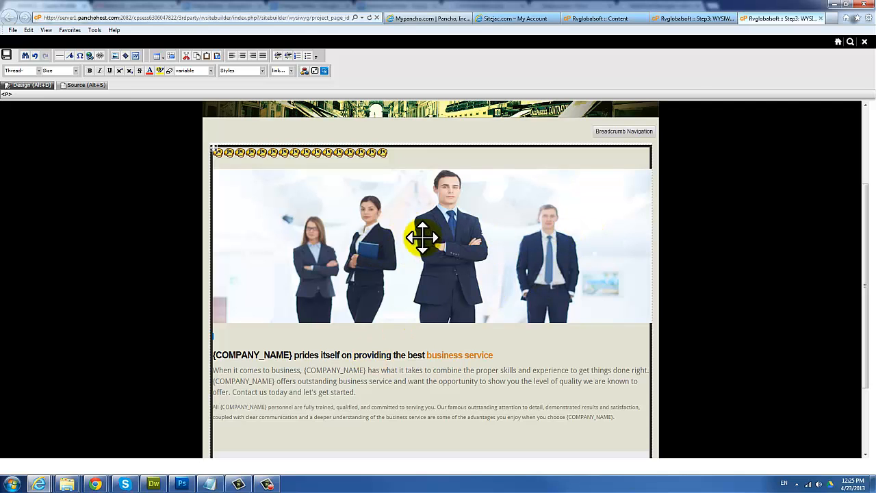
scroll(452, 226, up, 3)
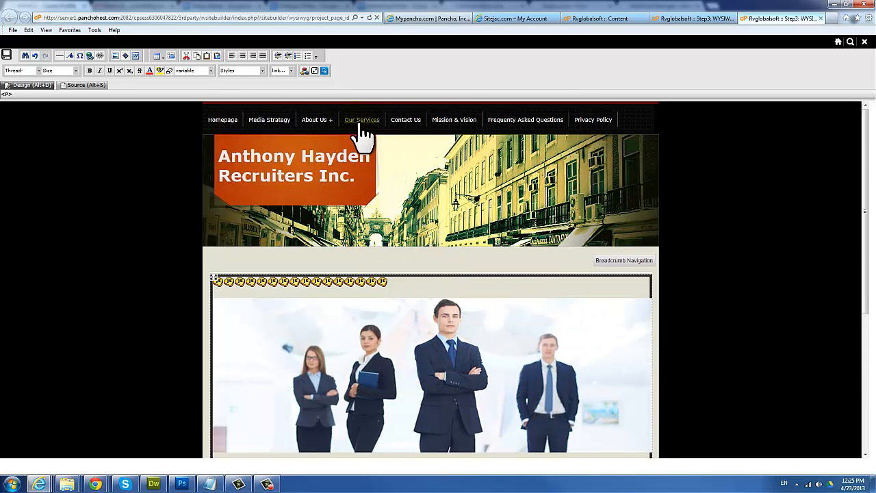
Step: Delete the slider's team photo and insert image7.jpg from Local file in its place
scroll(411, 294, down, 2)
click(407, 293)
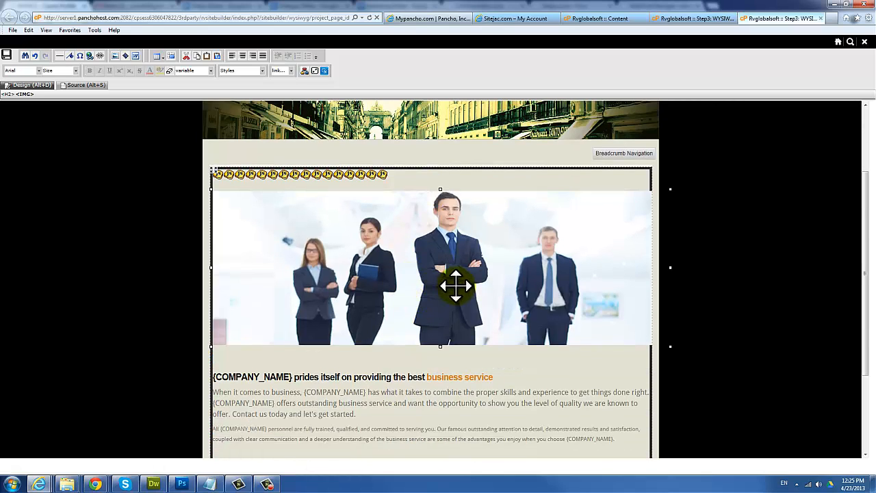
key(Delete)
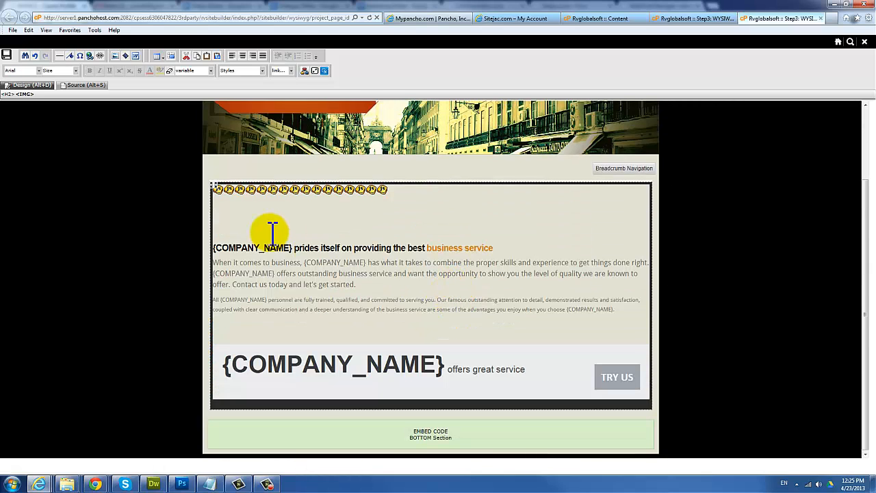
click(221, 214)
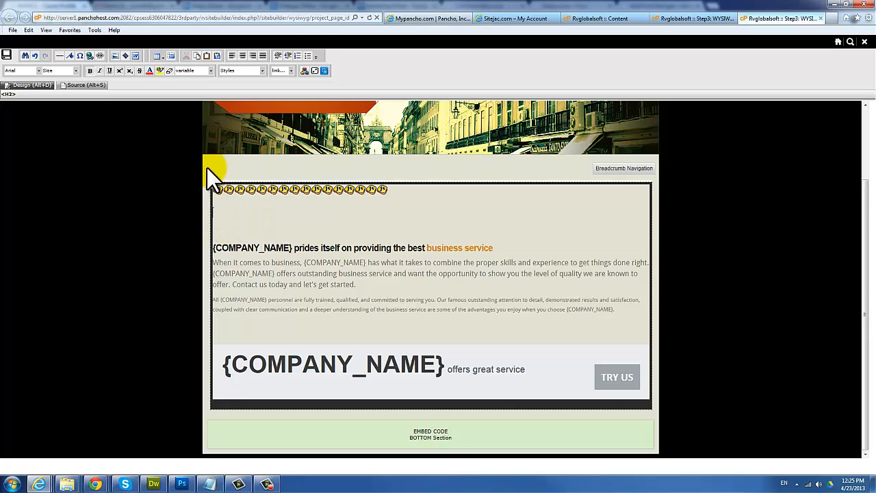
click(118, 55)
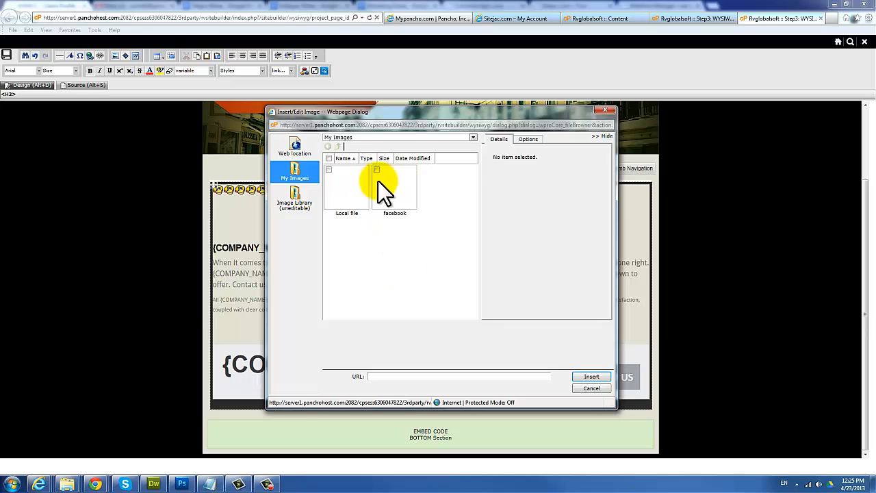
double_click(340, 191)
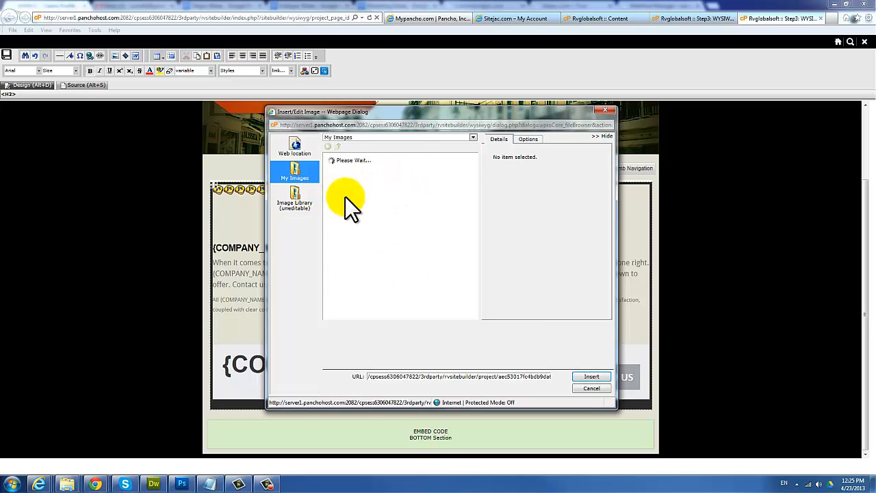
scroll(439, 265, down, 3)
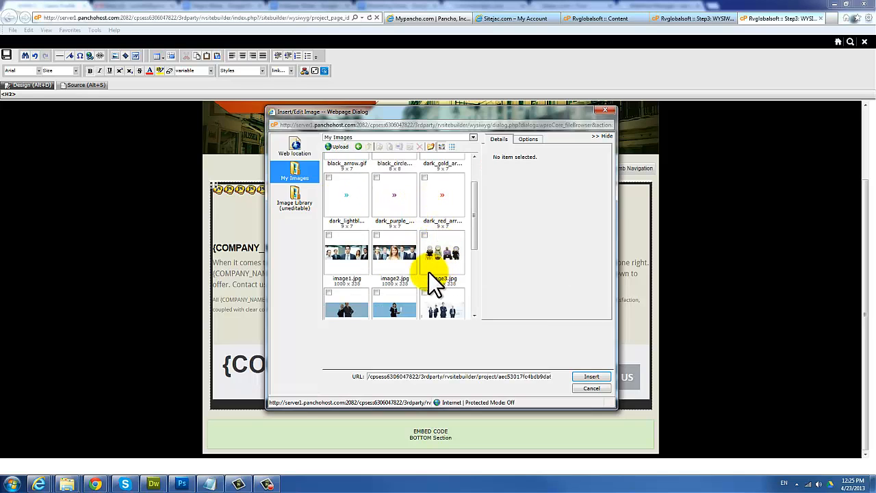
scroll(363, 253, down, 1)
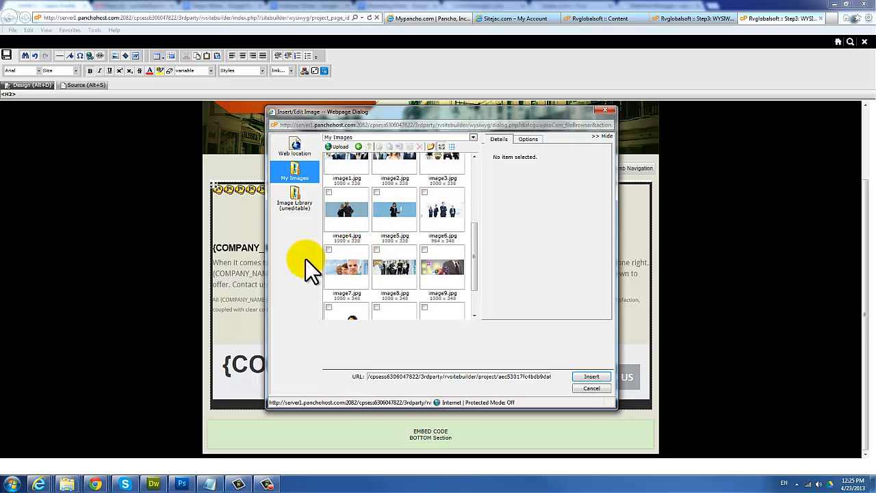
click(346, 268)
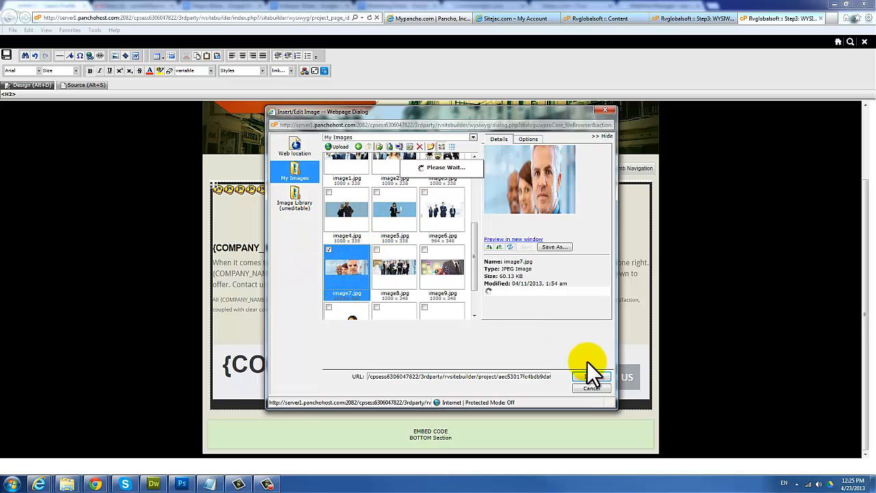
click(592, 376)
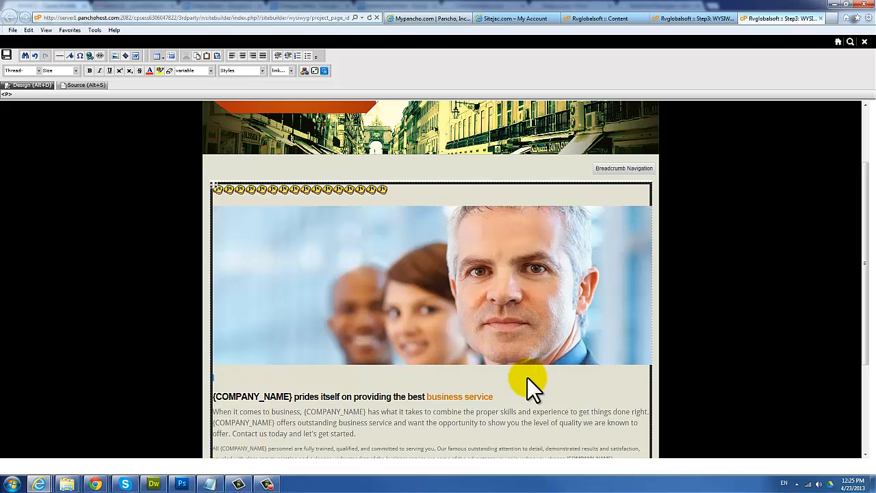
scroll(493, 308, down, 3)
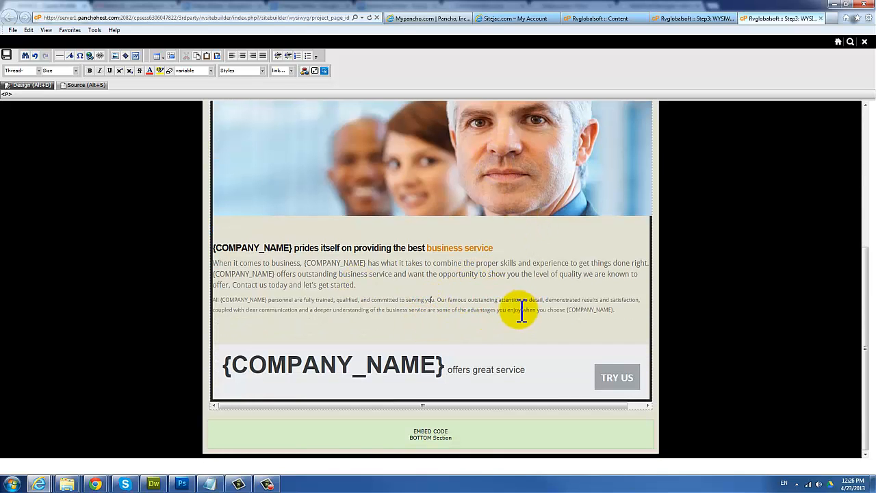
drag(523, 310, 443, 312)
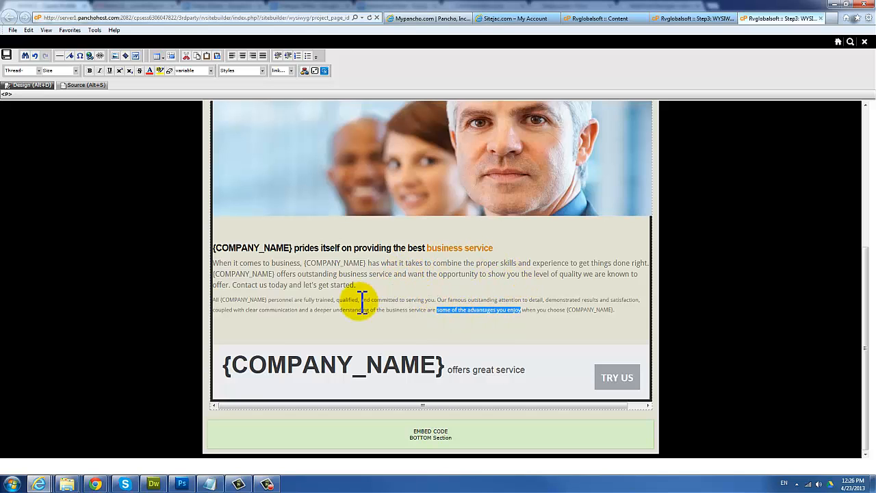
scroll(363, 316, up, 3)
scroll(369, 329, down, 1)
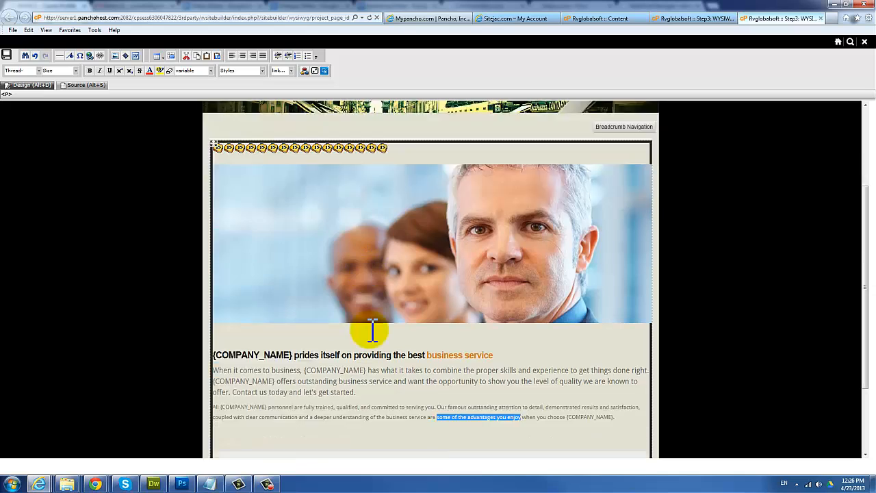
scroll(372, 331, down, 3)
click(401, 367)
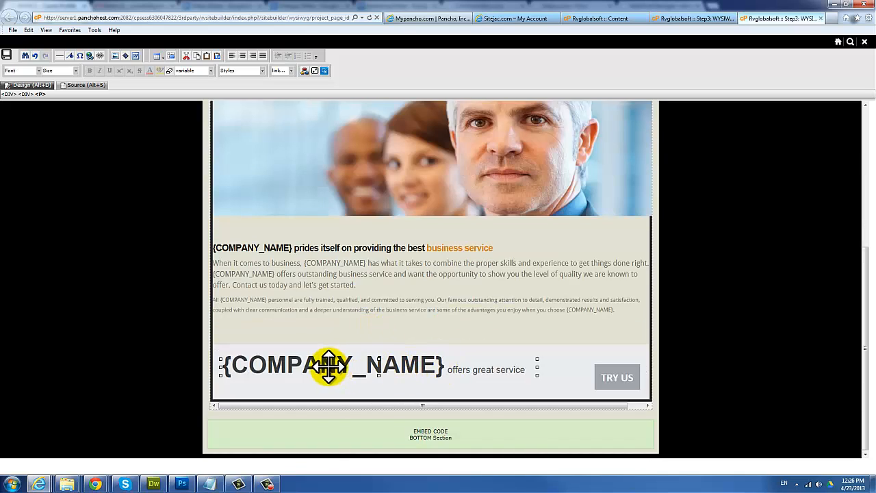
click(242, 366)
double_click(421, 365)
click(445, 365)
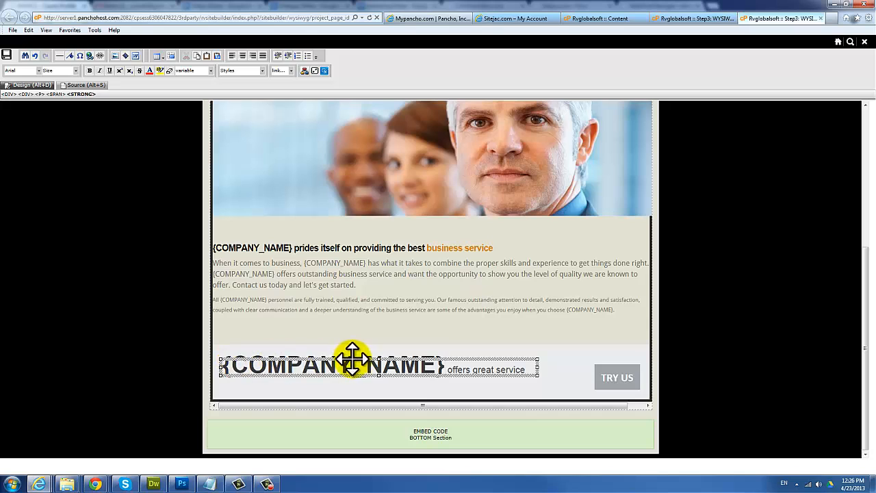
scroll(479, 330, up, 2)
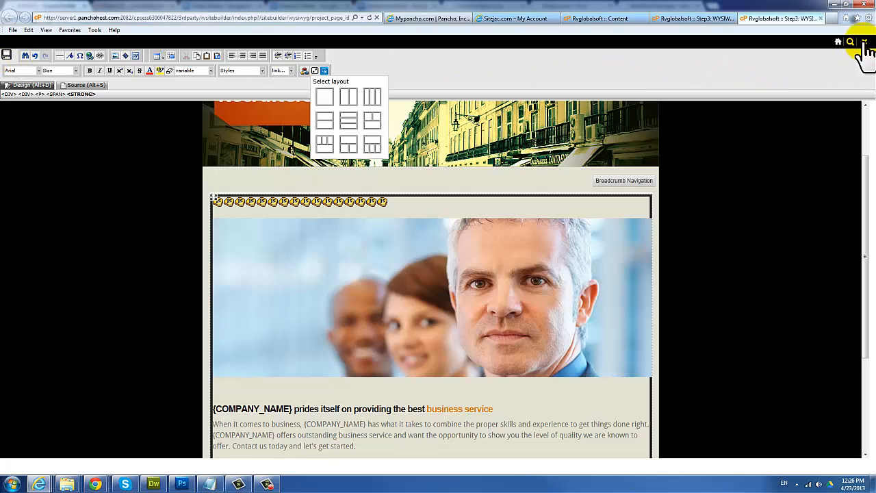
Step: Close the homepage editor and confirm, returning to the Content page list
click(864, 43)
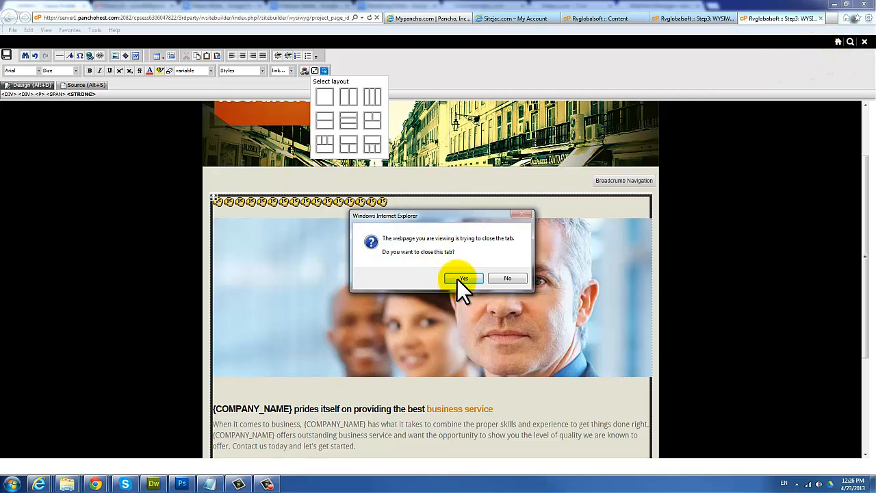
click(462, 278)
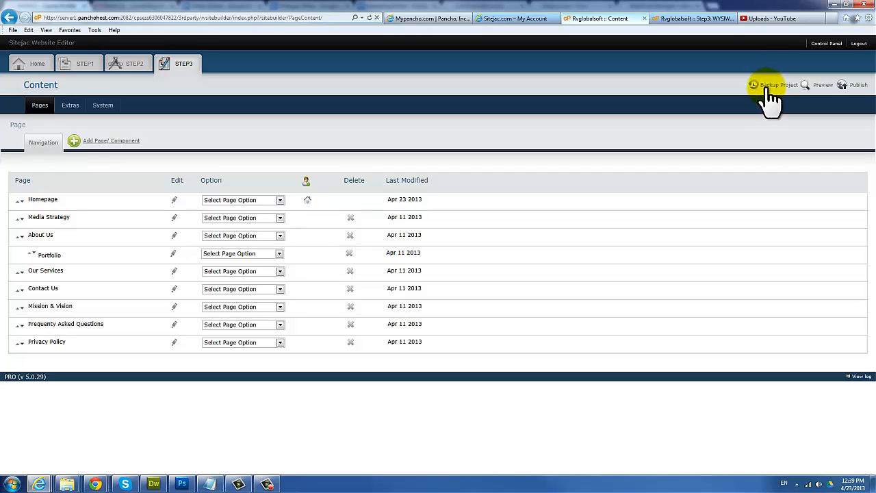
click(857, 87)
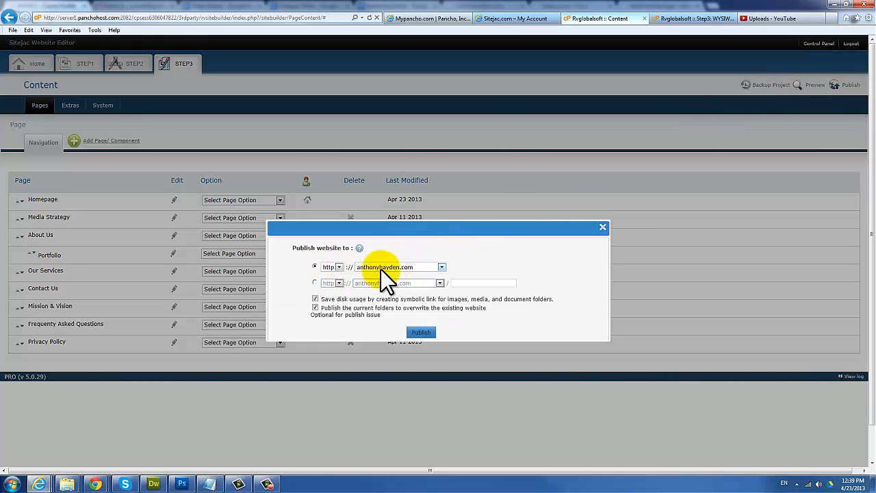
click(419, 334)
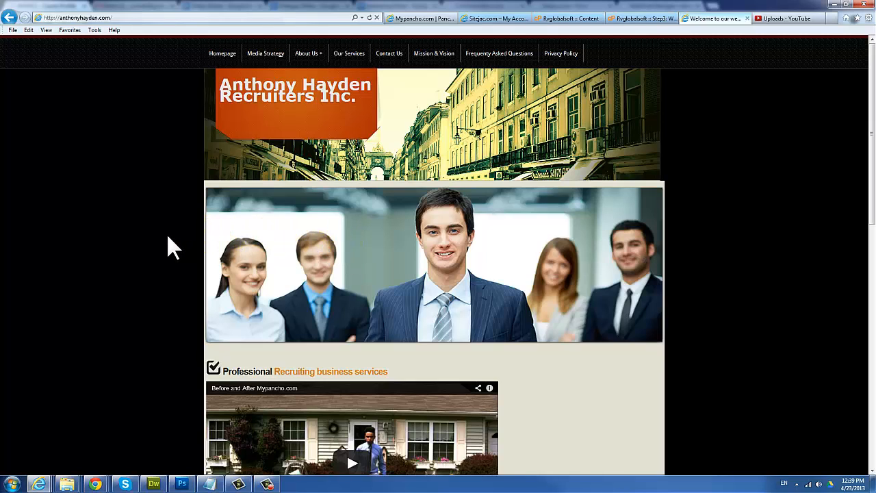
Step: On the live homepage, open the Download pdf Document PDF, then go back
mouse_move(629, 236)
click(102, 17)
click(103, 17)
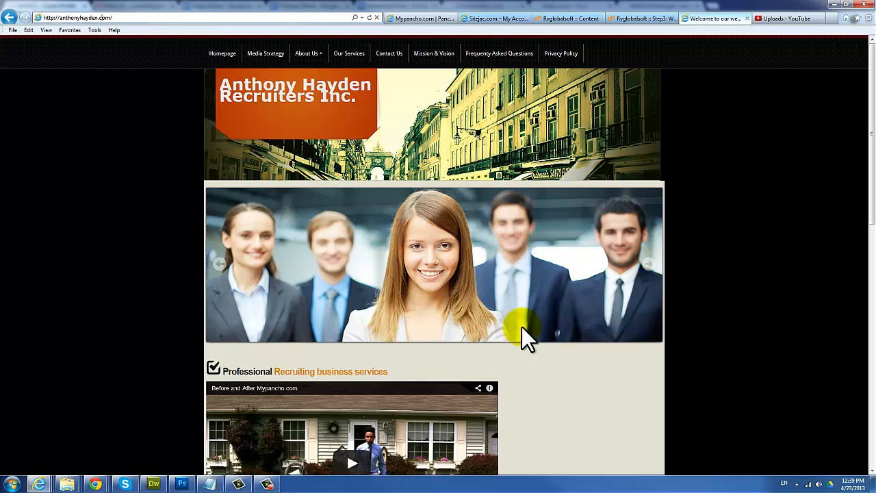
scroll(621, 372, down, 5)
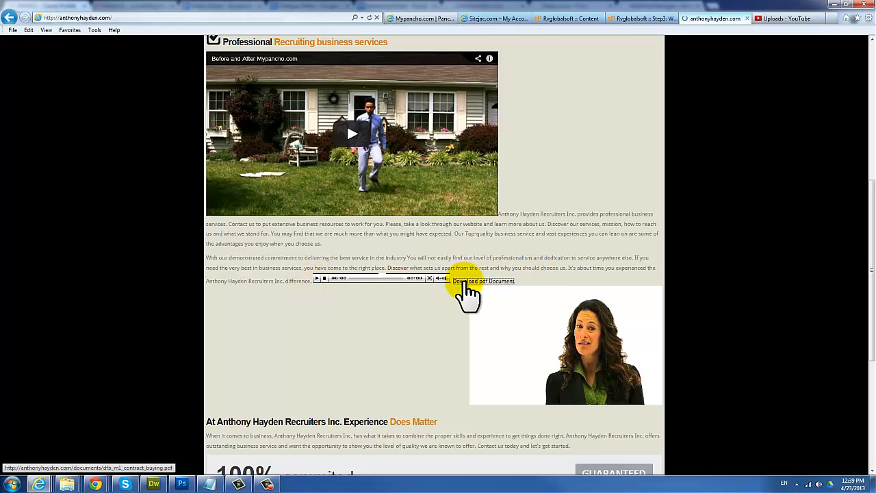
click(468, 283)
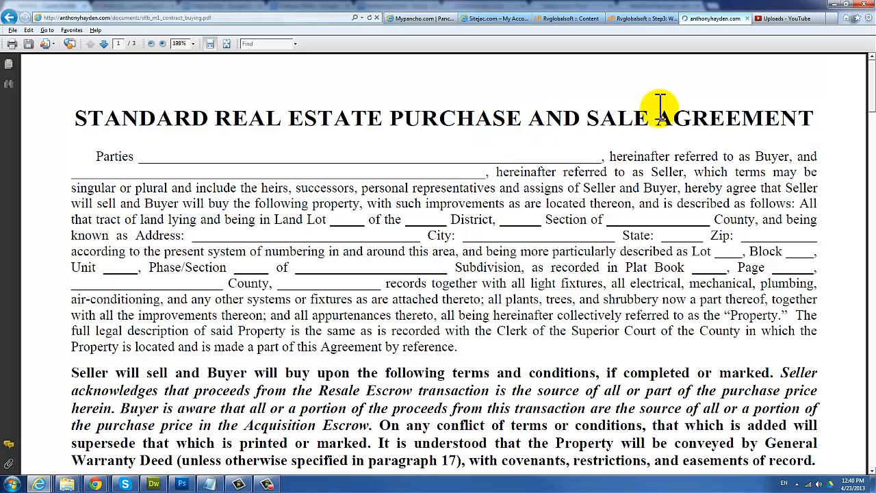
click(9, 18)
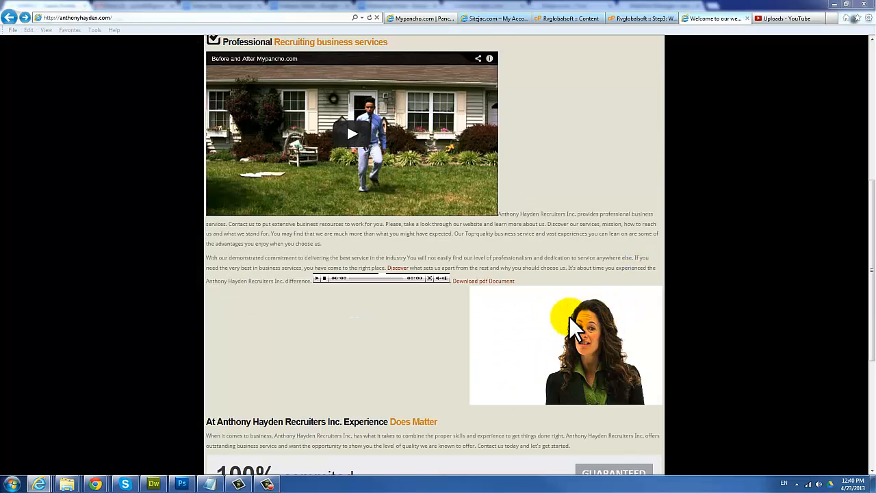
Step: View the published site's Portfolio page under About Us, then the Our Services page
scroll(397, 405, down, 4)
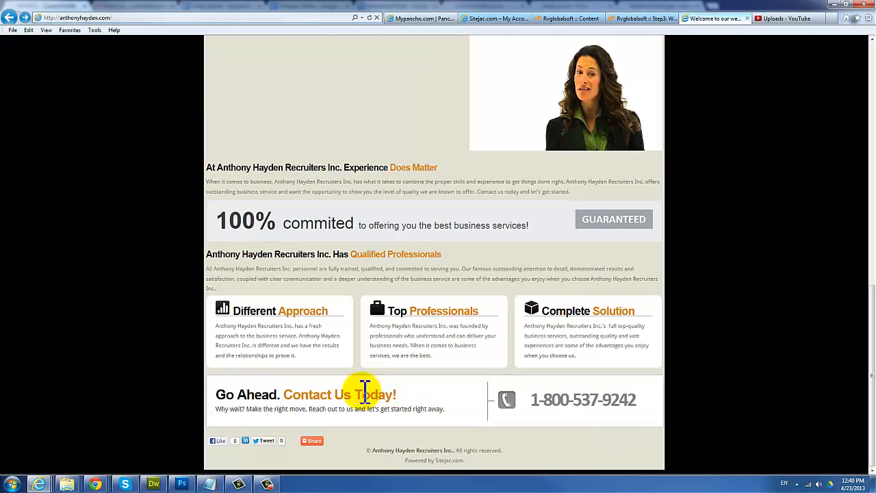
scroll(547, 328, up, 10)
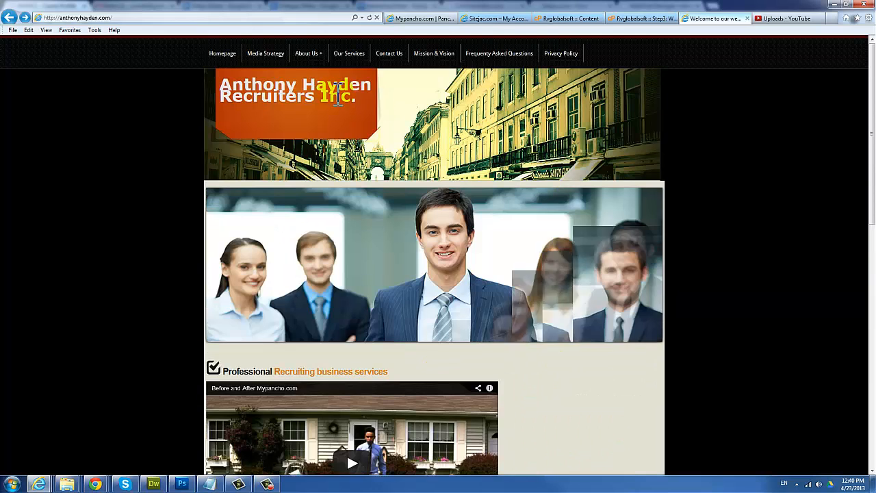
mouse_move(312, 60)
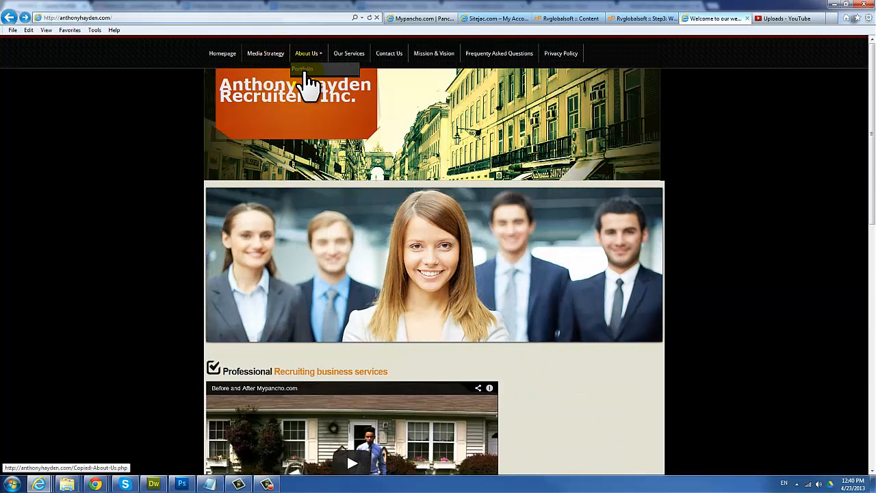
click(309, 70)
click(339, 54)
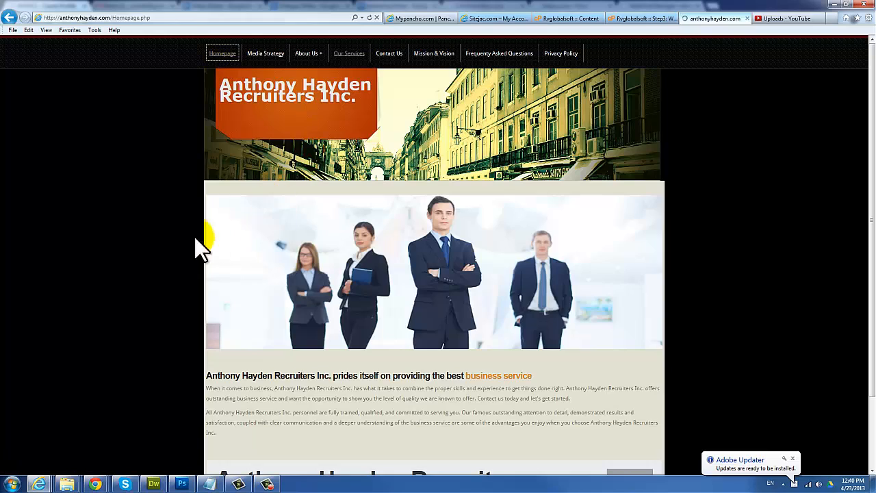
Step: Scroll through Our Services, then return to the Sitejac editor's Content page list
scroll(571, 359, down, 1)
scroll(582, 352, down, 5)
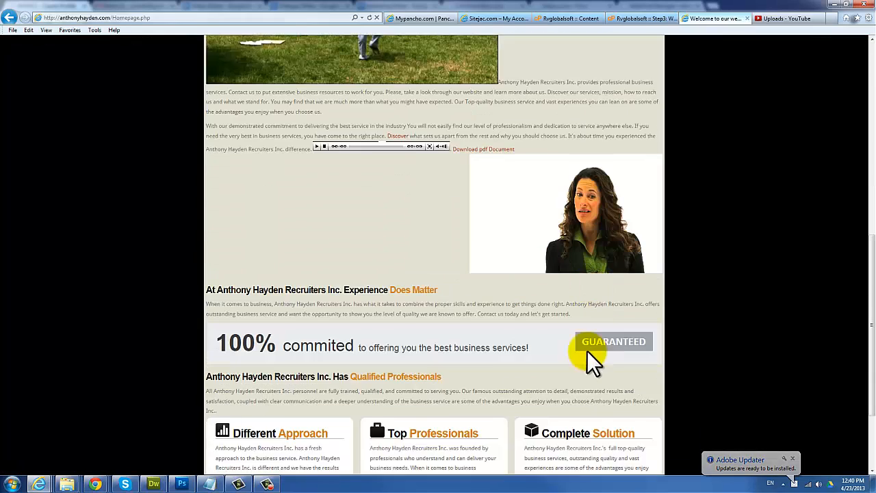
scroll(435, 325, up, 2)
scroll(434, 322, up, 3)
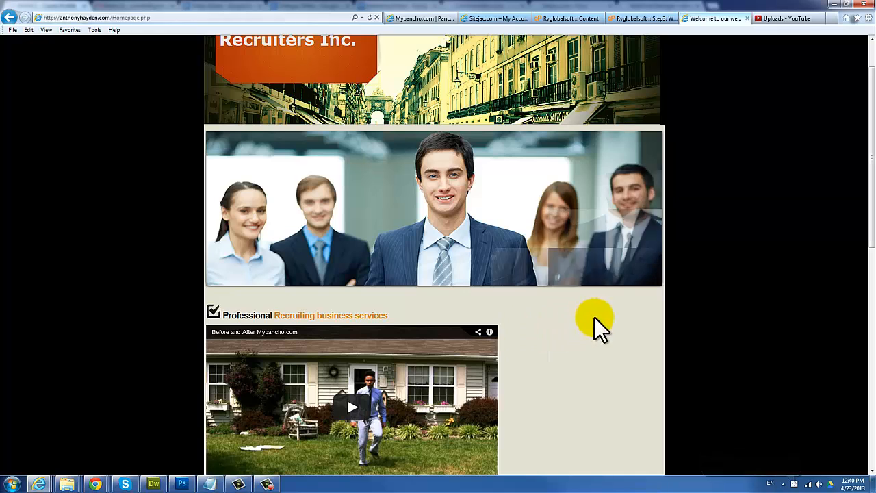
scroll(623, 322, up, 1)
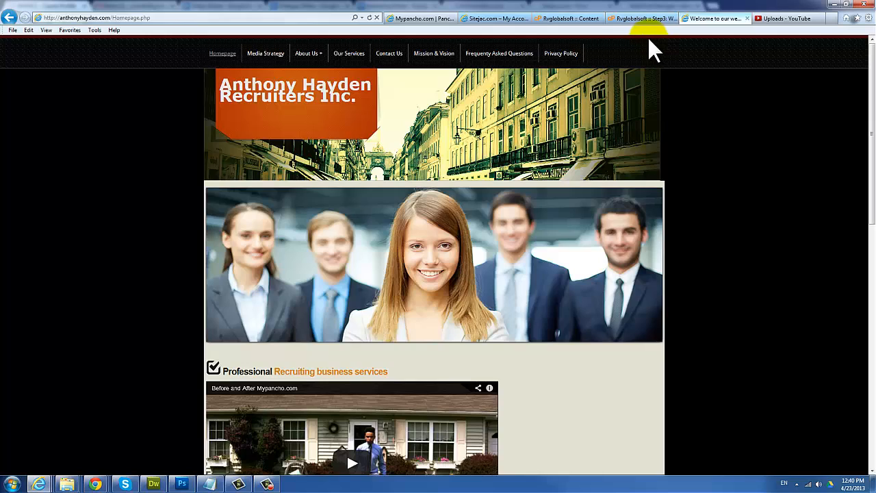
click(571, 18)
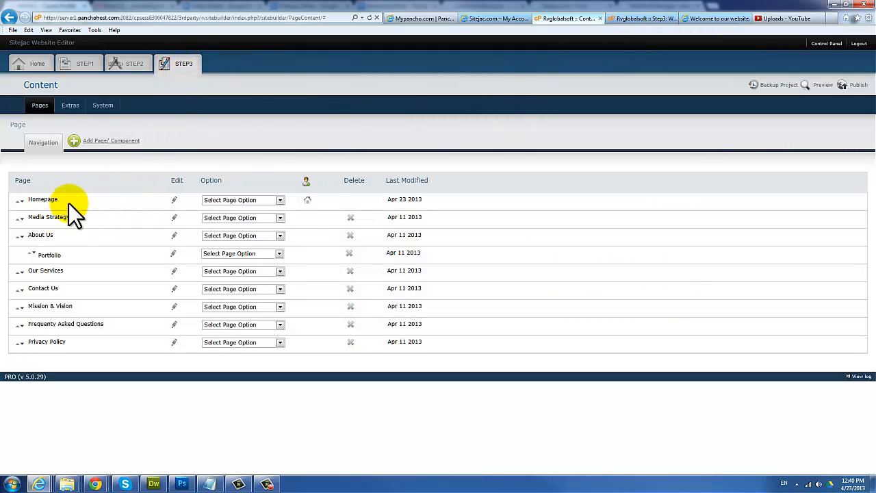
Step: Edit the Homepage and browse the My Images folder in the Insert/Edit Image dialog
click(174, 203)
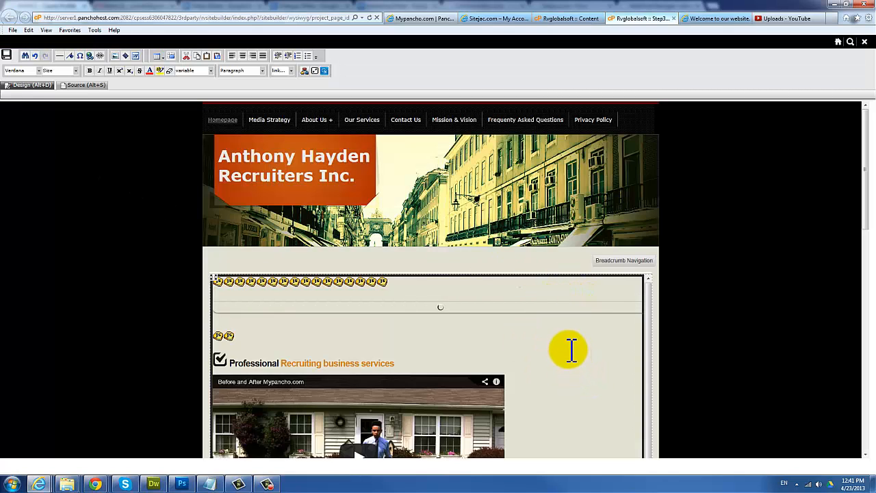
scroll(606, 333, down, 1)
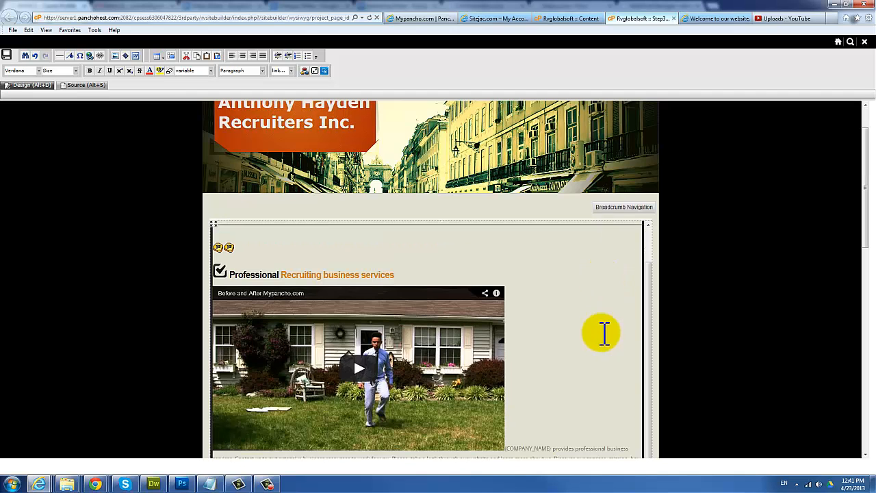
scroll(496, 267, up, 1)
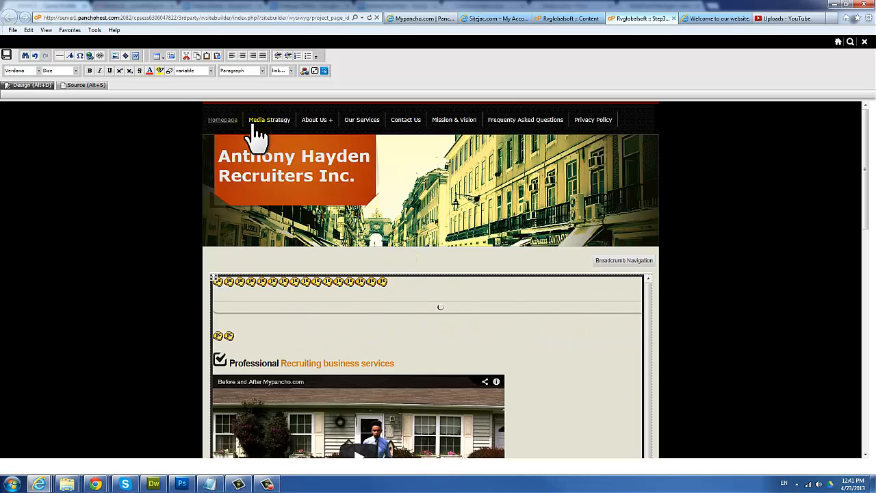
click(115, 56)
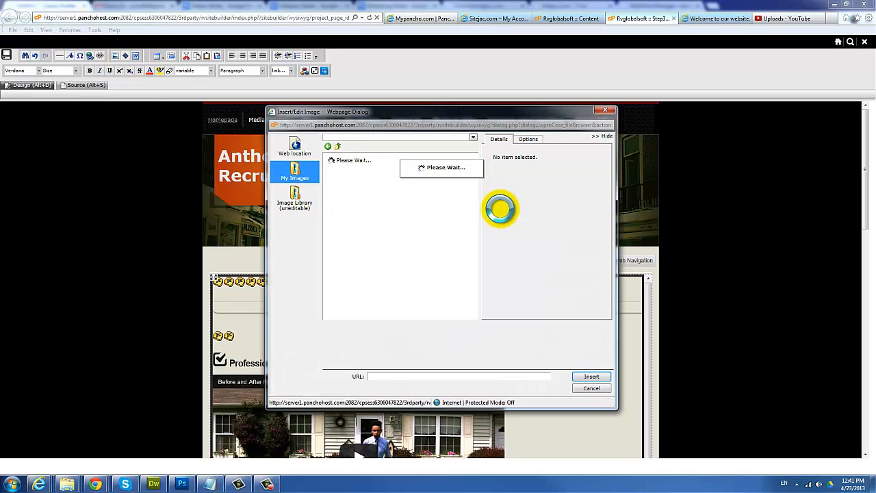
double_click(346, 186)
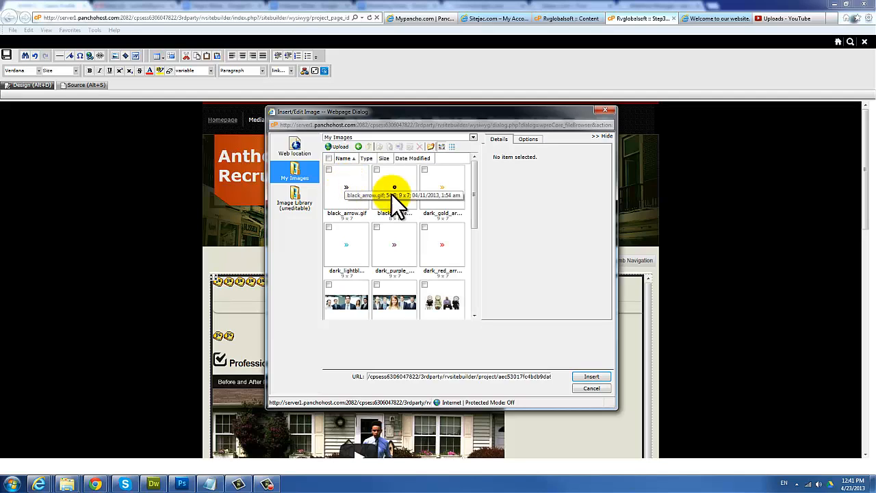
Step: Compare image1.jpg and image2.jpg, leaving image2.jpg (1000 x 338, 77.76 KB) selected
drag(472, 199, 442, 232)
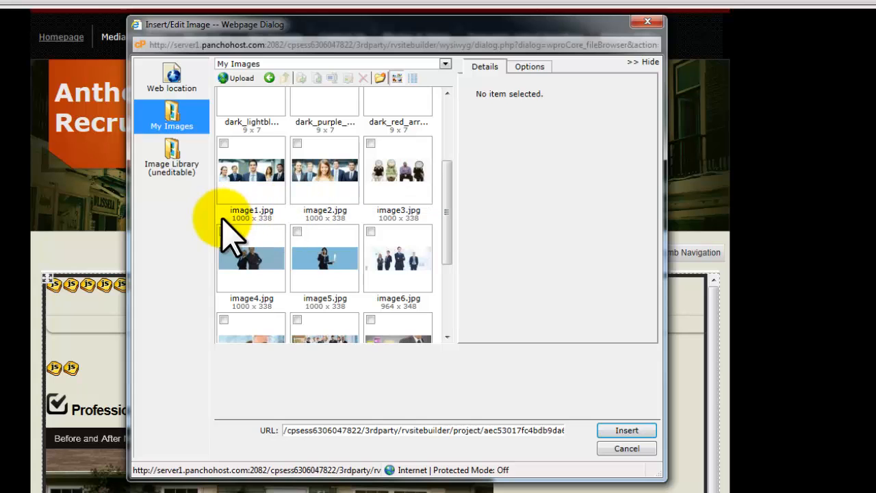
click(252, 218)
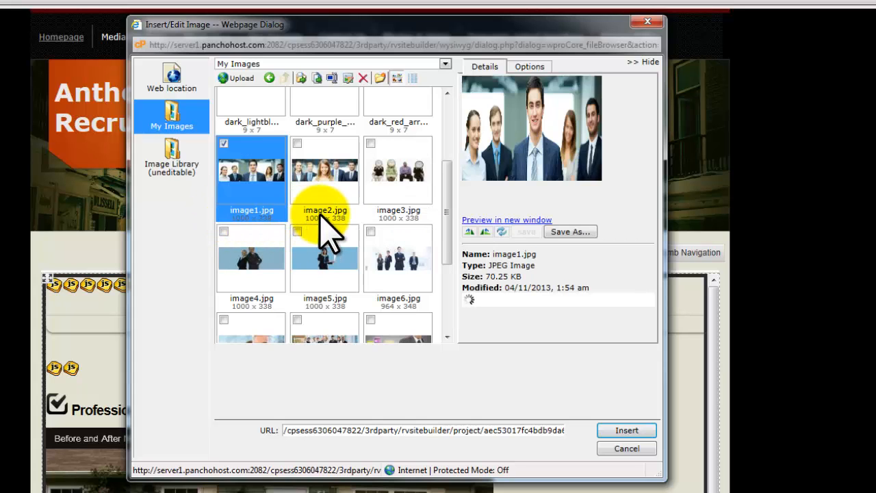
click(323, 218)
click(243, 209)
click(315, 213)
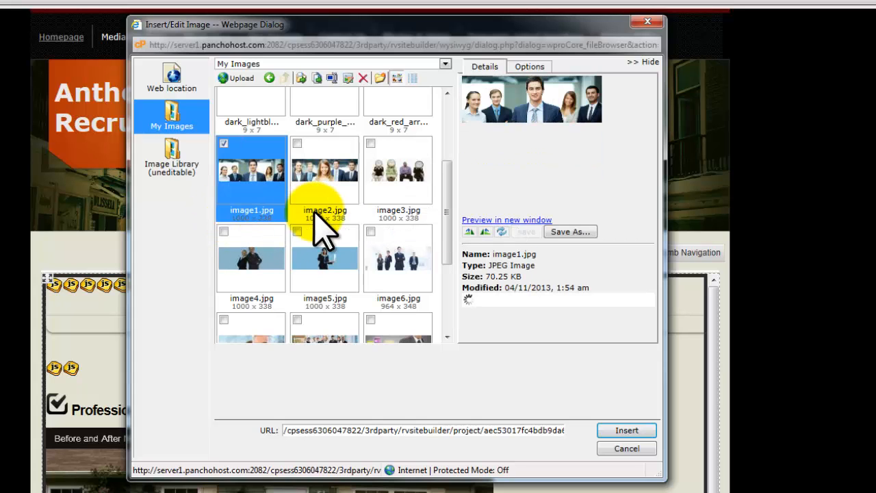
click(253, 216)
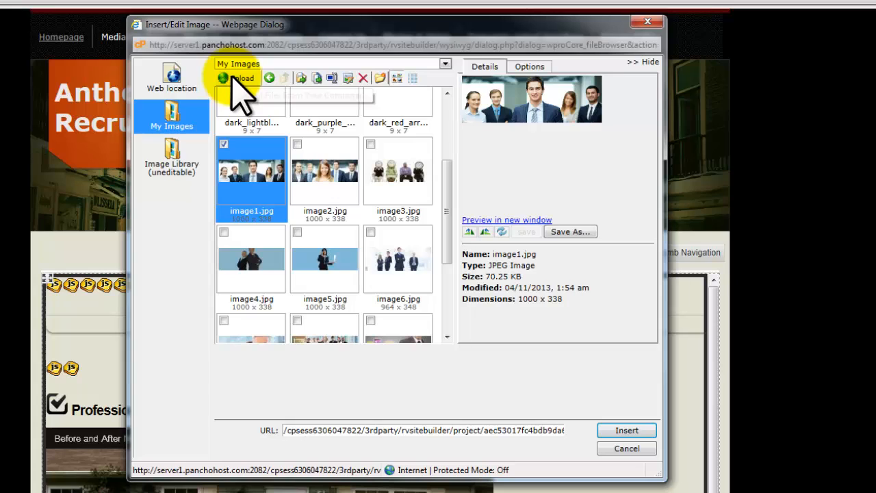
click(249, 206)
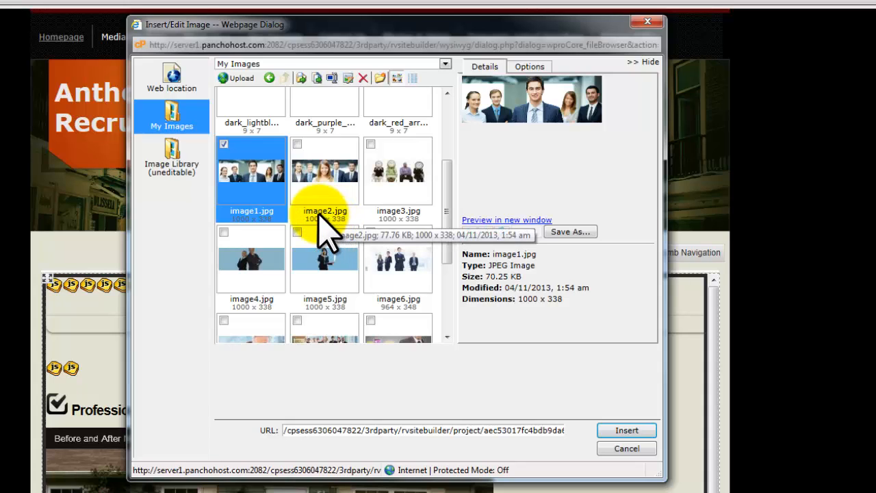
click(247, 200)
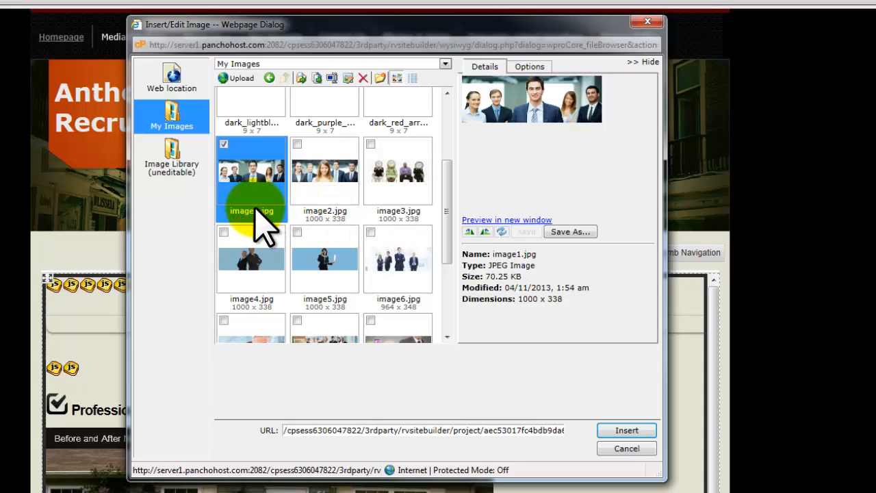
click(336, 202)
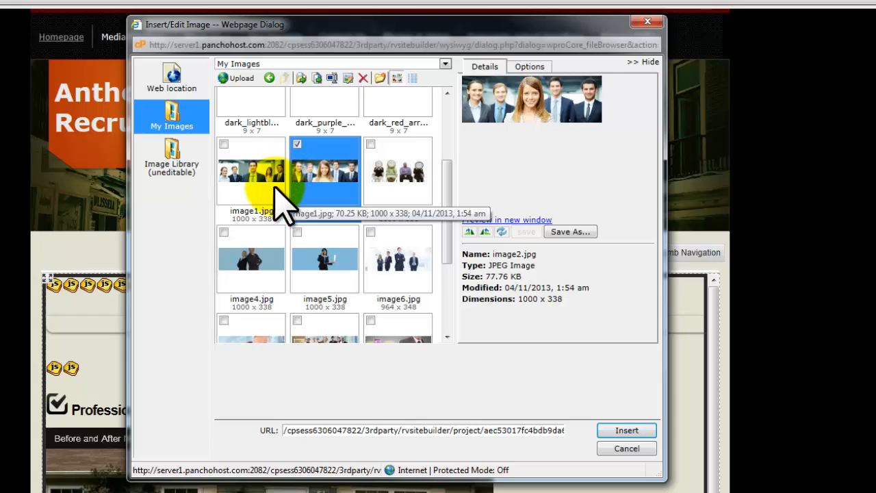
scroll(280, 202, up, 1)
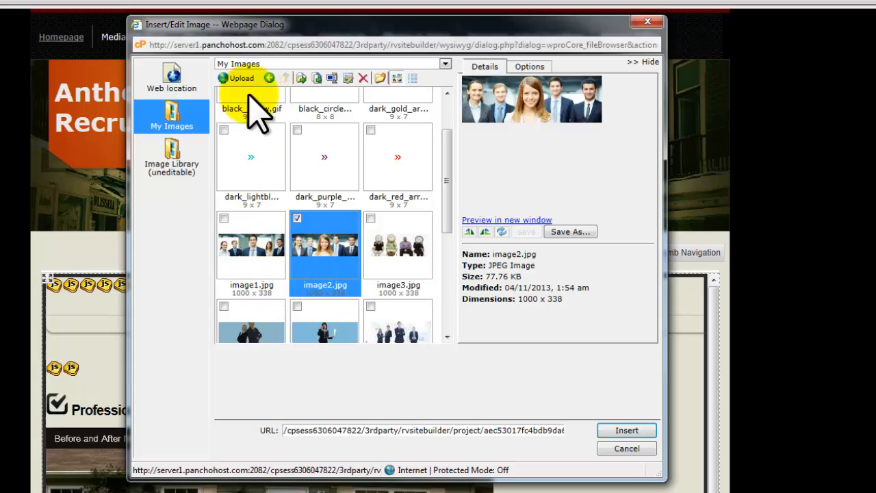
Step: Start an upload allowing up to 5 files with overwriting on, and browse for the first file
click(236, 78)
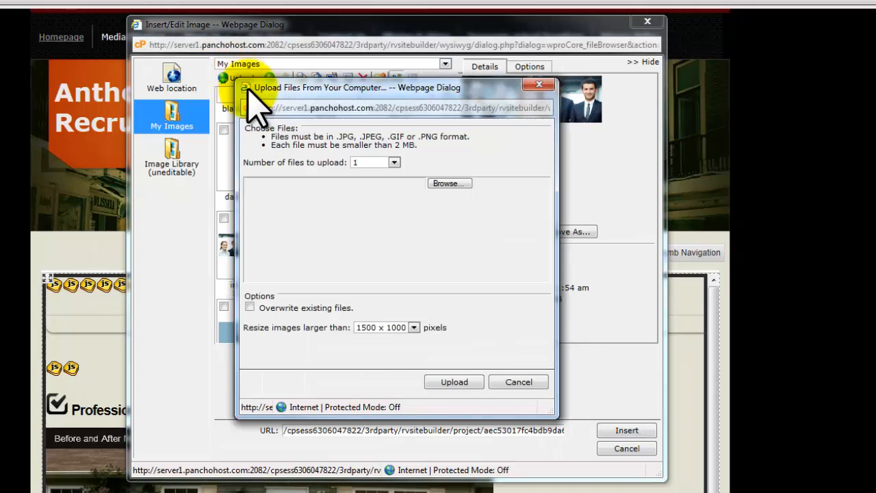
click(375, 163)
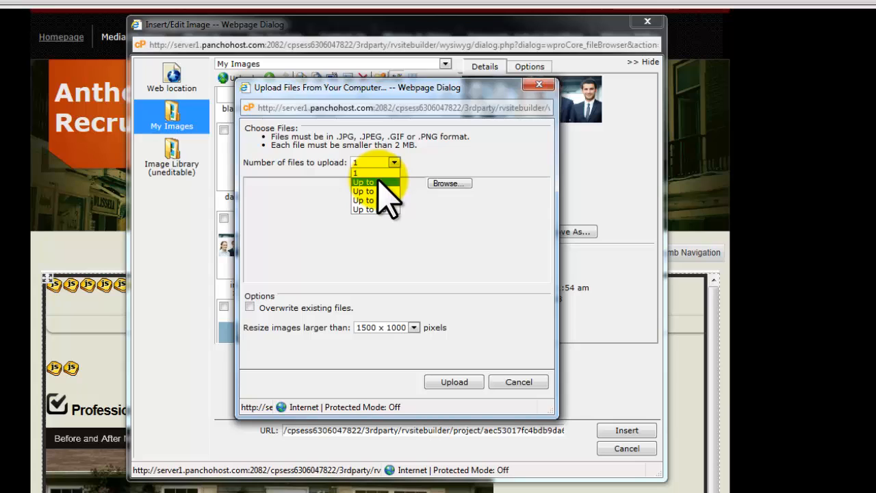
click(378, 182)
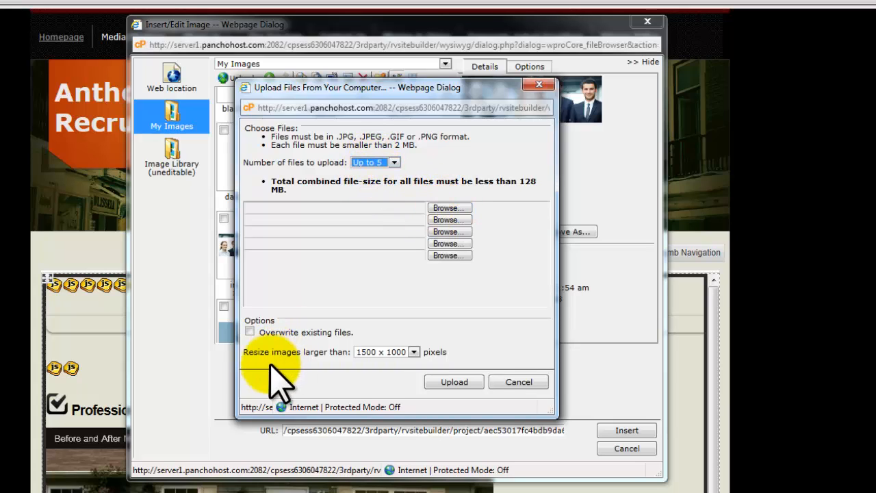
click(250, 331)
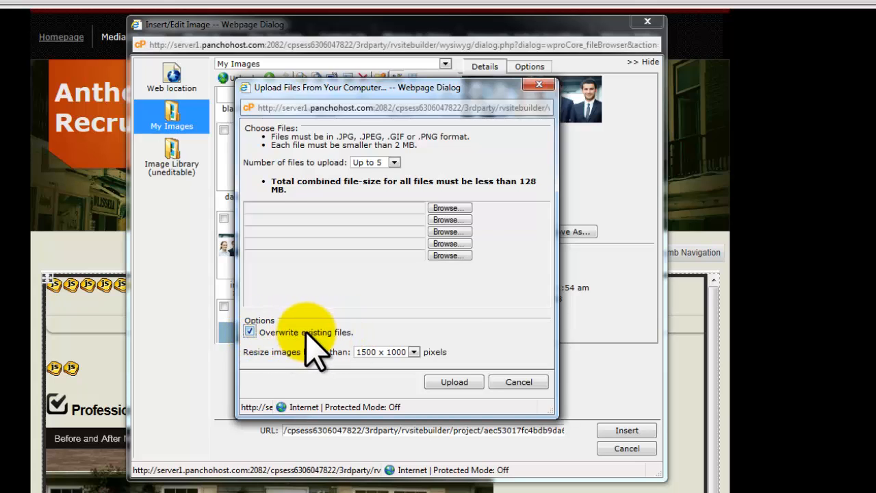
click(250, 332)
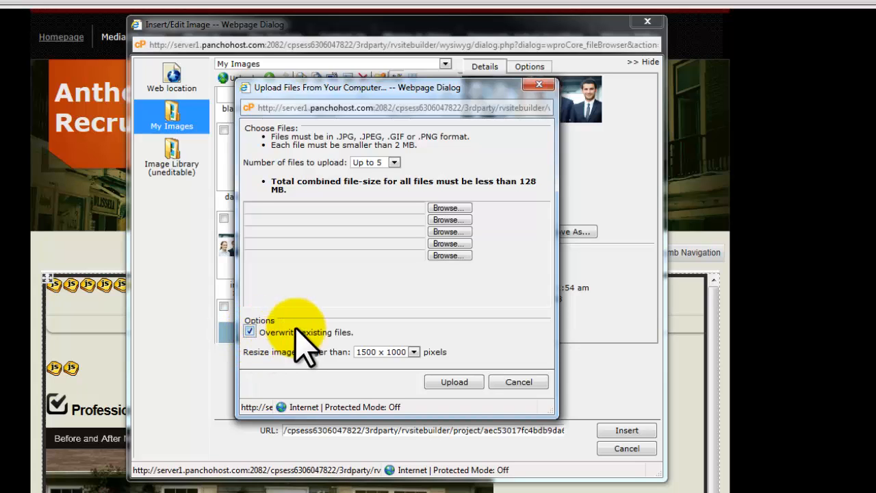
click(447, 208)
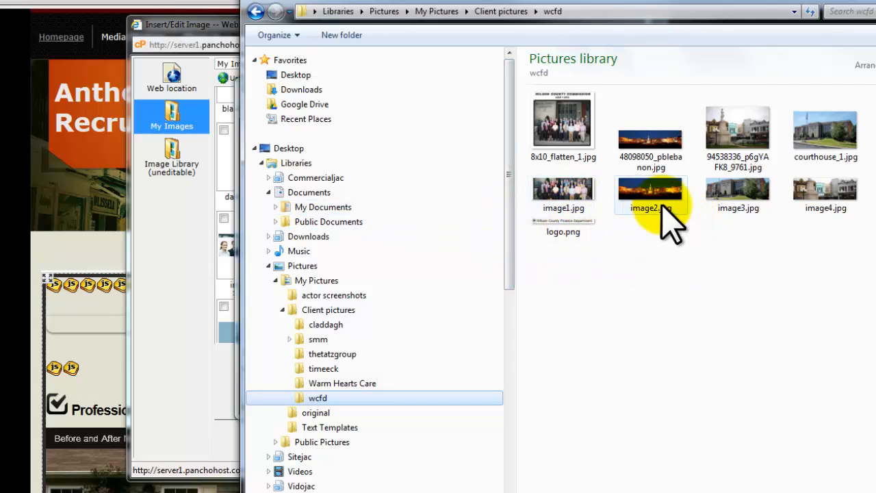
Step: Pick image1.jpg and image2.jpg from the wcfd pictures folder for the two upload slots
mouse_move(579, 200)
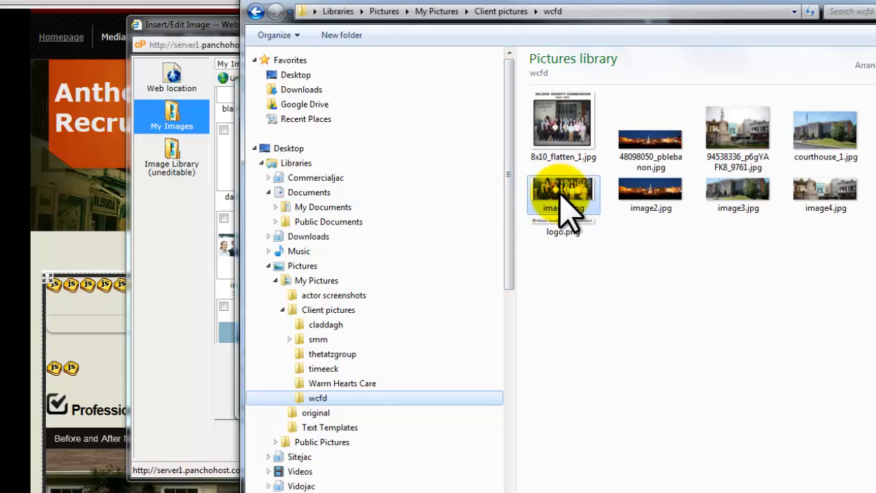
double_click(569, 194)
click(460, 220)
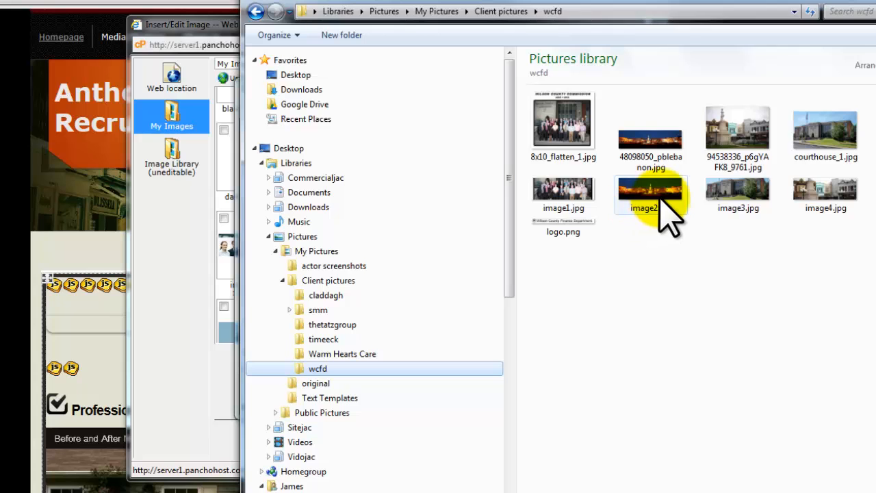
double_click(668, 212)
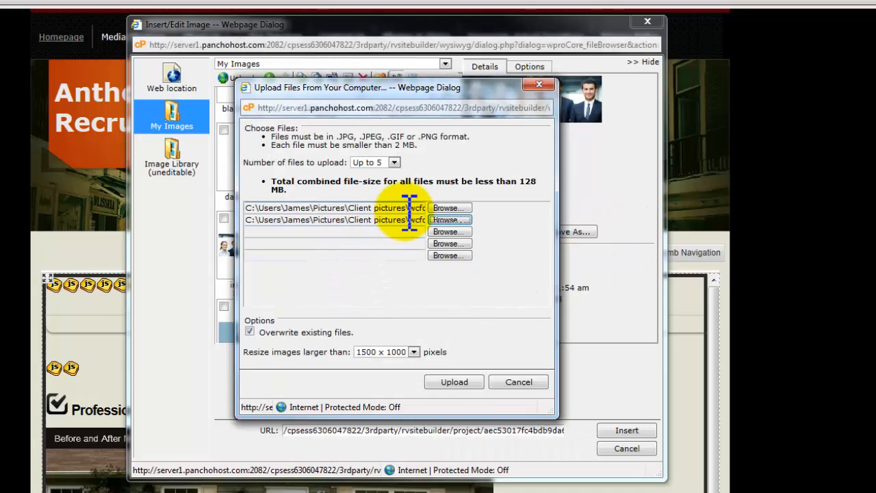
Step: Upload image1.jpg and image2.jpg, then cancel the Insert/Edit Image dialog
click(454, 382)
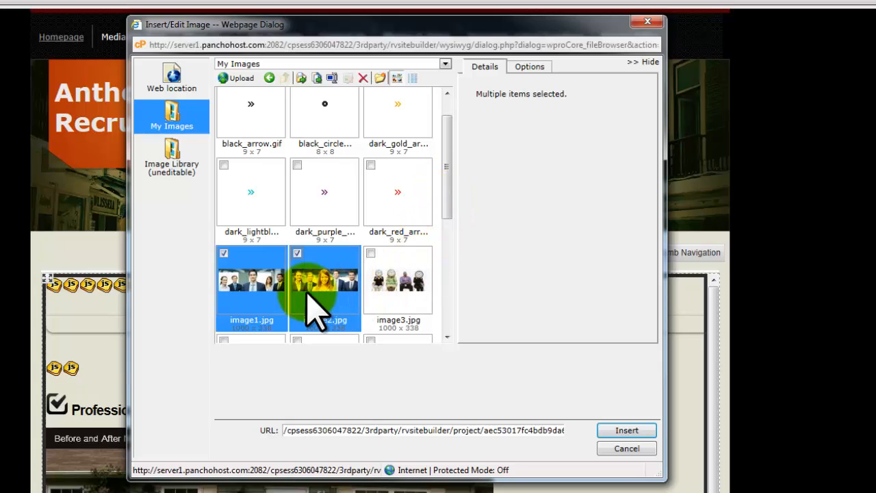
click(627, 449)
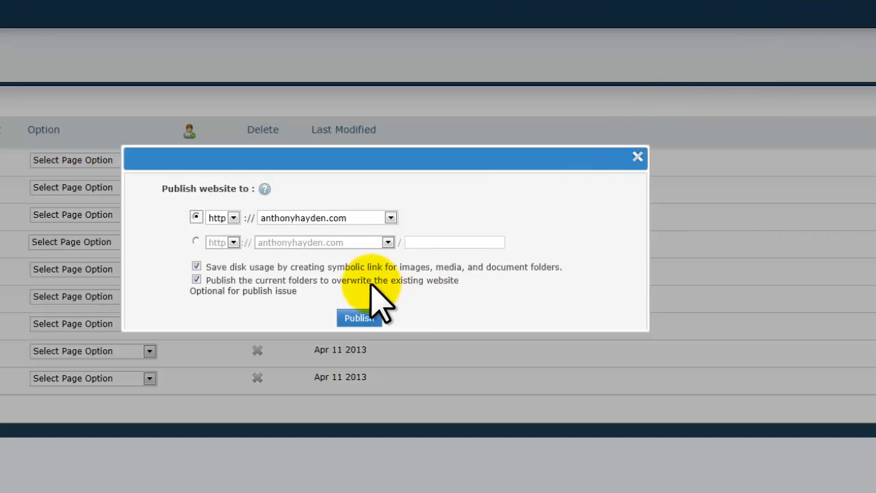
click(354, 319)
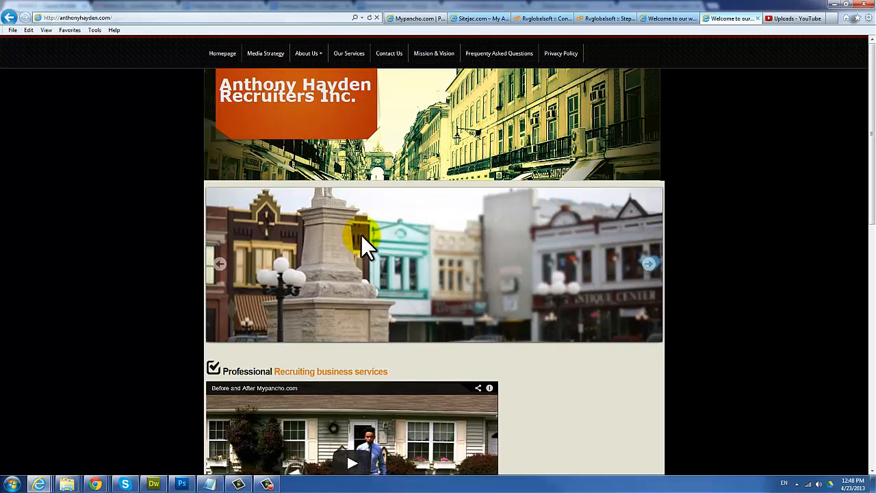
Step: Advance the live homepage slider to the next photo, then return to the editor tab
click(650, 267)
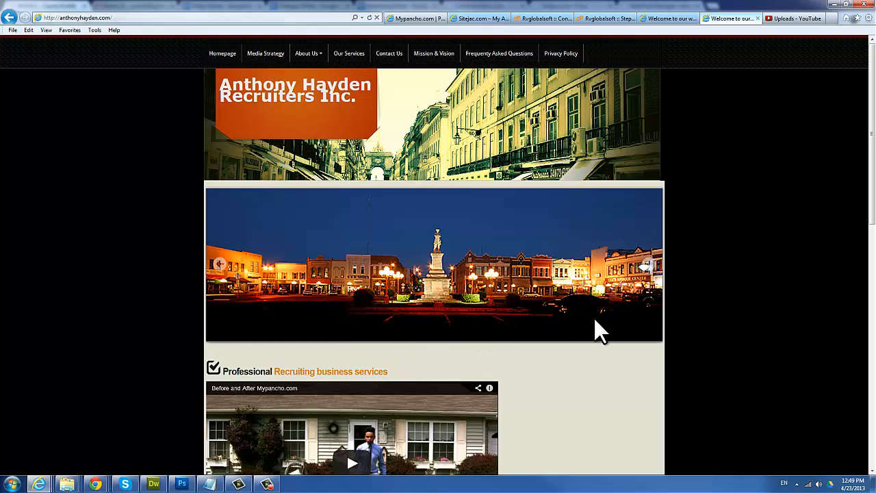
scroll(594, 316, down, 2)
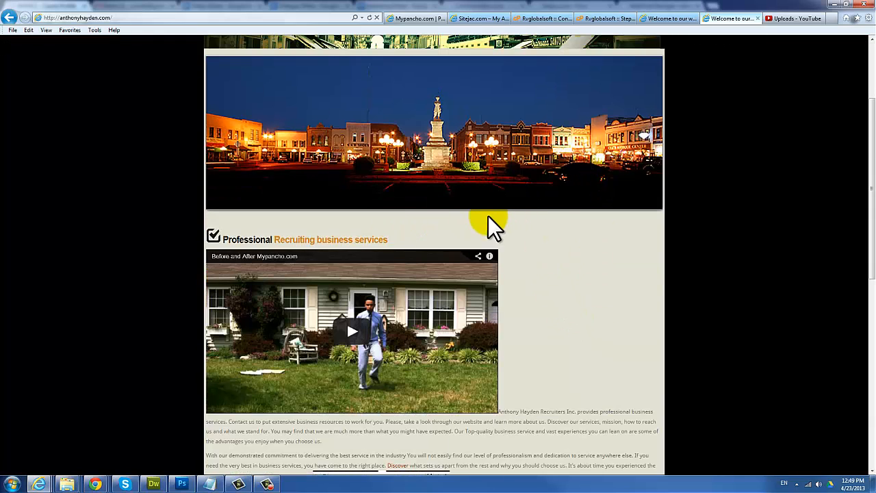
scroll(527, 336, up, 2)
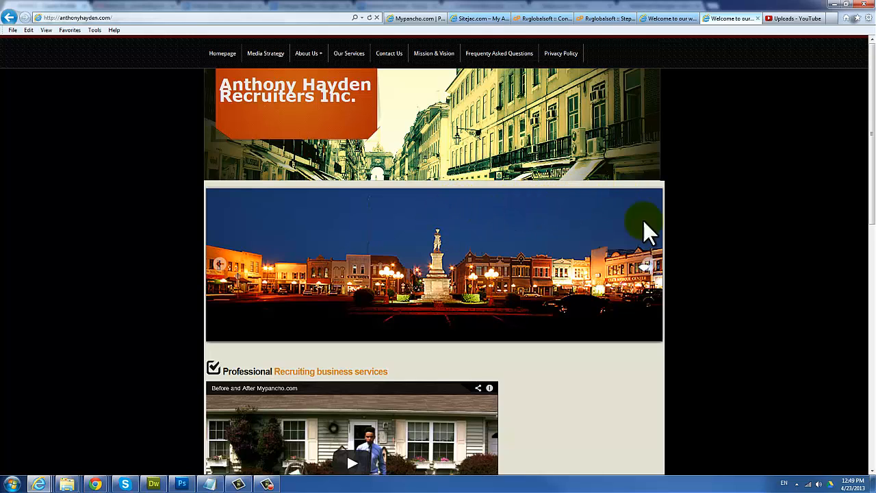
click(595, 20)
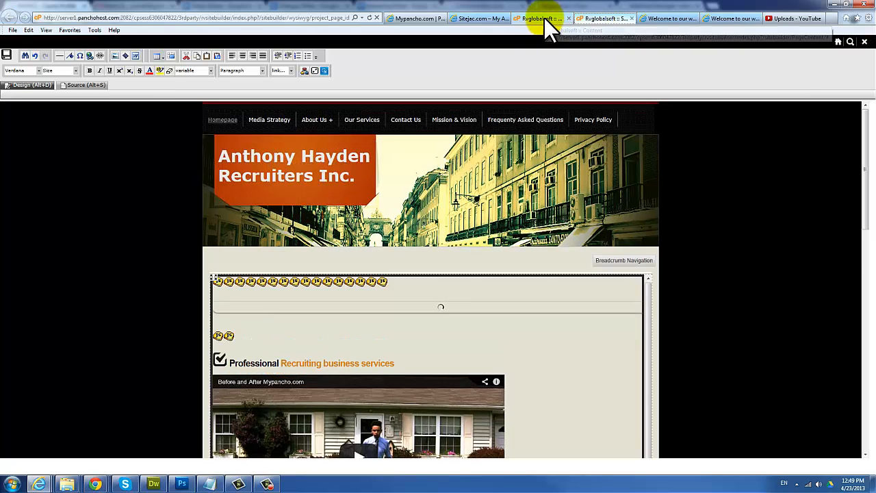
click(544, 18)
click(590, 19)
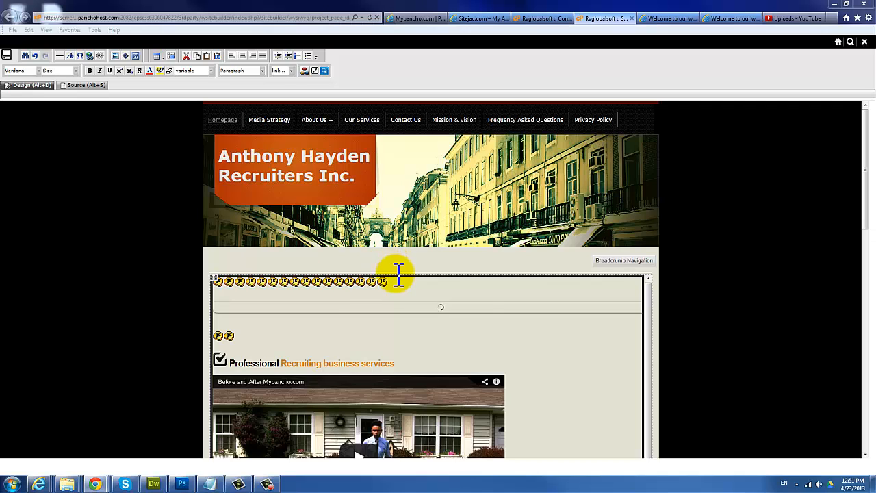
click(655, 19)
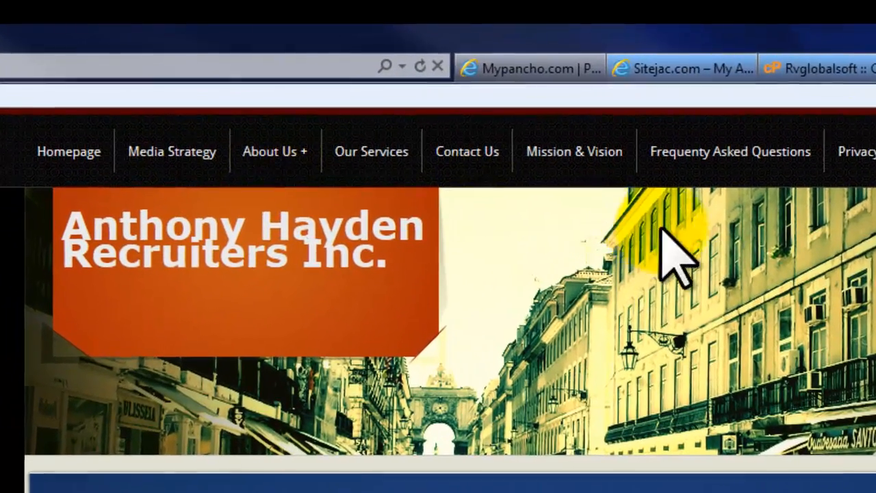
Step: Pass through the editor's page list to the Sitejac.com My Account dashboard
mouse_move(253, 148)
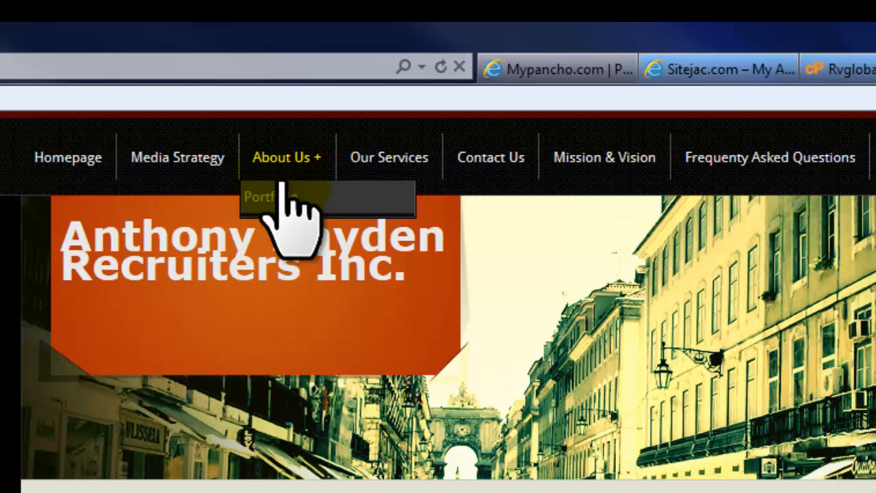
click(860, 75)
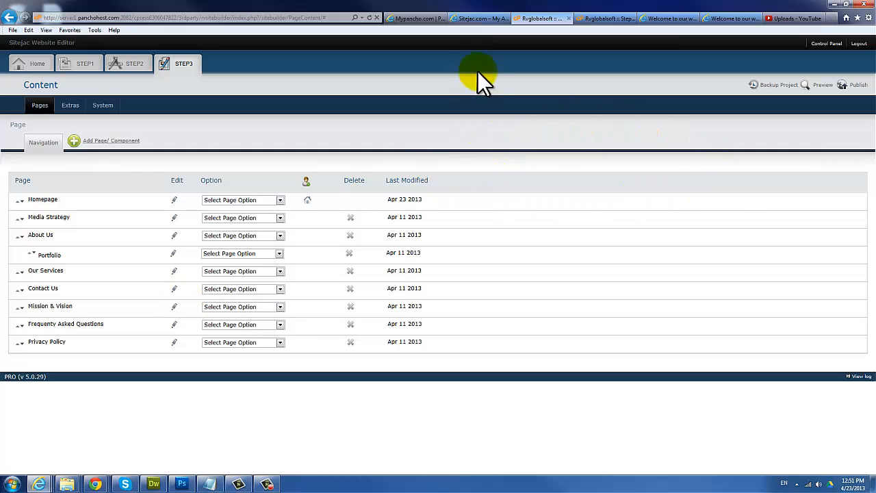
click(470, 20)
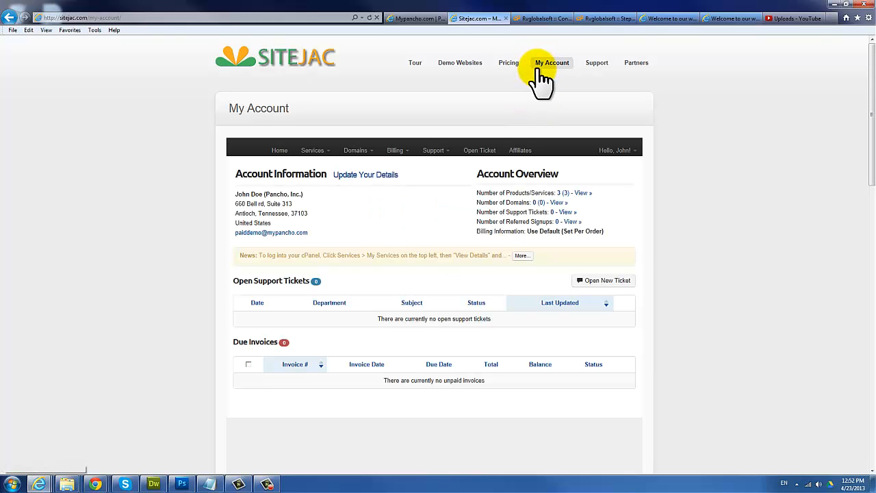
Step: View the blank Open Ticket form for a new support request
click(478, 152)
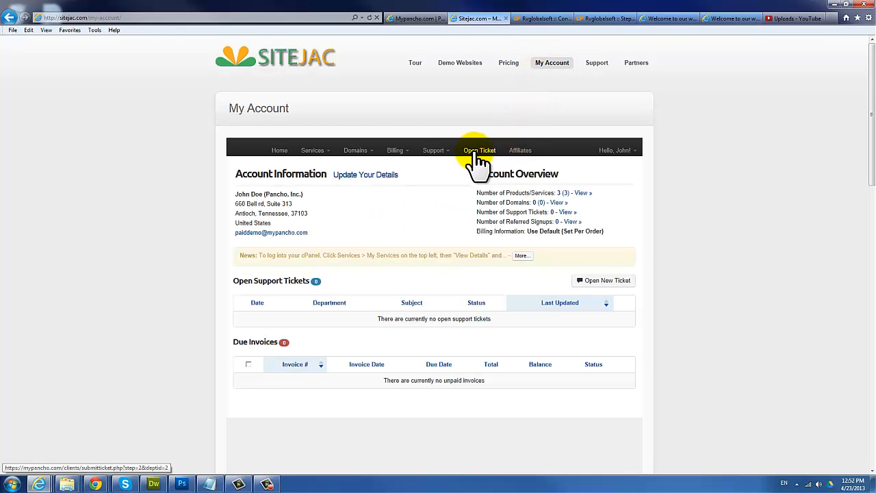
scroll(386, 349, down, 3)
scroll(384, 351, up, 3)
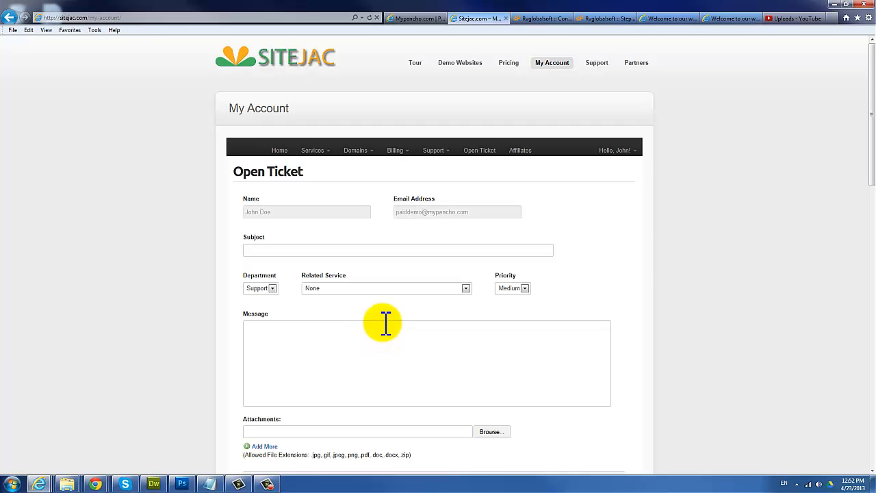
Step: Browse the Support page and the SiteJac category articles in the knowledgebase
click(597, 67)
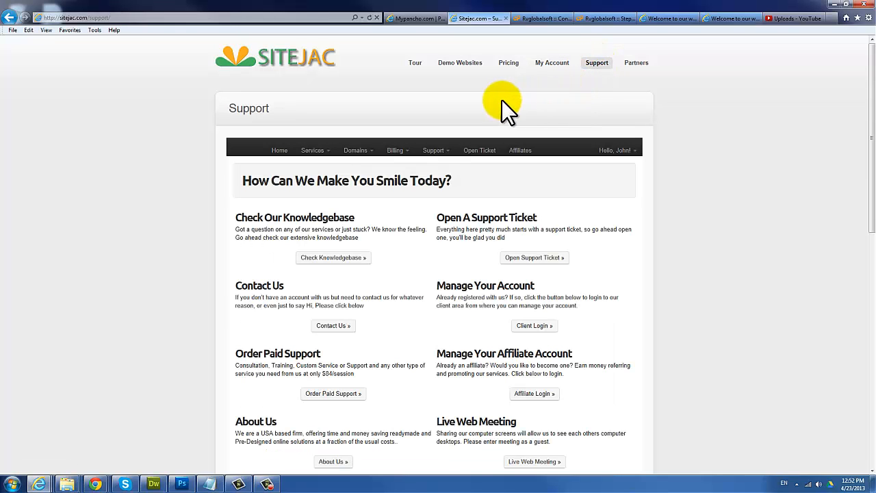
click(334, 258)
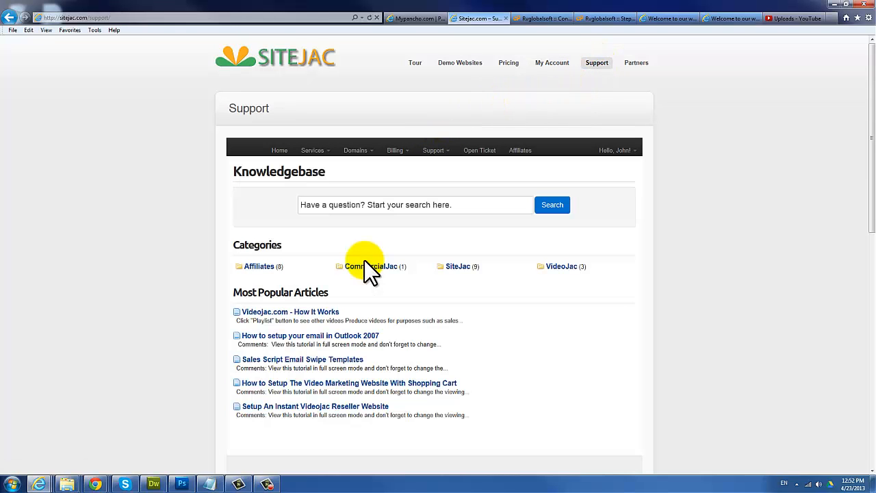
click(456, 268)
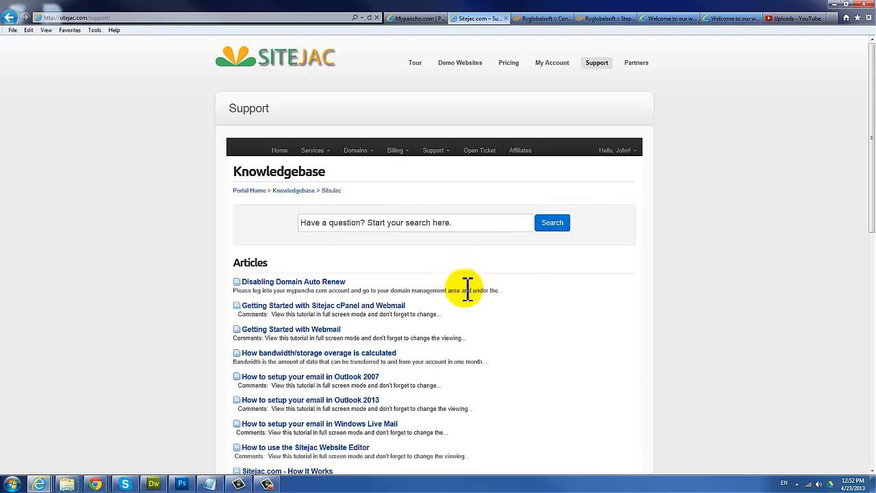
scroll(479, 299, down, 3)
scroll(479, 299, up, 2)
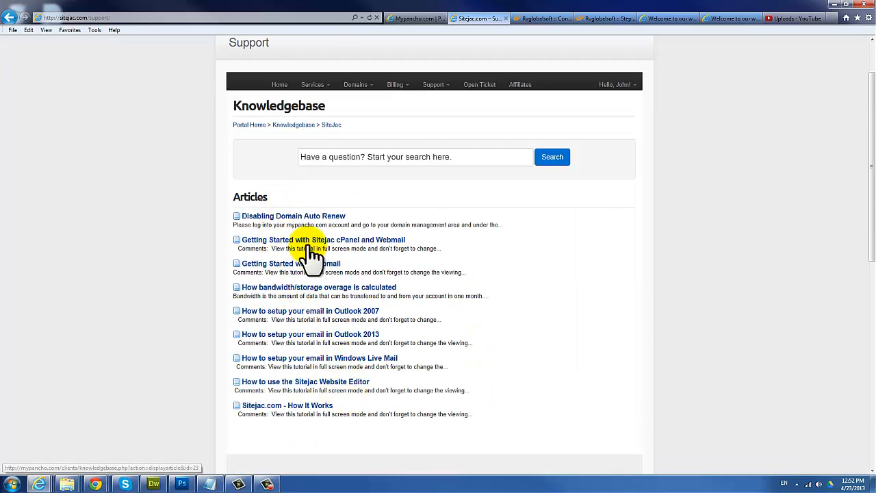
click(400, 157)
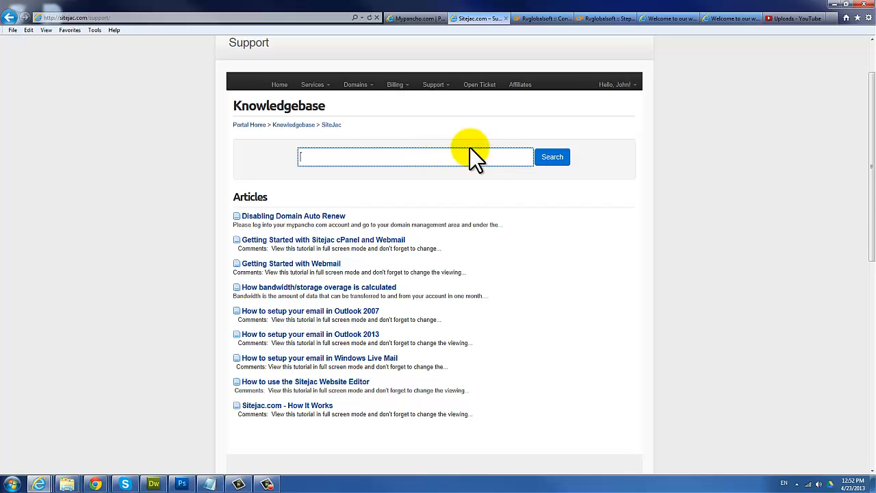
Step: Revisit the Open Ticket form, then return to the Sitejac.com home page
click(475, 88)
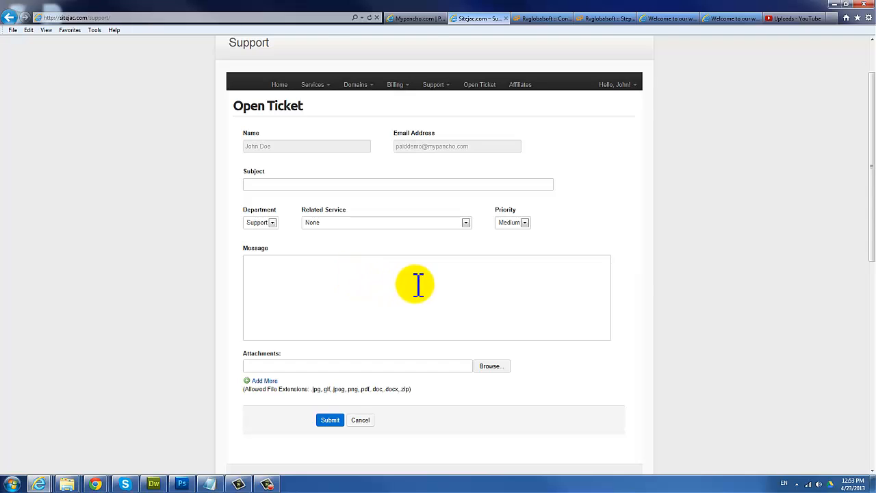
scroll(415, 282, up, 2)
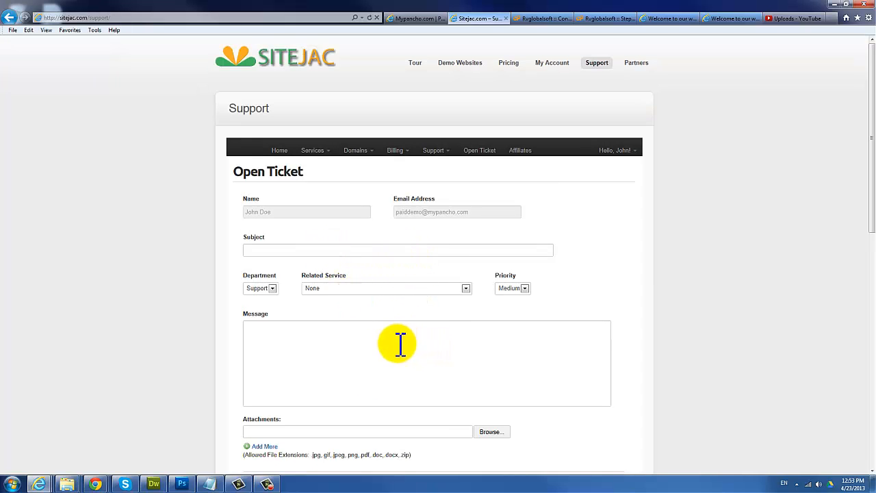
click(303, 70)
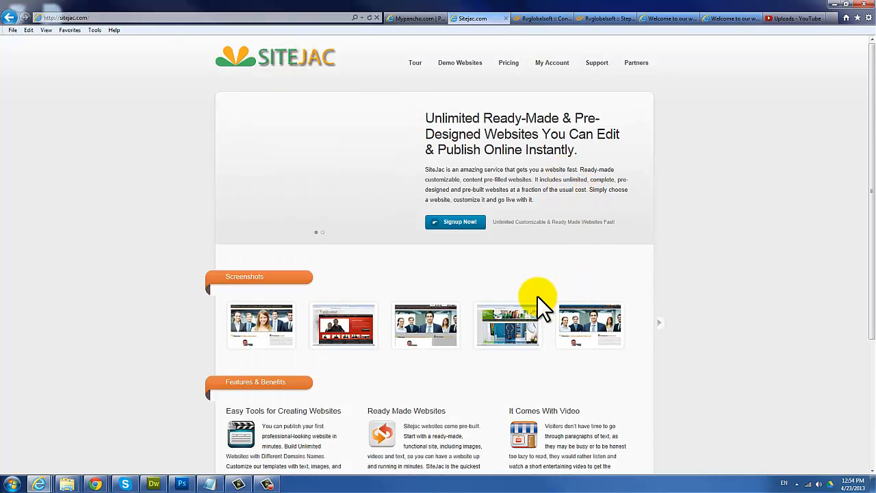